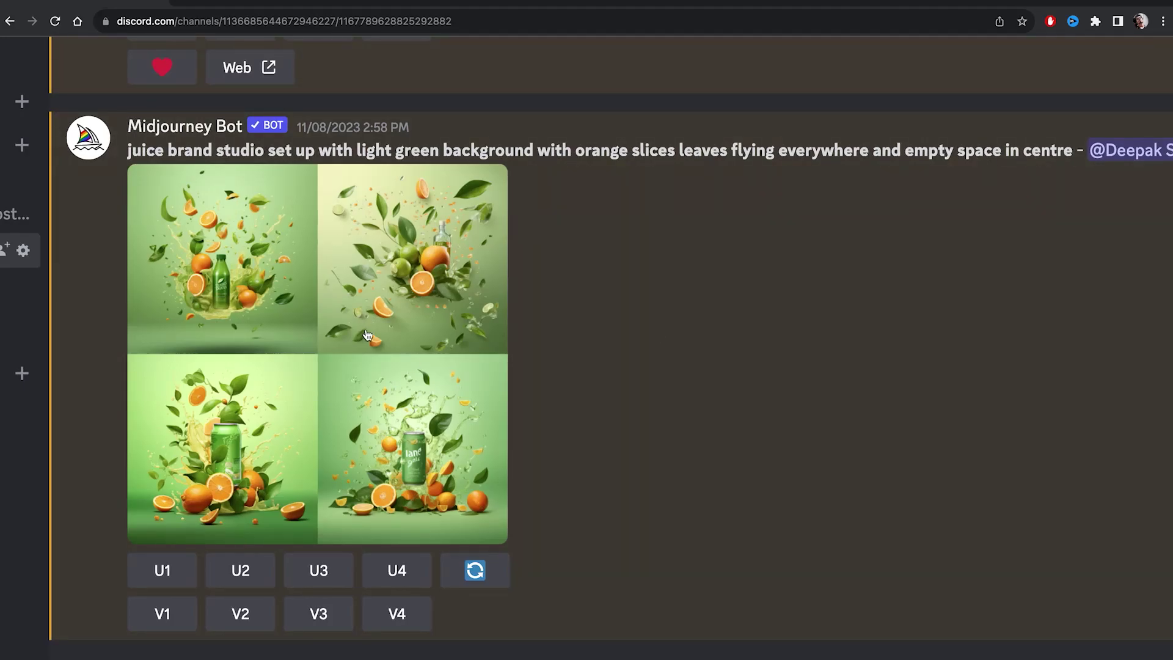
# Review the Midjourney results for the light green studio background with orange slices and leaves, through to the upscaled ring image
pyautogui.scroll(-7, 131, 291)
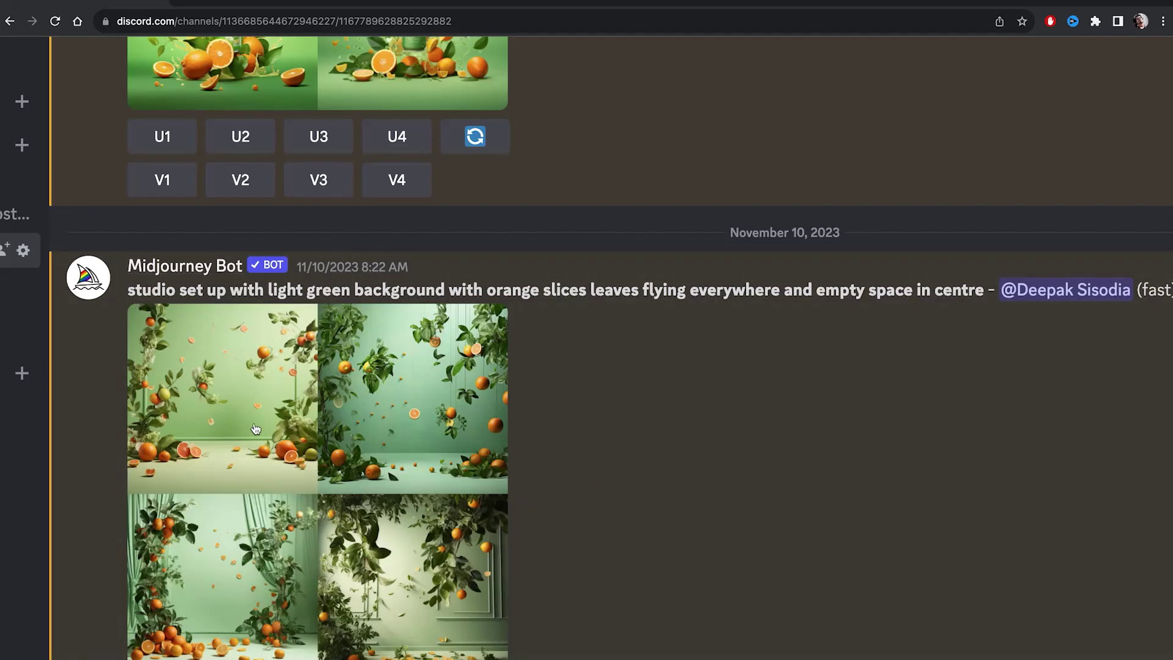
pyautogui.scroll(-1, 256, 429)
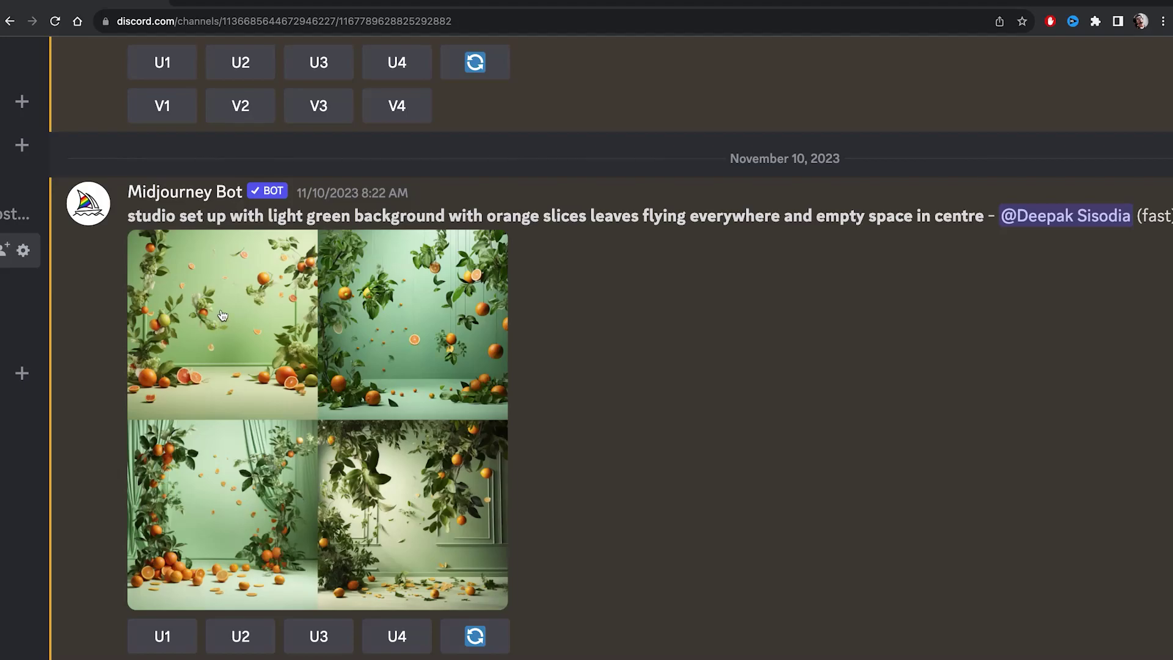
pyautogui.scroll(-2, 253, 395)
pyautogui.scroll(2, 552, 434)
pyautogui.scroll(-6, 552, 433)
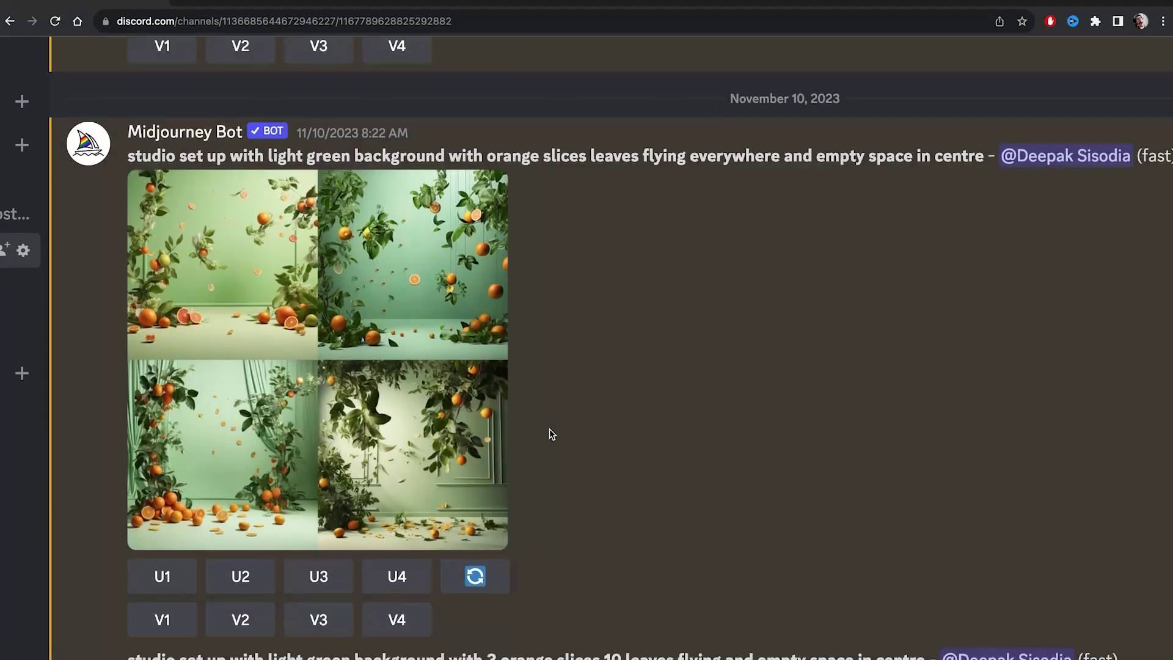
pyautogui.scroll(-1, 552, 434)
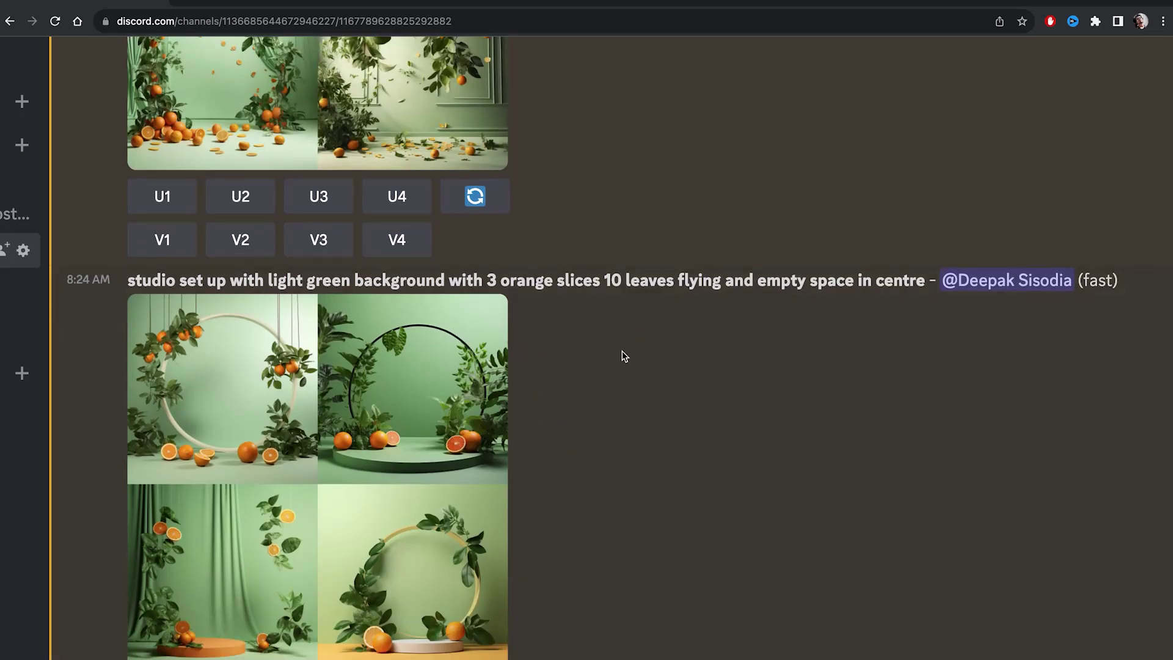
pyautogui.scroll(-2, 623, 357)
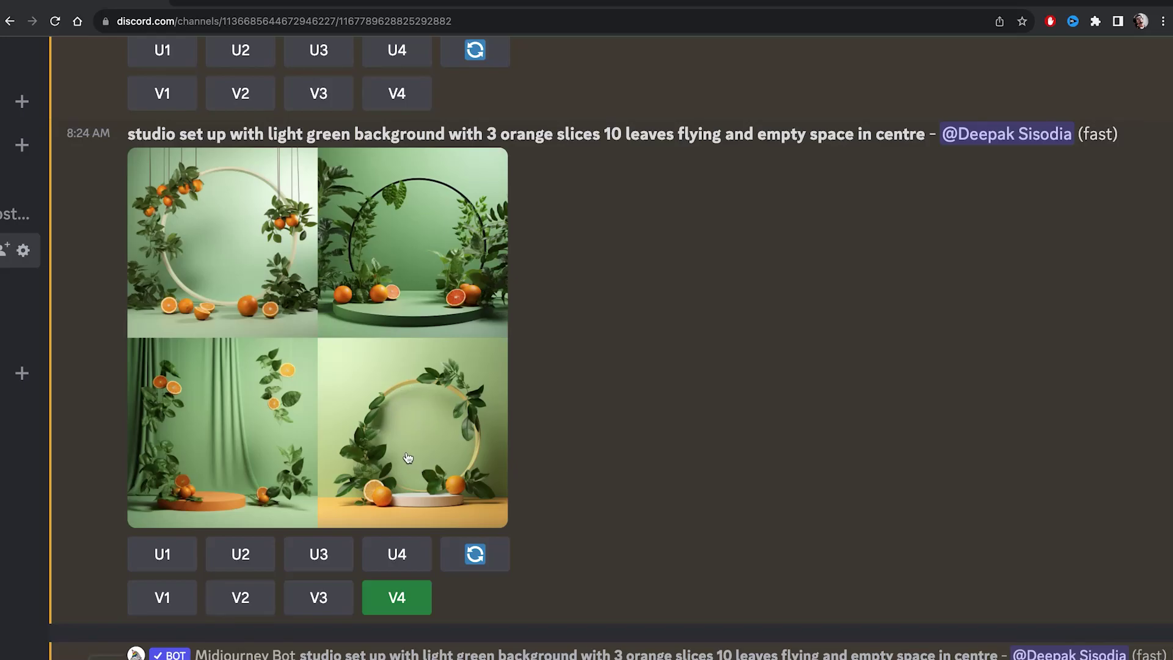
pyautogui.scroll(-8, 476, 521)
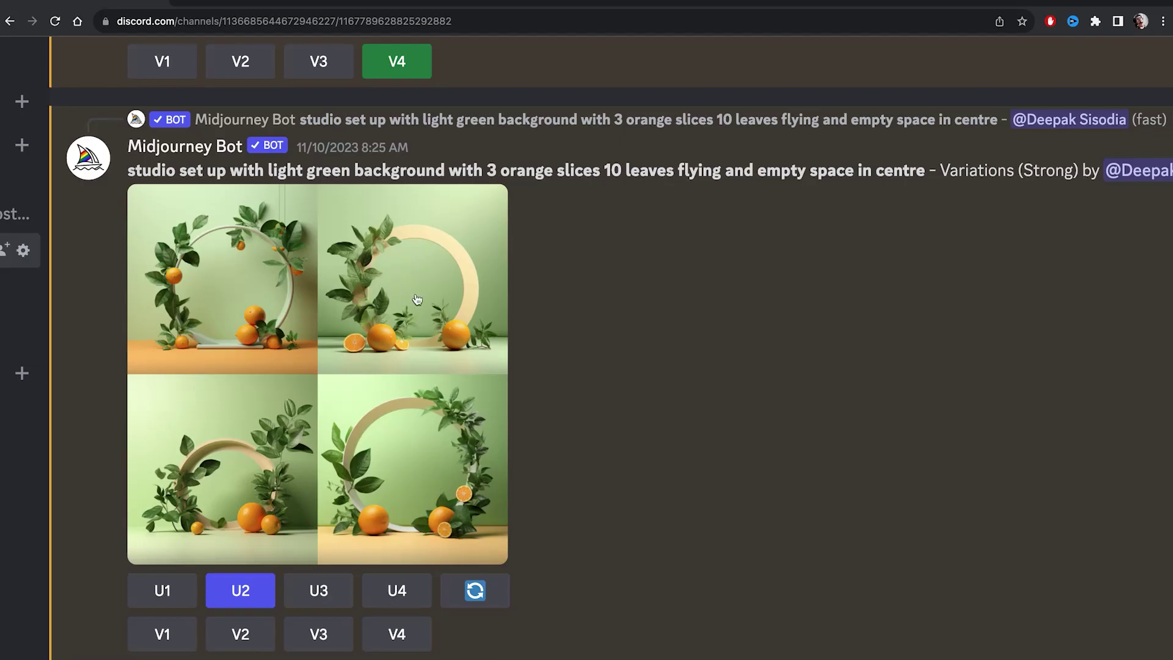
pyautogui.scroll(-6, 245, 528)
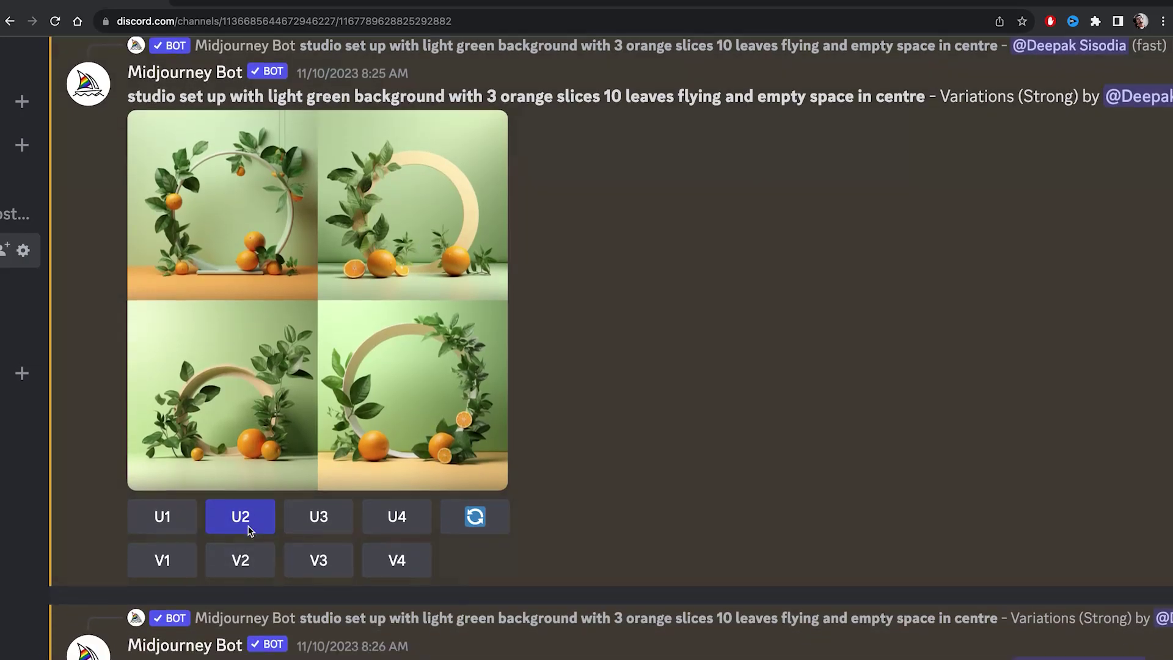
pyautogui.scroll(-3, 250, 531)
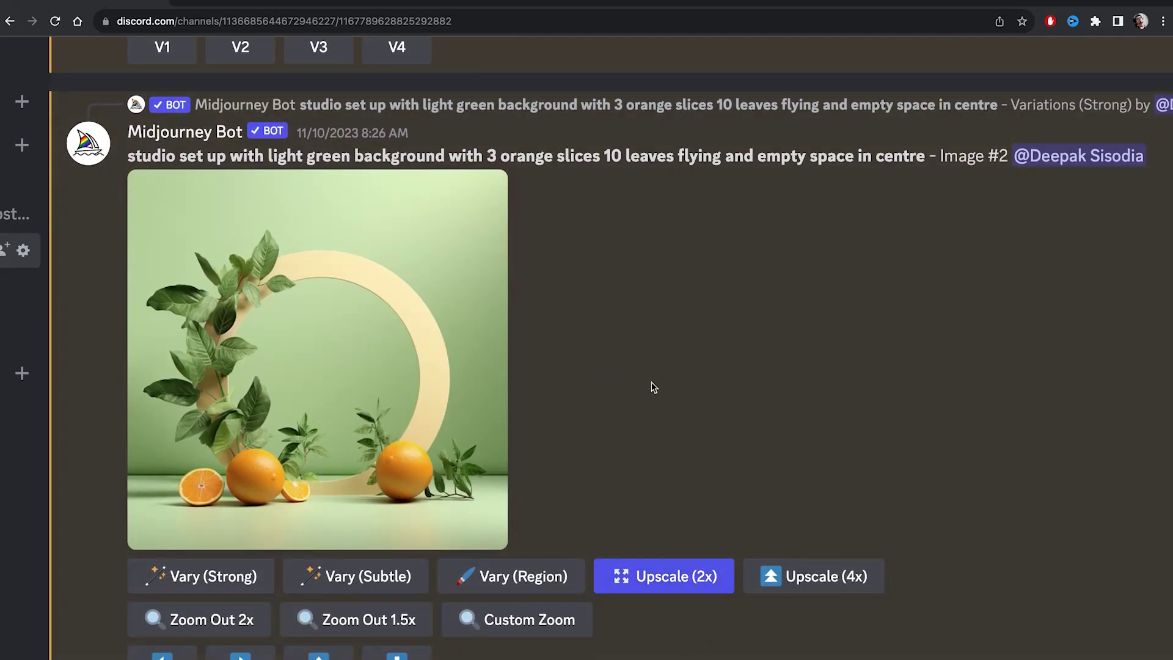
# Switch to ChatGPT and read the social media copy written for the mango juice and orange juice brands
pyautogui.hotkey('ctrl', 'Tab')
pyautogui.scroll(-8, 672, 409)
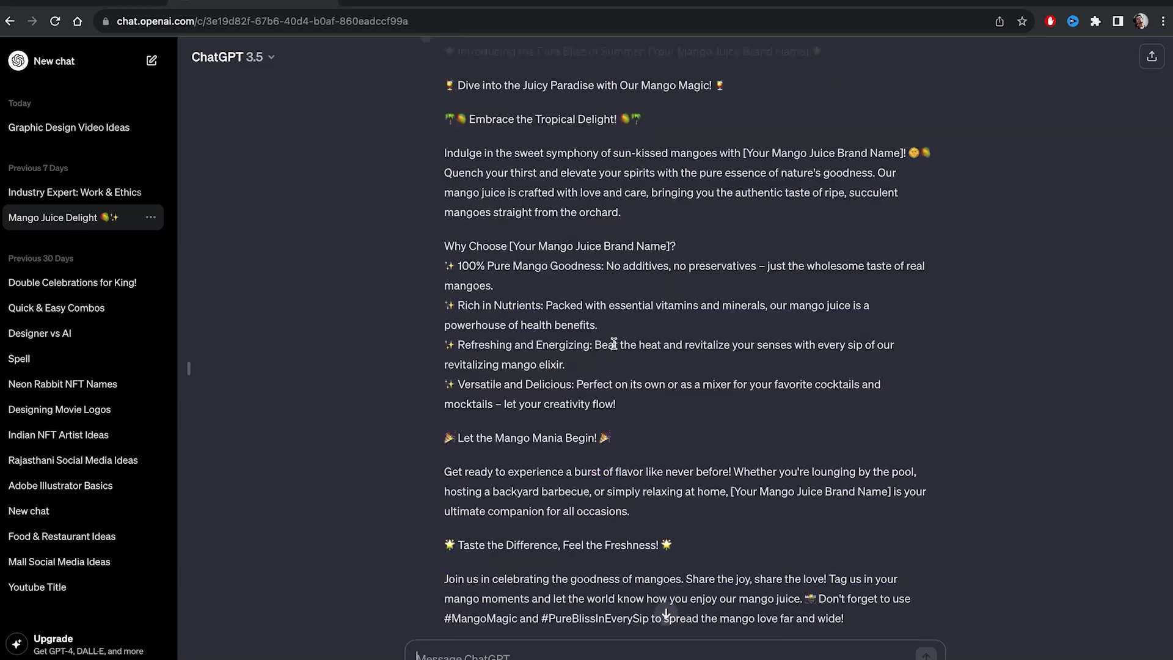
pyautogui.scroll(4, 683, 530)
pyautogui.scroll(5, 683, 530)
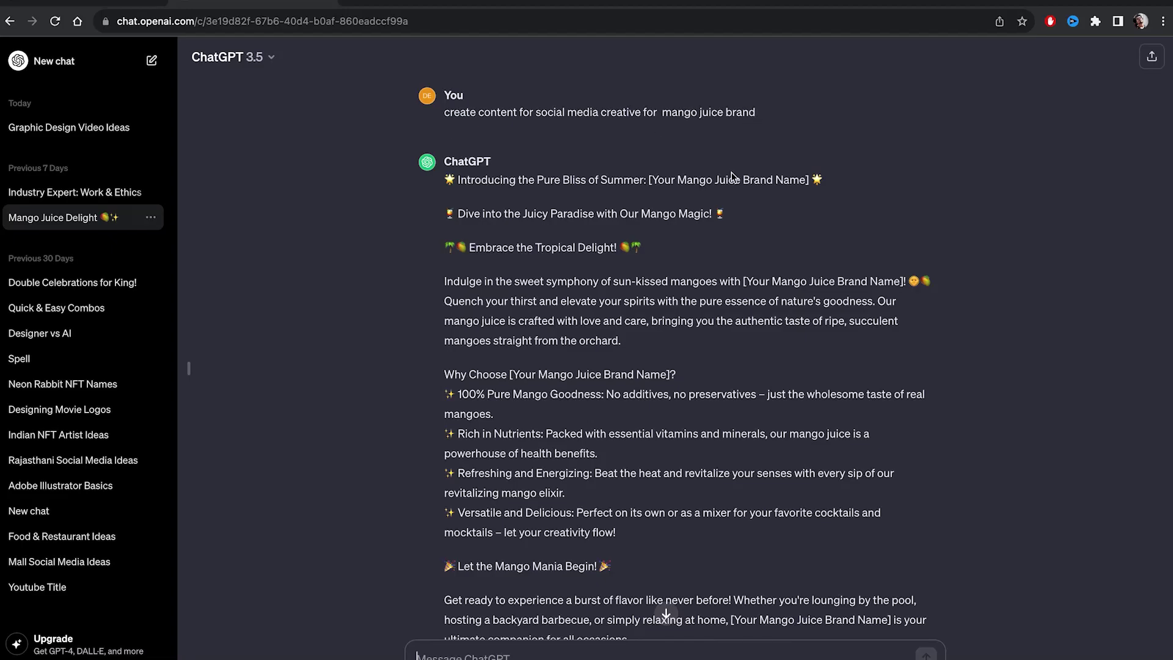
pyautogui.scroll(-10, 727, 193)
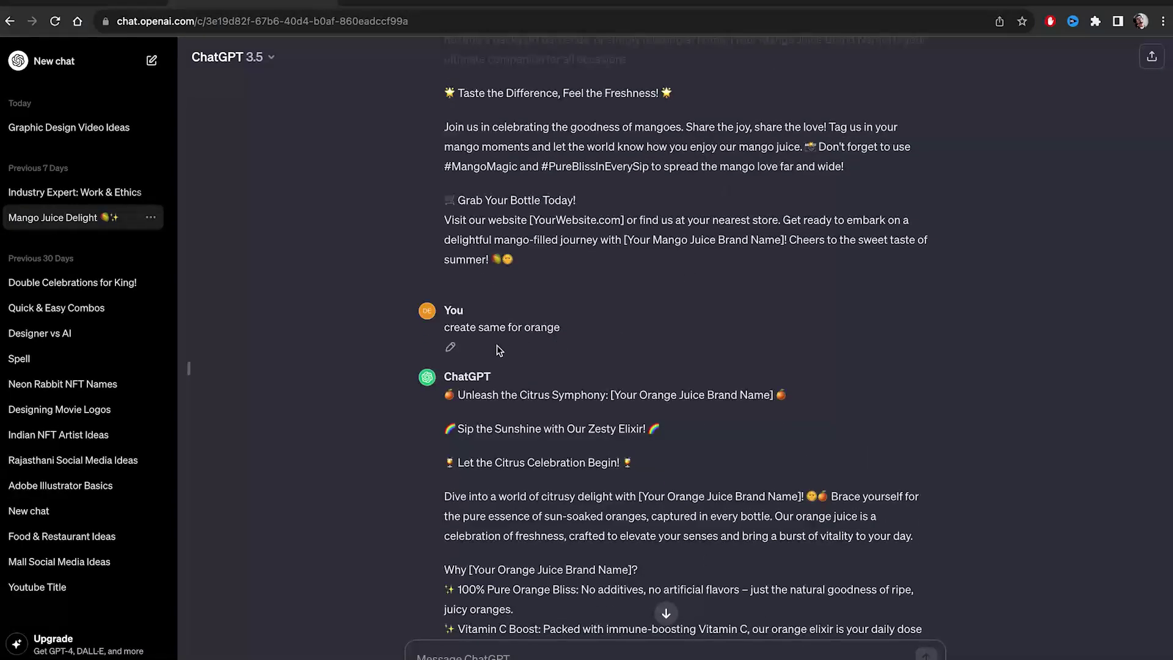
pyautogui.scroll(-1, 463, 338)
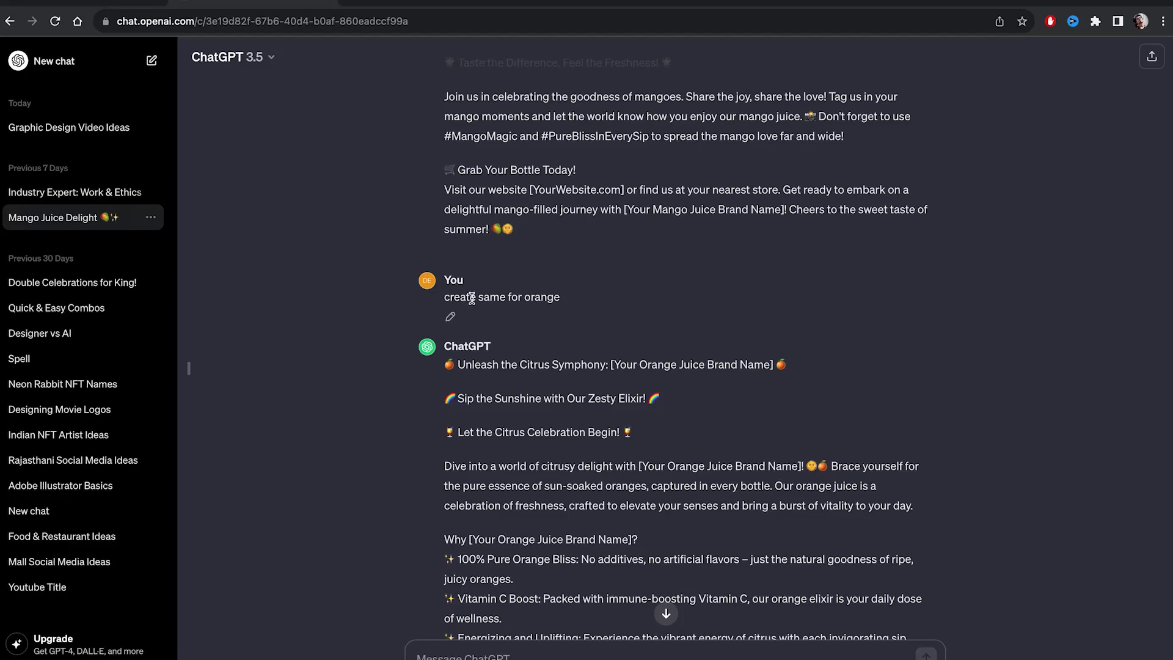
pyautogui.scroll(-2, 514, 425)
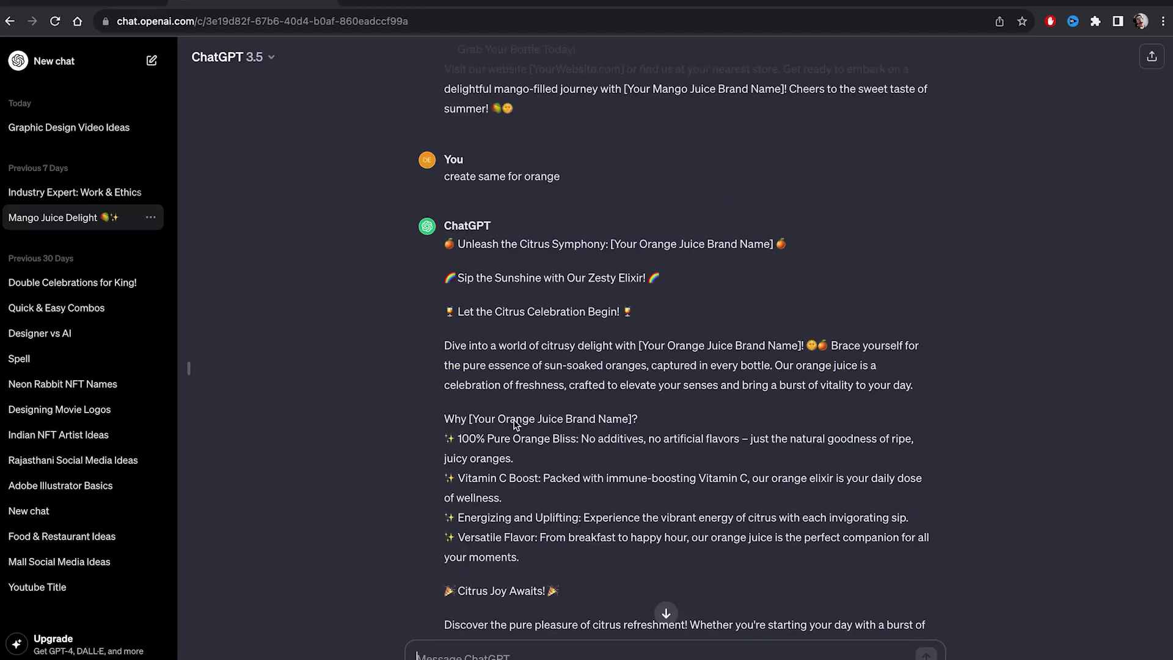
pyautogui.scroll(-1, 514, 424)
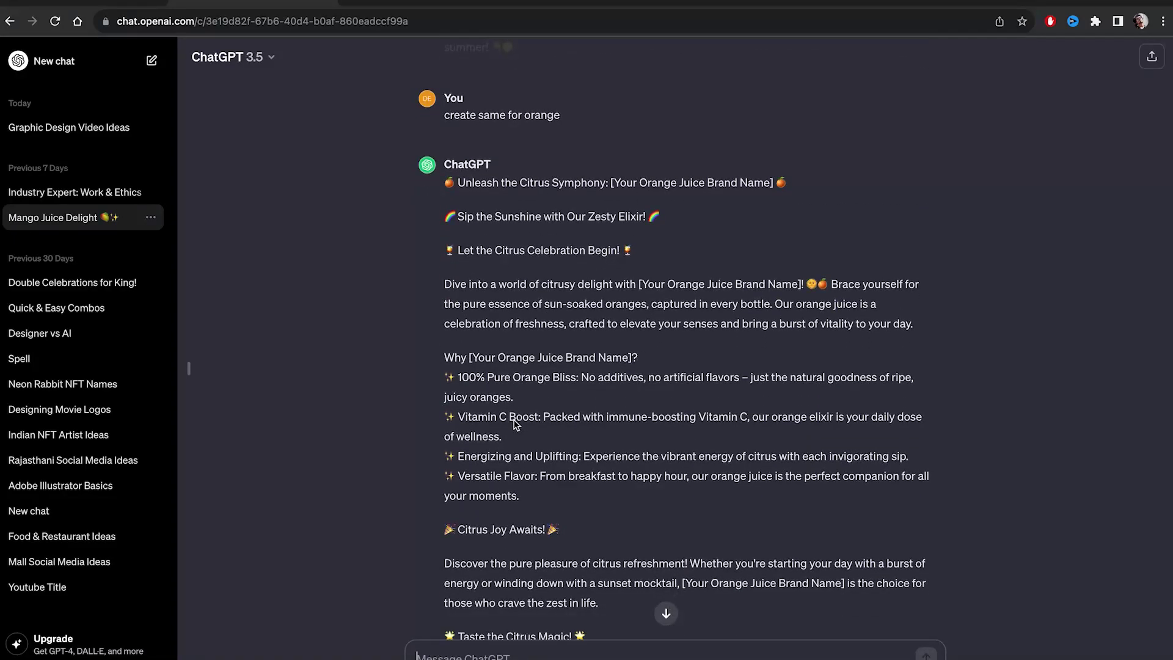
pyautogui.scroll(-1, 607, 431)
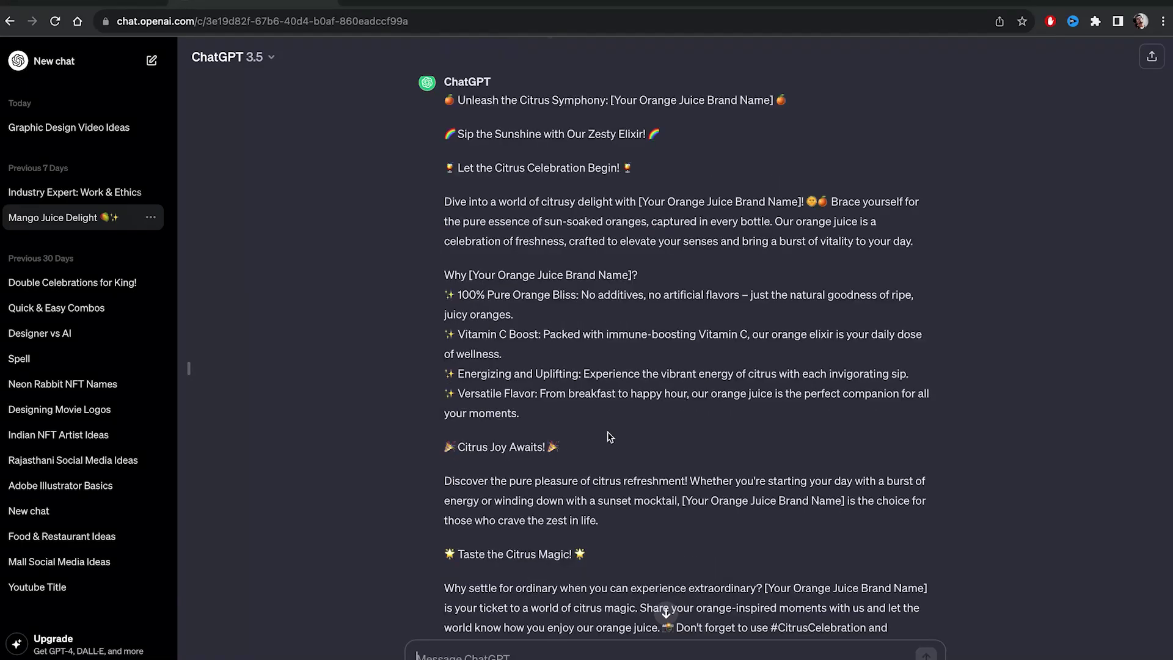
pyautogui.scroll(1, 607, 431)
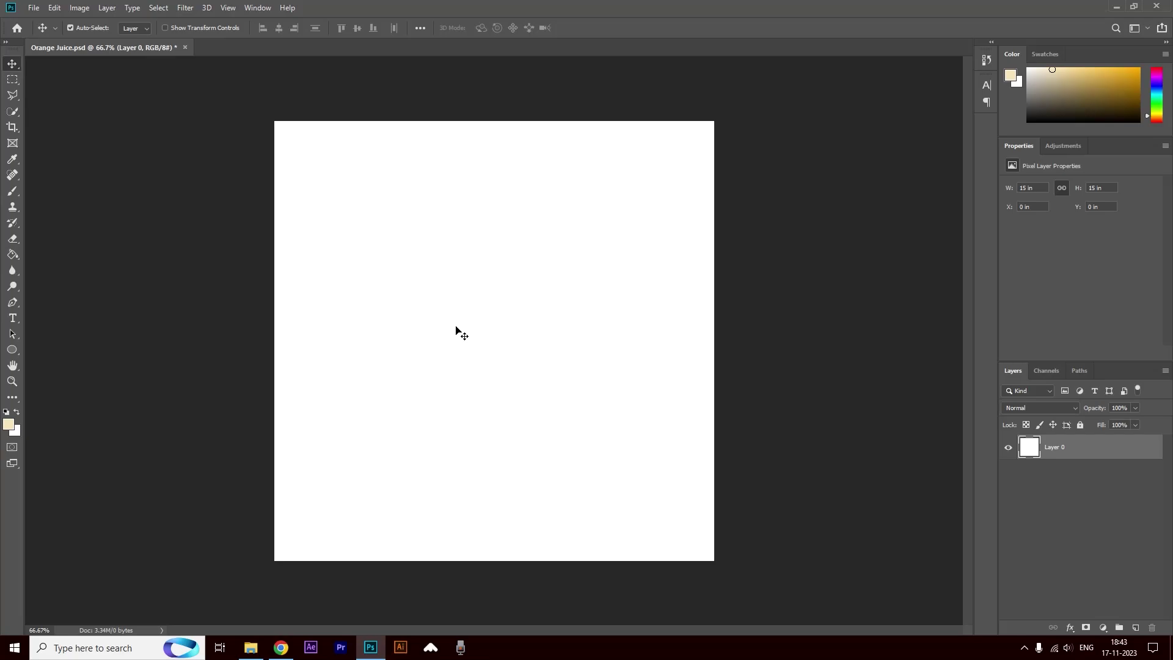
# Place the generated ring-and-oranges background image into Orange Juice.psd in Photoshop and scale it to about 15.07 in to fill the canvas
pyautogui.hotkey('alt', 'Tab')
pyautogui.moveTo(296, 90); pyautogui.dragTo(465, 317)
pyautogui.hotkey('alt', 'Tab')
pyautogui.moveTo(547, 288); pyautogui.dragTo(732, 136)
pyautogui.moveTo(440, 393); pyautogui.dragTo(281, 566)
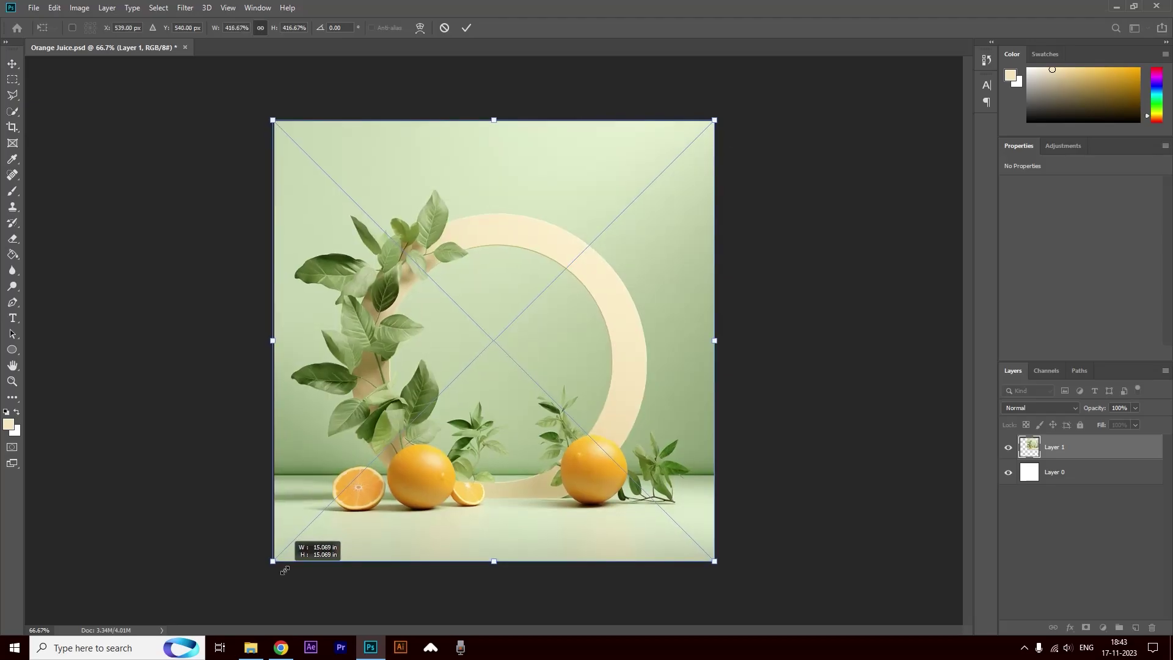
pyautogui.press('Return')
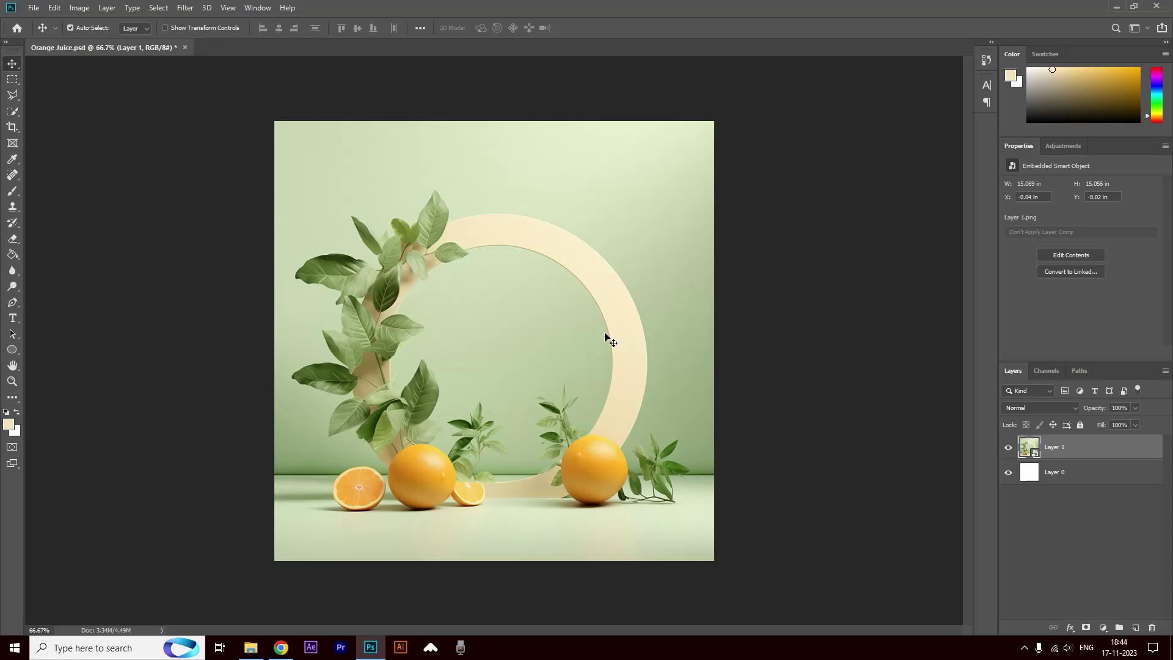
# Duplicate the background image layer and rasterize the copy
pyautogui.moveTo(1083, 449); pyautogui.dragTo(1135, 627)
pyautogui.rightClick(1062, 450)
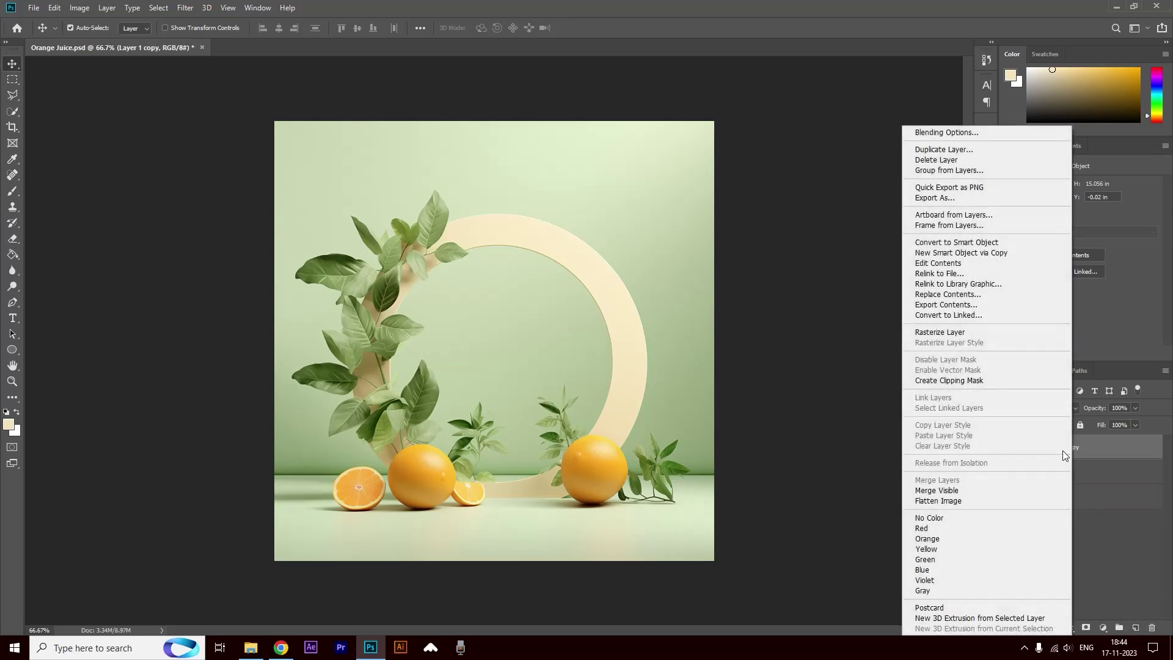
pyautogui.click(939, 333)
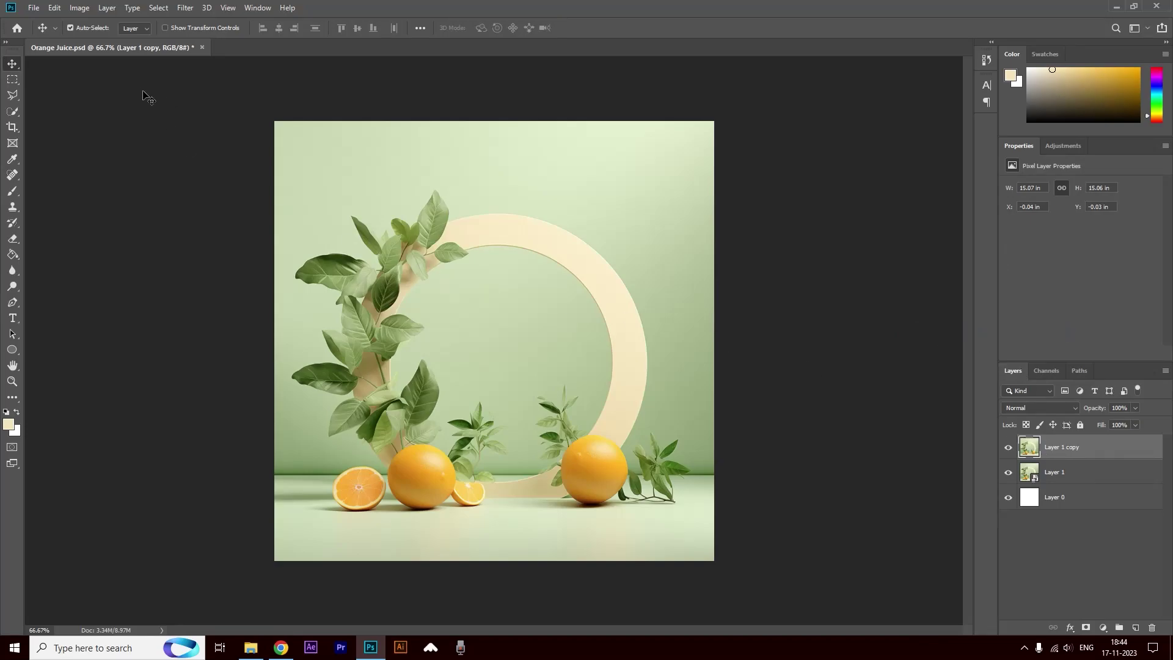
# Start Replace Color on the rasterized copy, sample the cream ring, and set Hue to +39 and Saturation to -38
pyautogui.click(80, 7)
pyautogui.moveTo(112, 42)
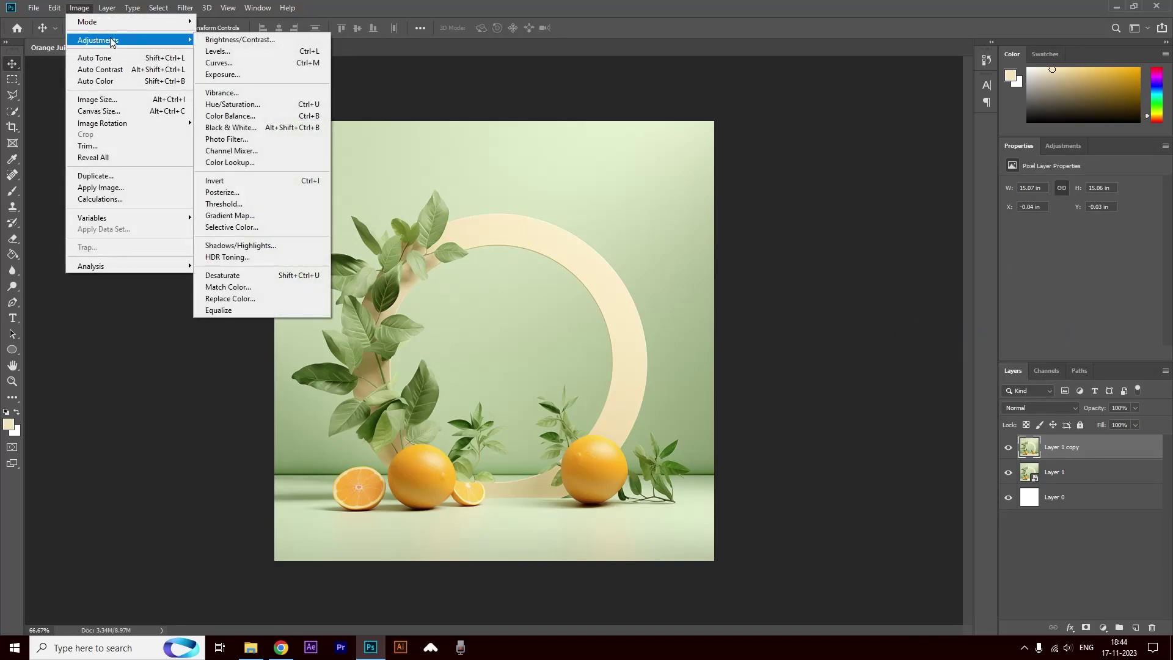
pyautogui.click(250, 299)
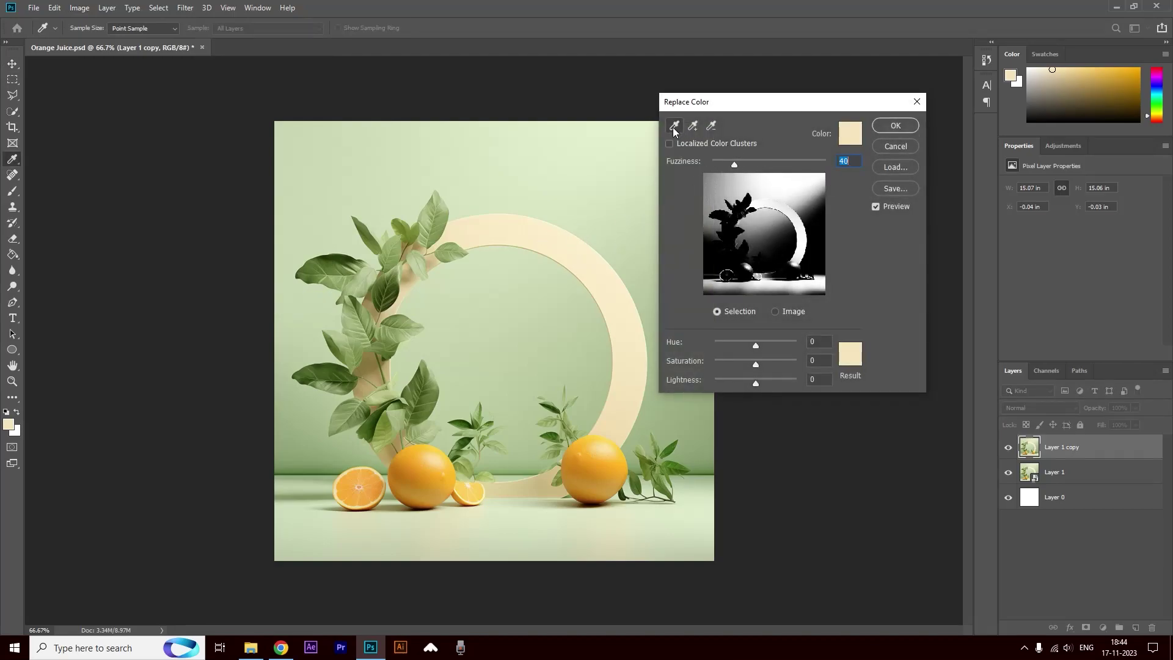
pyautogui.click(554, 239)
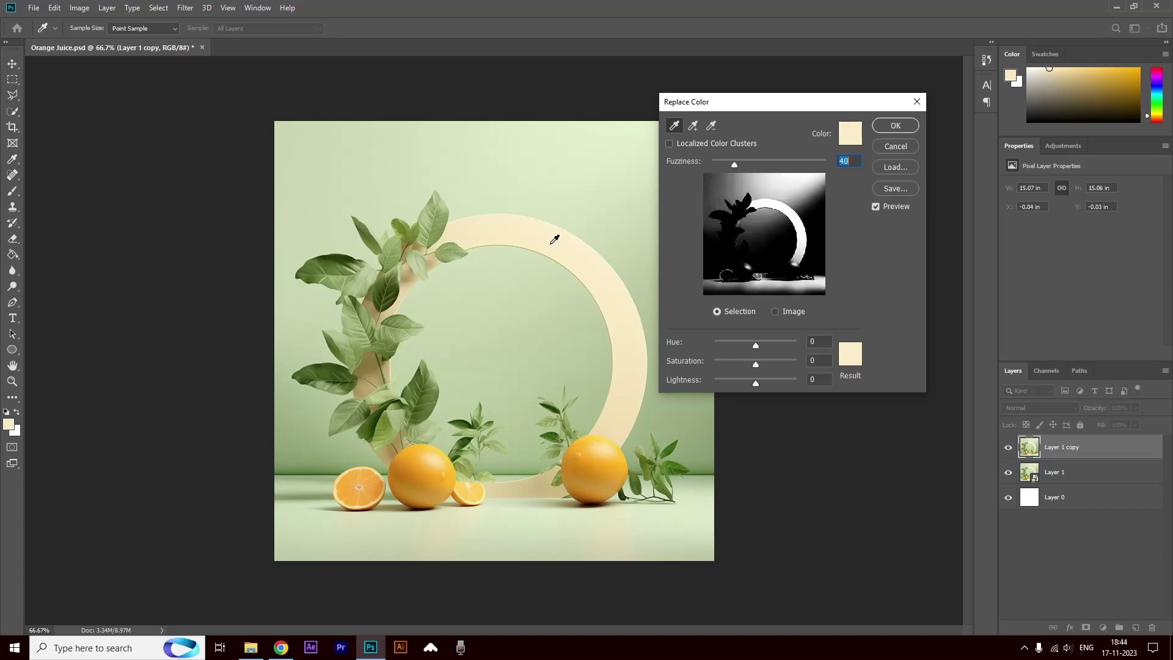
pyautogui.click(764, 347)
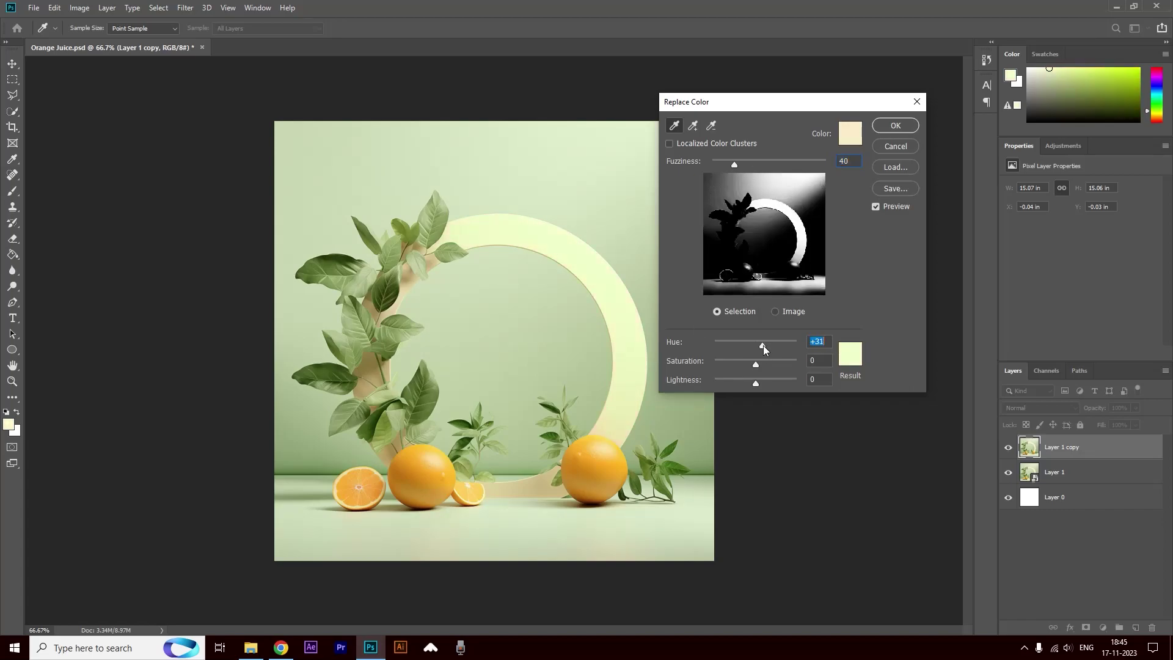
pyautogui.click(750, 364)
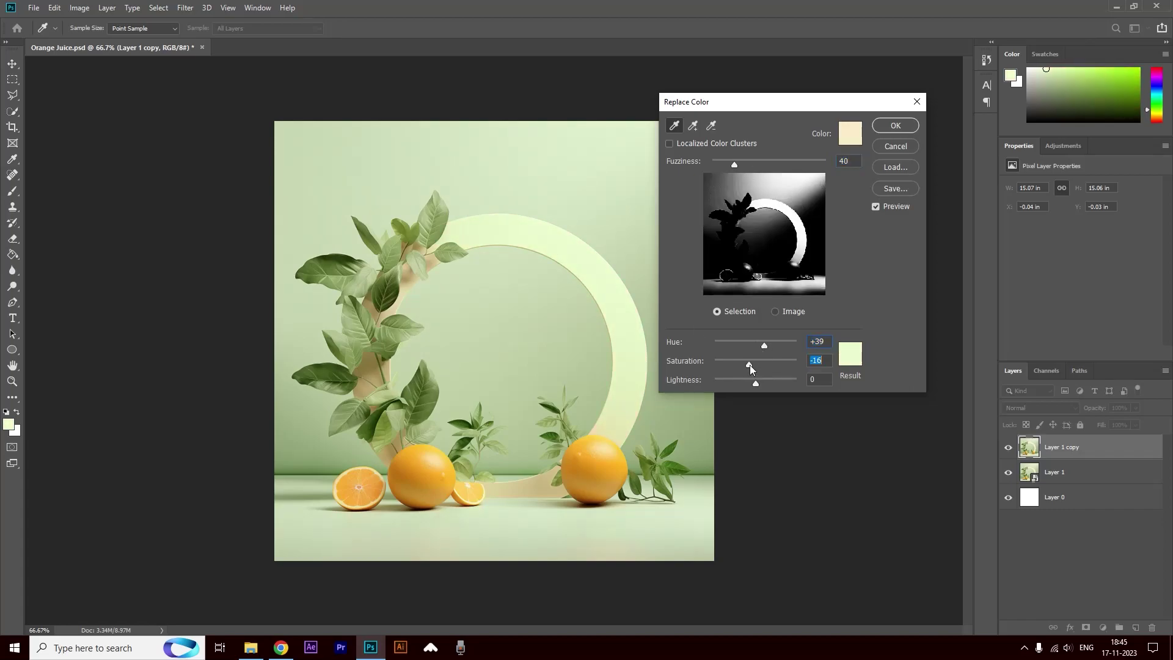
# Add the darker ring areas behind the leaves to the Replace Color sample and apply the color replacement
pyautogui.click(693, 125)
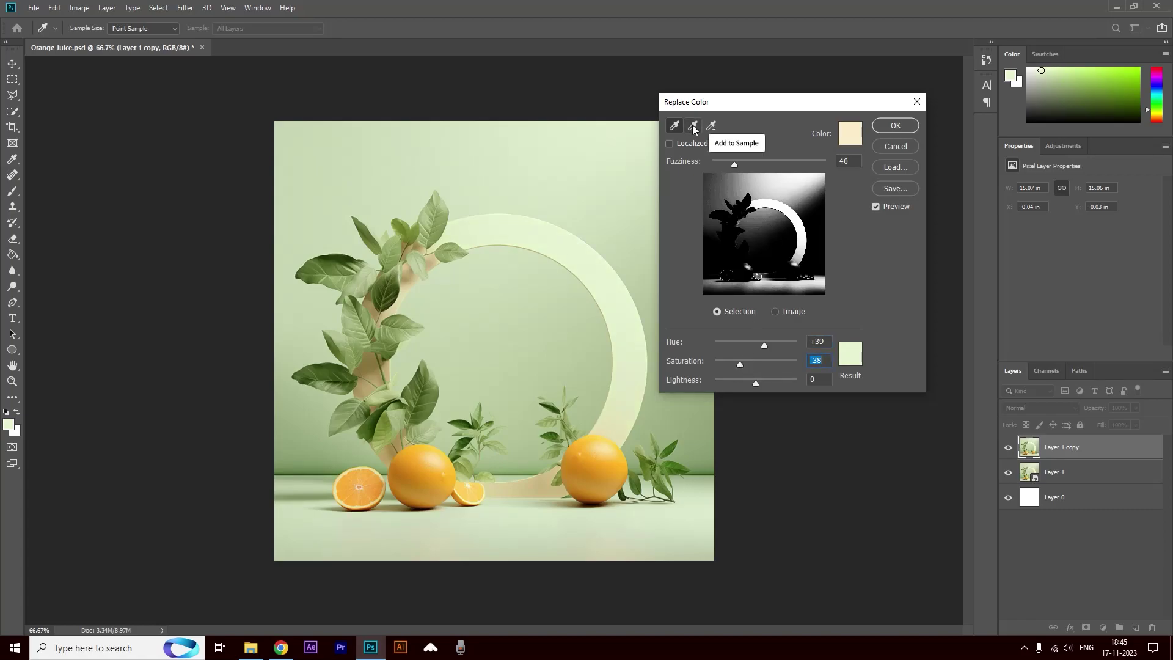
pyautogui.click(419, 271)
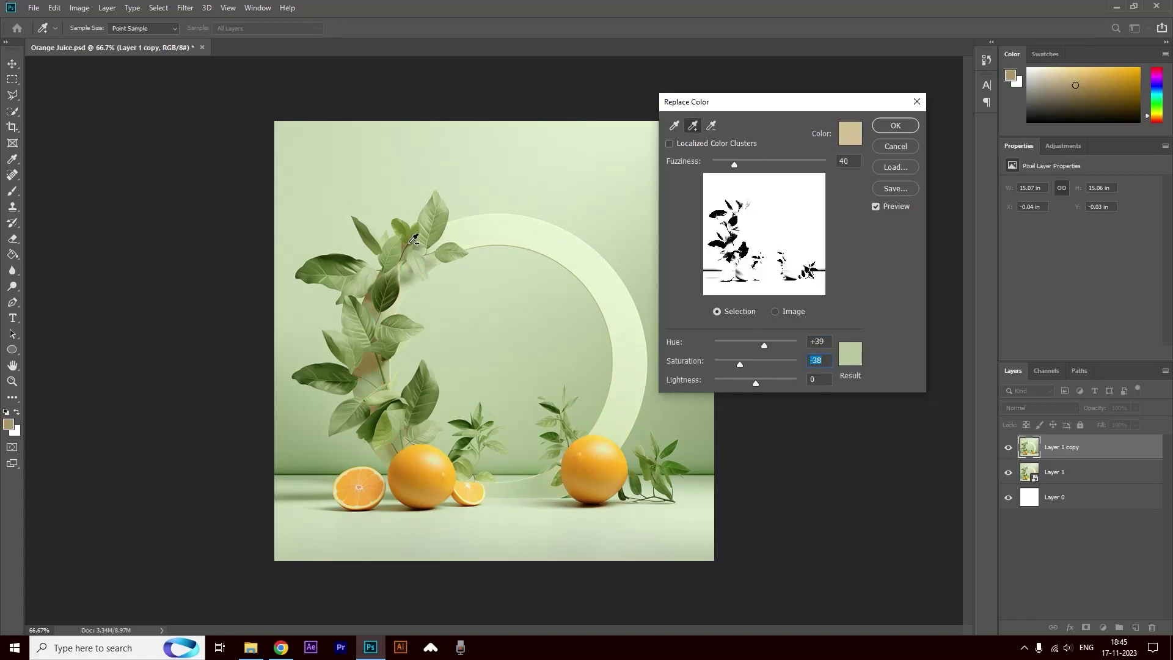
pyautogui.click(405, 244)
pyautogui.click(376, 294)
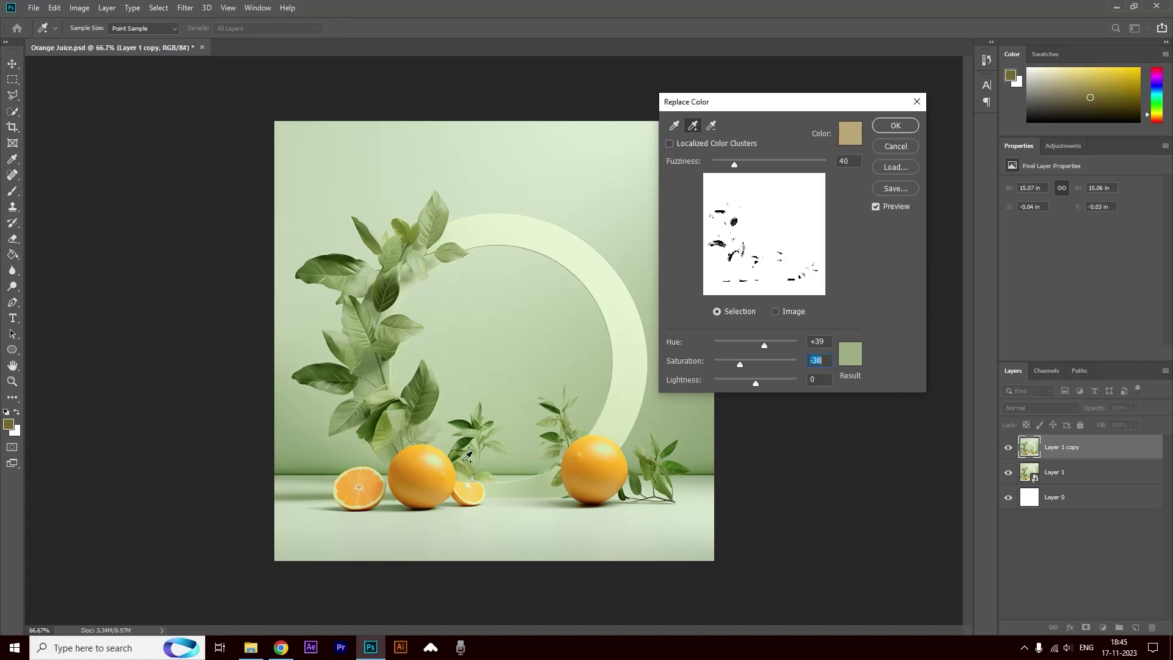
pyautogui.click(895, 126)
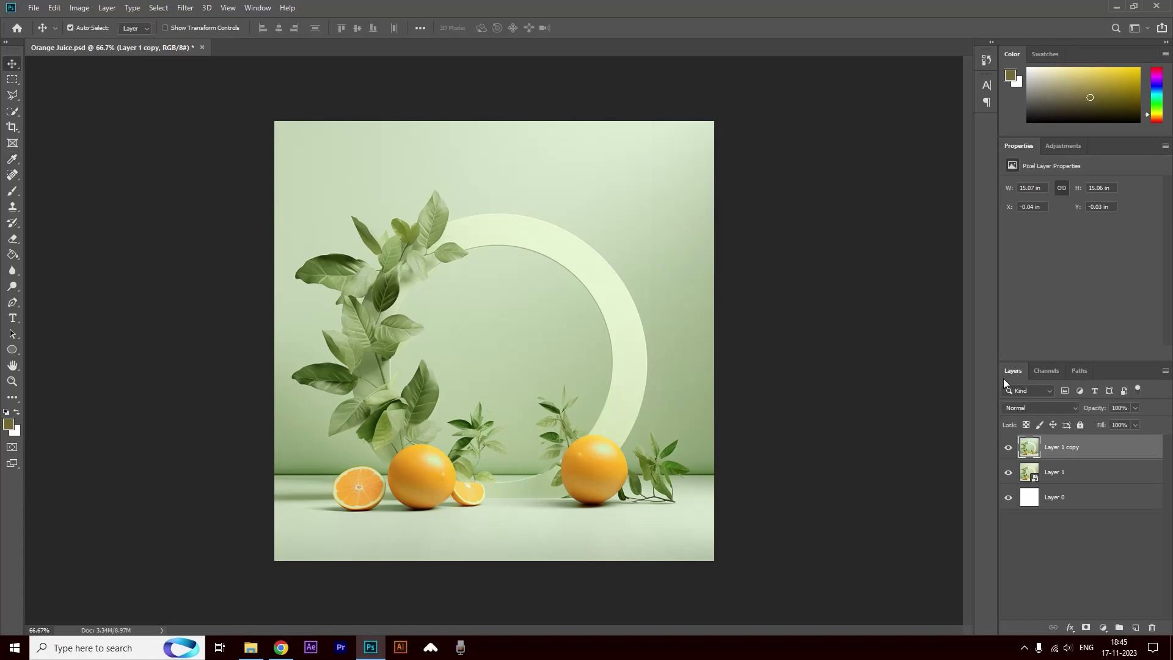
# Add a layer mask to Layer 1 copy and paint black with the Brush over the oranges to restore their original color
pyautogui.click(1085, 628)
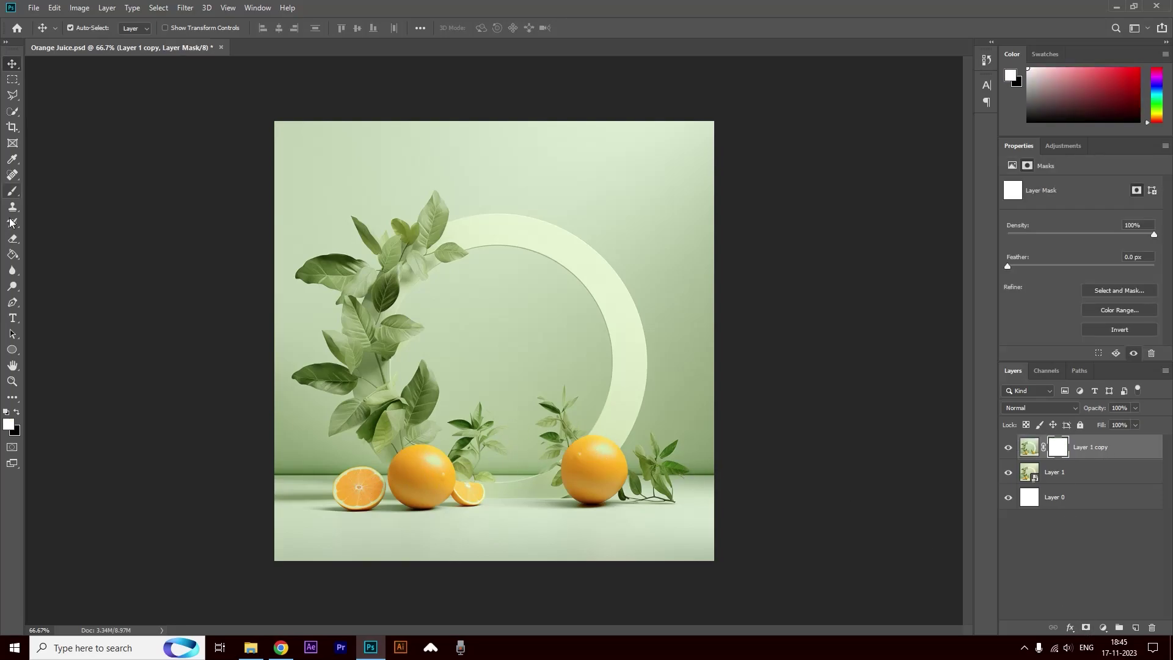
pyautogui.click(11, 193)
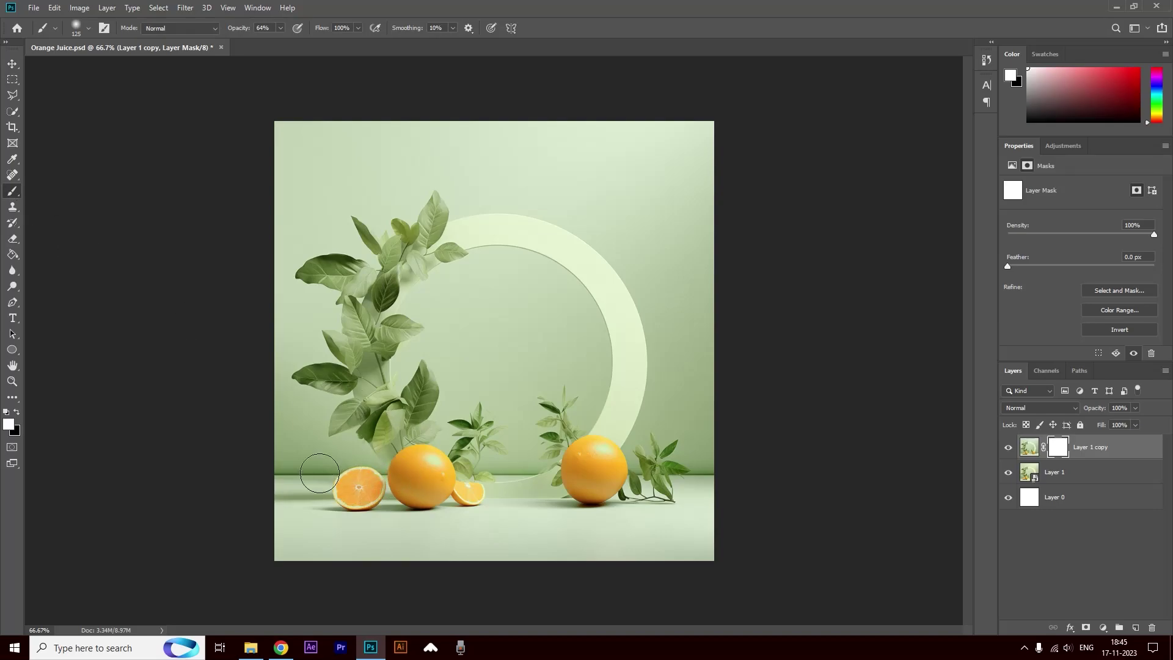
pyautogui.click(20, 413)
pyautogui.moveTo(367, 492)
pyautogui.mouseDown()
pyautogui.moveTo(348, 492)
pyautogui.moveTo(371, 484)
pyautogui.moveTo(363, 496)
pyautogui.mouseUp()
pyautogui.moveTo(426, 469); pyautogui.dragTo(429, 472)
pyautogui.moveTo(596, 465)
pyautogui.mouseDown()
pyautogui.moveTo(601, 478)
pyautogui.moveTo(576, 481)
pyautogui.mouseUp()
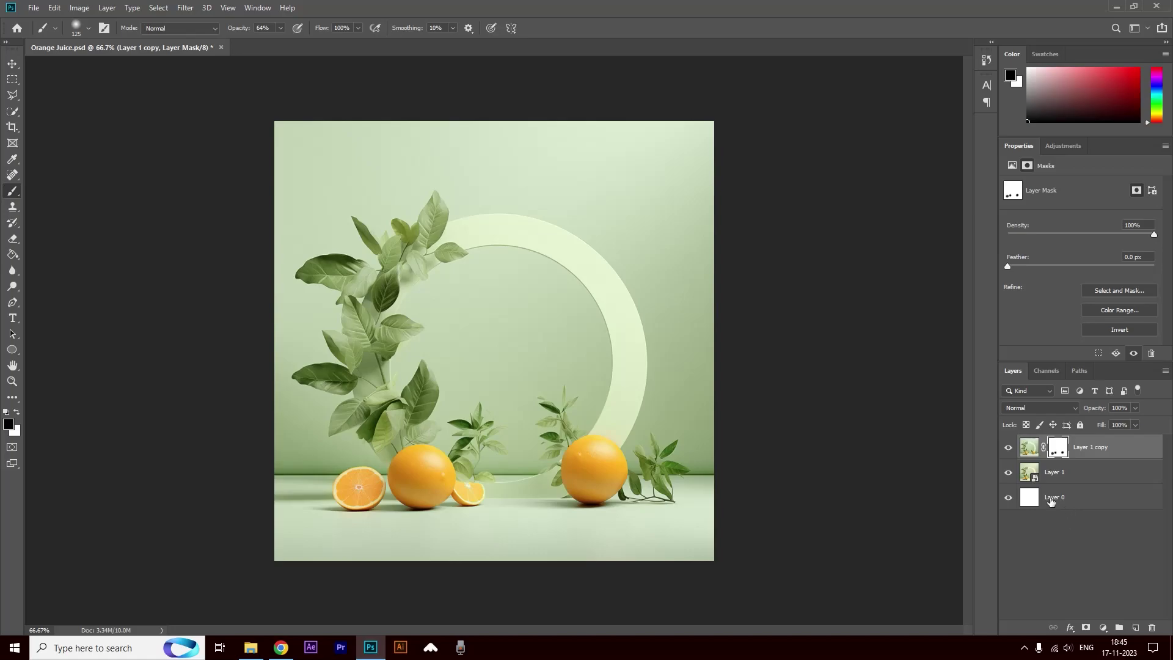
# Group Layer 1 and Layer 1 copy into one layer group and lock the group
pyautogui.keyDown('shift'); pyautogui.click(1097, 479); pyautogui.keyUp('shift')
pyautogui.moveTo(1097, 479); pyautogui.dragTo(1119, 627)
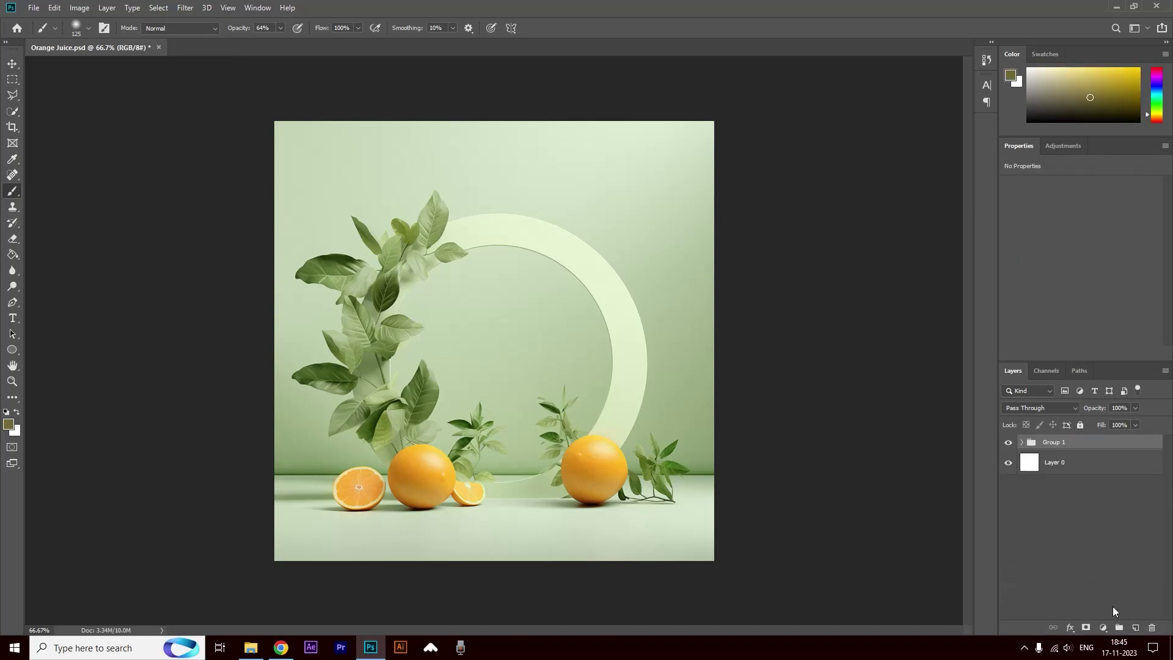
pyautogui.click(1081, 425)
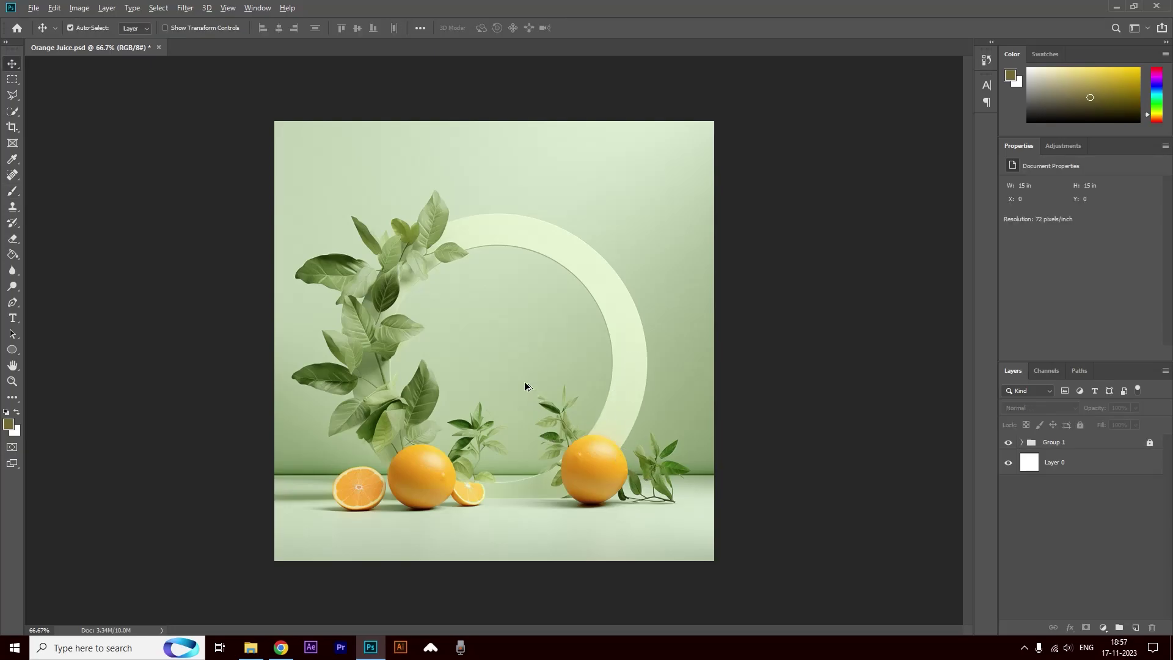
# Place the two Simply Orange juice product images from the file folder onto the canvas above the background group
pyautogui.hotkey('alt', 'Tab')
pyautogui.moveTo(578, 149); pyautogui.dragTo(505, 383)
pyautogui.hotkey('alt', 'Tab')
pyautogui.press('Return')
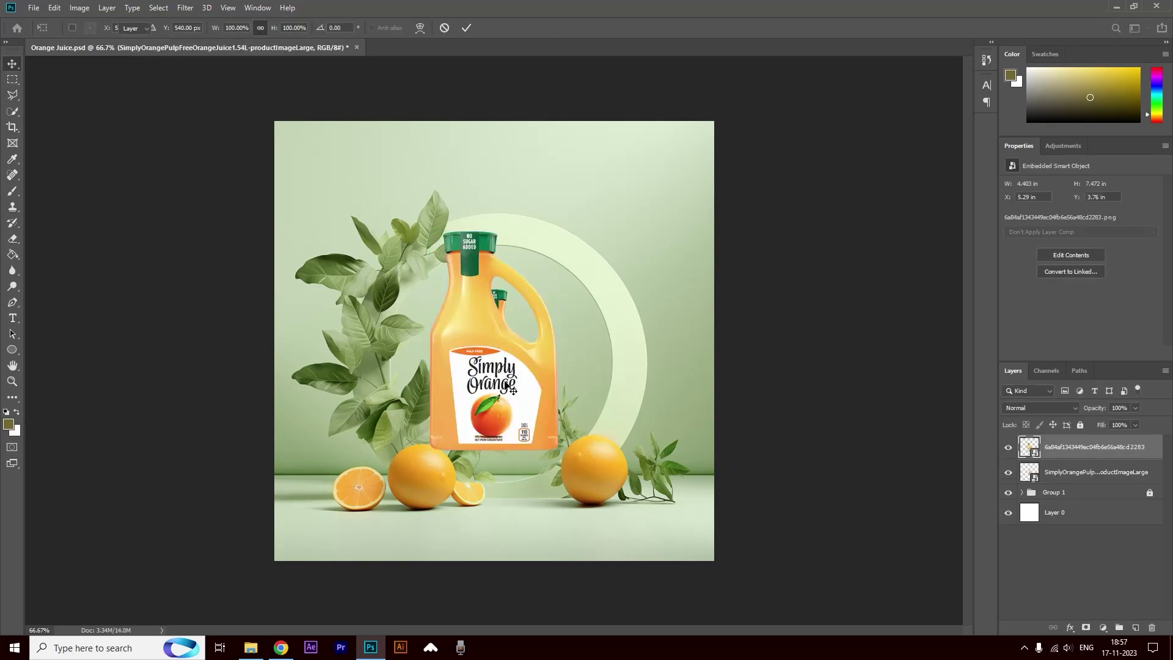
# Stand the large juice bottle on the floor and position the small bottle in front of its lower right corner
pyautogui.press('Return')
pyautogui.moveTo(520, 383); pyautogui.dragTo(492, 449)
pyautogui.moveTo(491, 304); pyautogui.dragTo(537, 425)
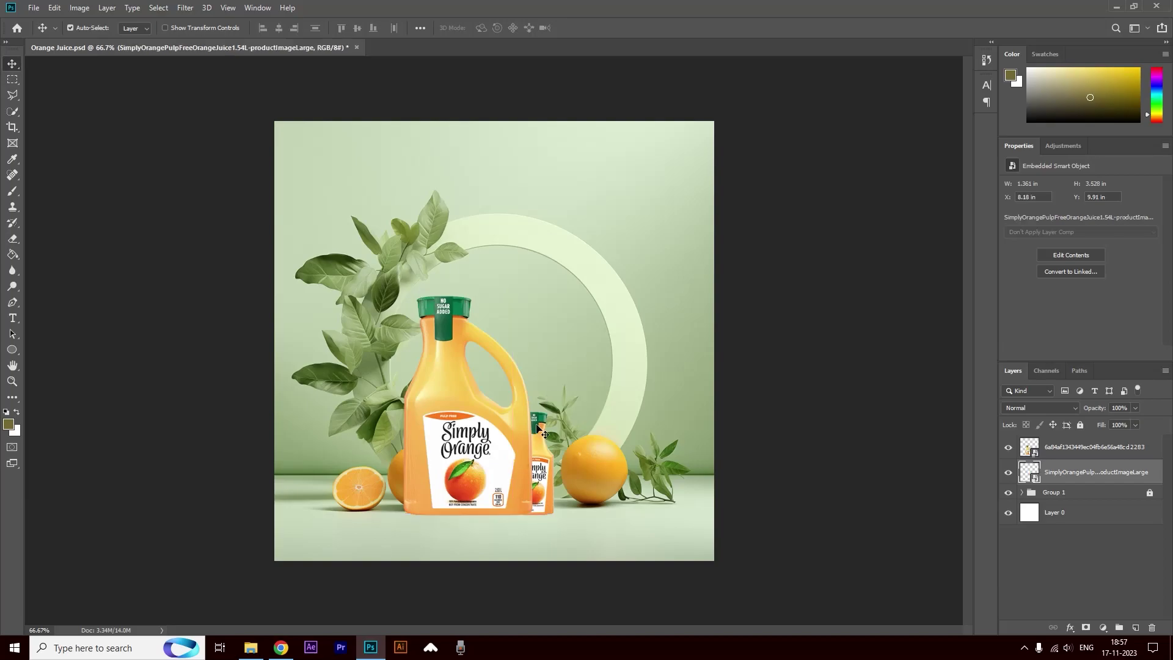
pyautogui.hotkey('ctrl', ']')
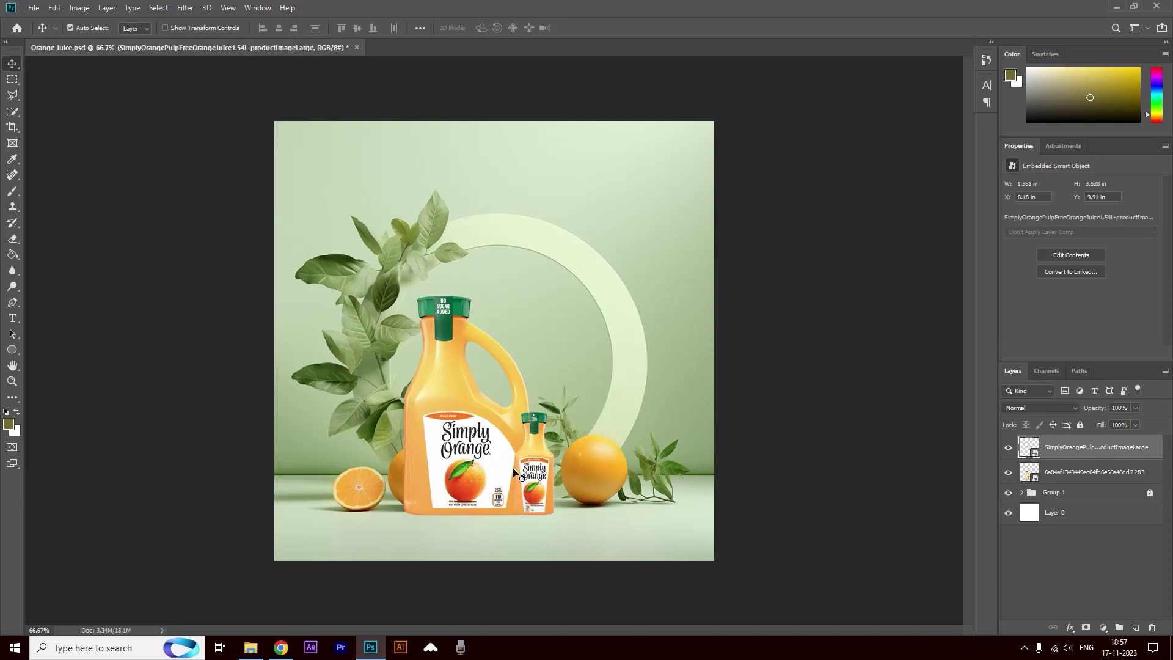
# Shift both juice bottles together slightly to the right between the oranges
pyautogui.keyDown('shift'); pyautogui.click(457, 441); pyautogui.keyUp('shift')
pyautogui.moveTo(536, 445); pyautogui.dragTo(553, 446)
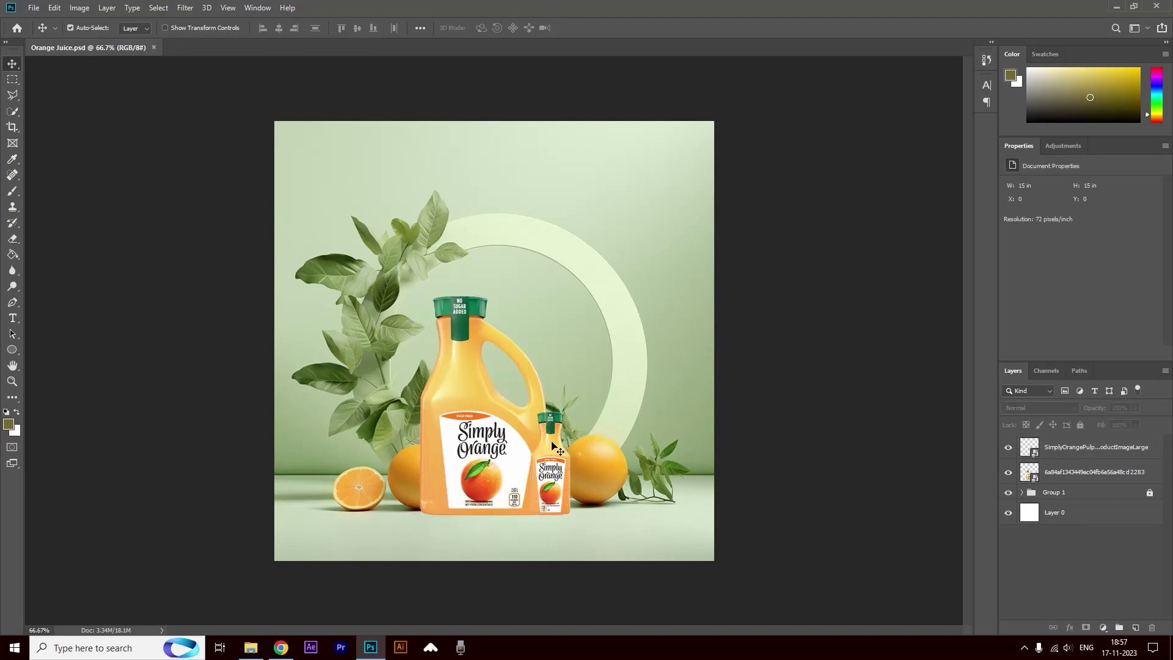
pyautogui.click(546, 472)
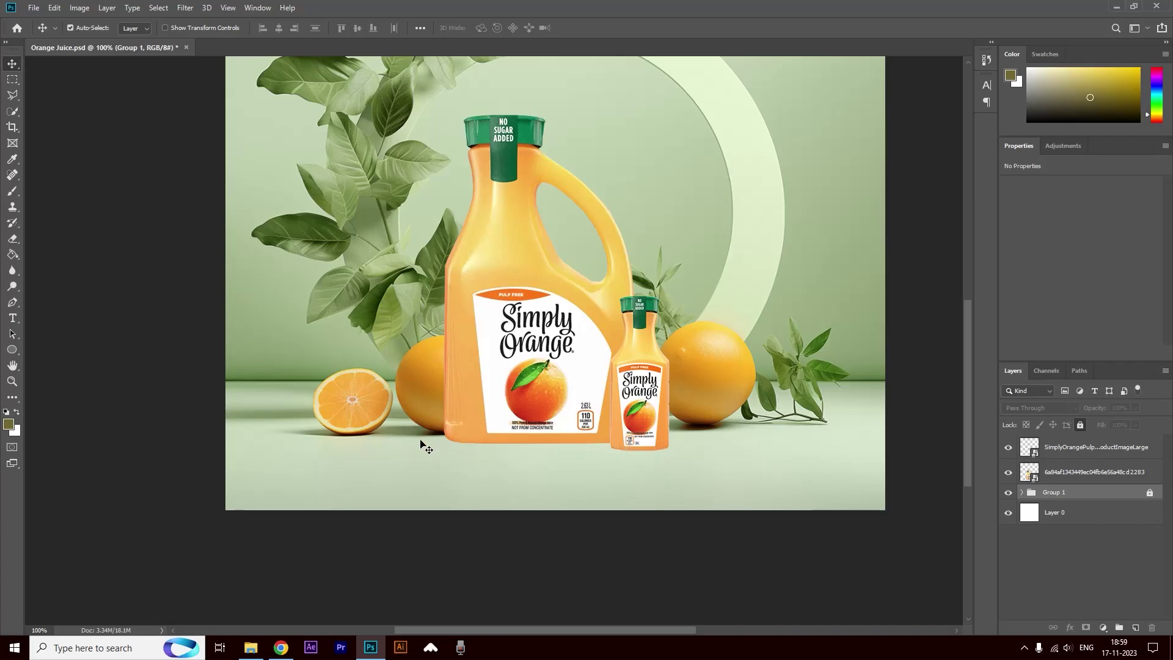
# Draw a flat ellipse about 193 × 12 px under the large bottle's left base and fill it with dark green
pyautogui.click(12, 350)
pyautogui.moveTo(402, 435); pyautogui.dragTo(520, 443)
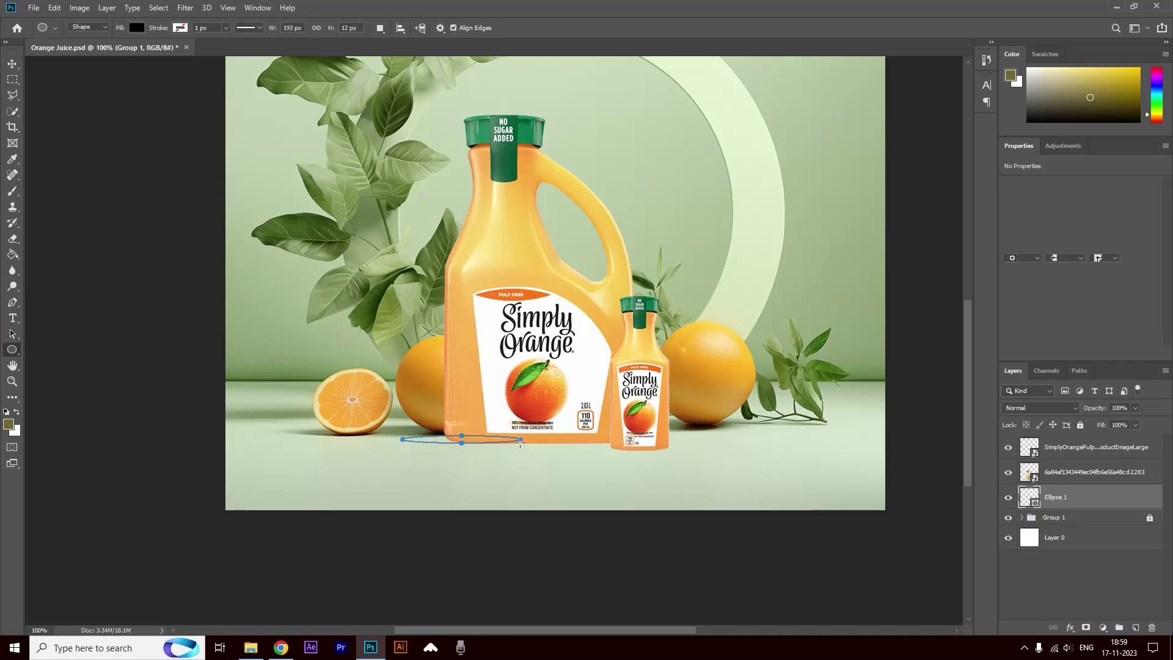
pyautogui.click(137, 28)
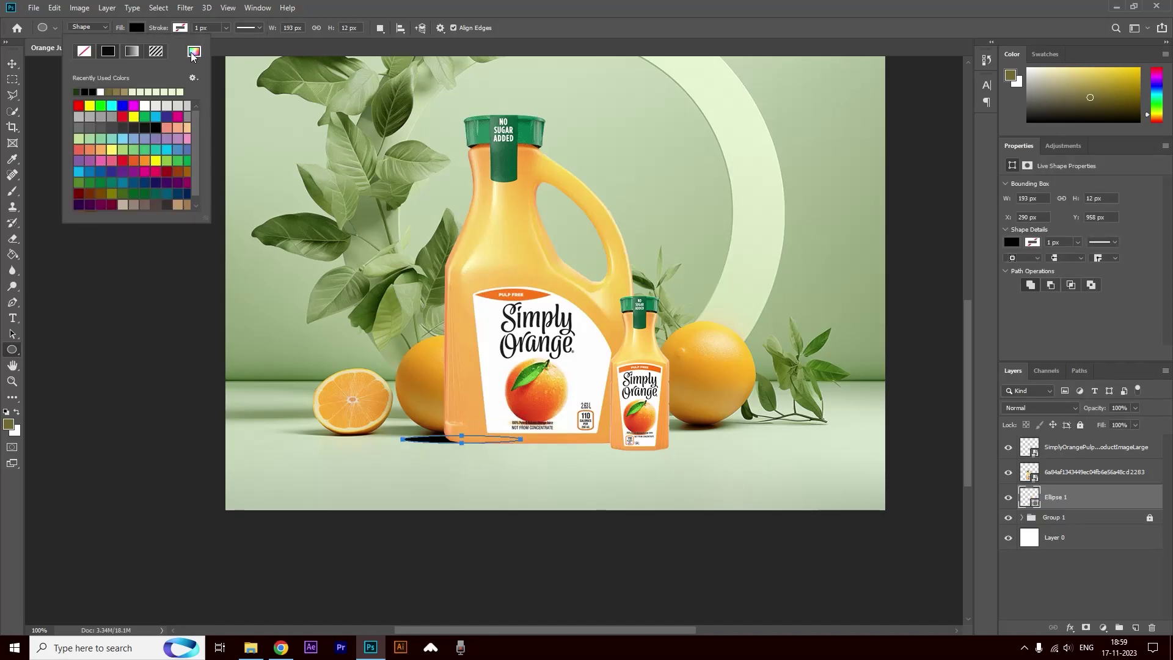
pyautogui.click(193, 52)
pyautogui.click(279, 378)
pyautogui.click(488, 513)
pyautogui.click(658, 405)
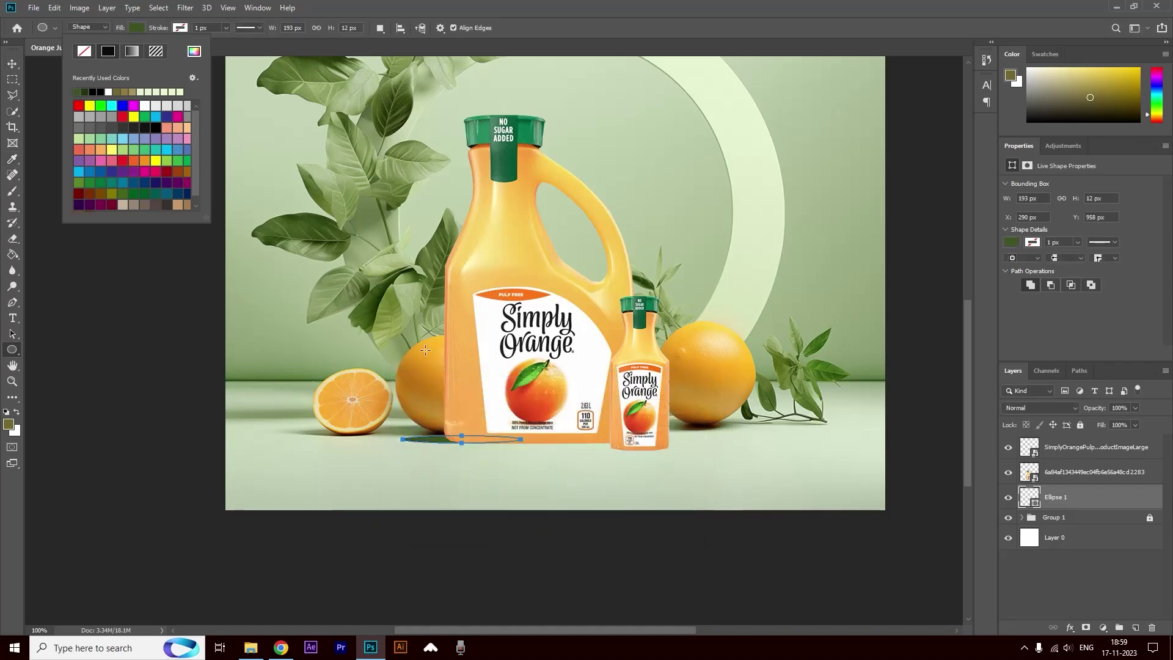
# Convert the ellipse to a smart object and apply a Gaussian Blur with a 2.2-pixel radius
pyautogui.click(184, 7)
pyautogui.click(184, 8)
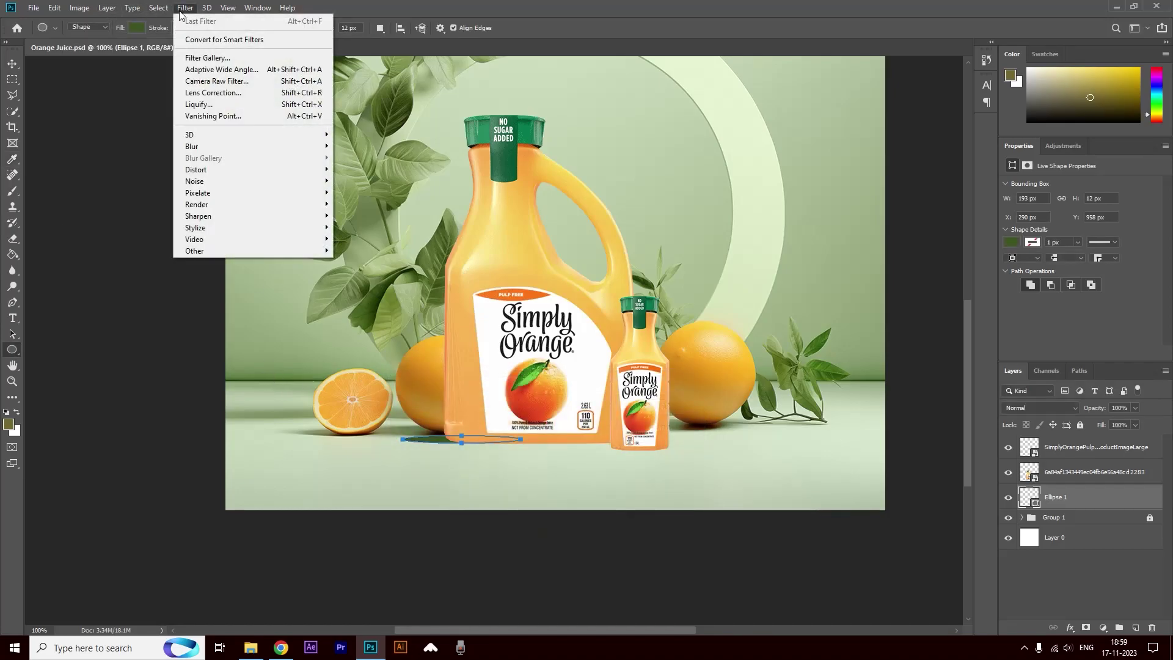
pyautogui.moveTo(237, 148)
pyautogui.click(366, 192)
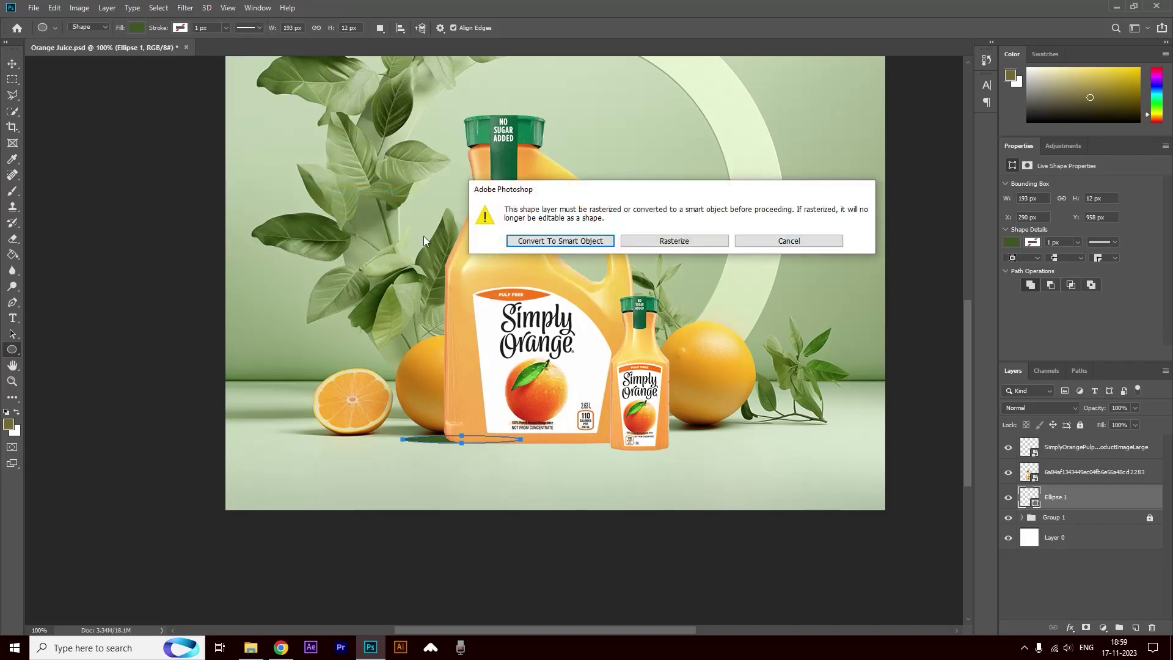
pyautogui.click(561, 241)
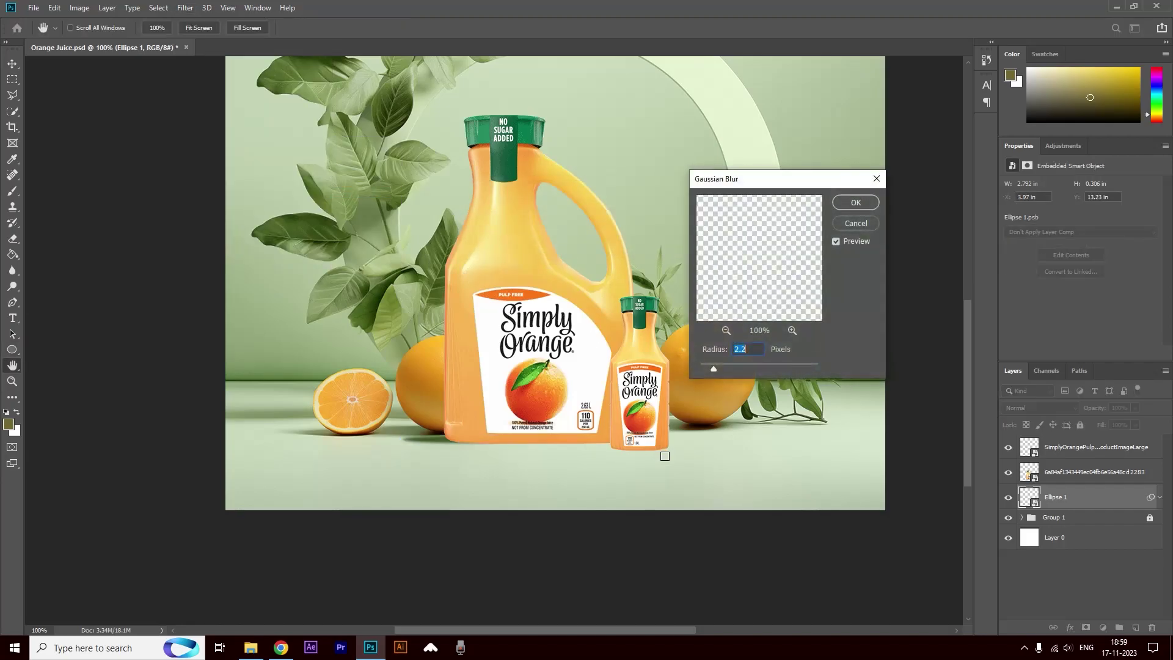
pyautogui.click(855, 202)
# Duplicate the blurred ellipse, shrink the copy toward the bottle's base, and lower the fill of Ellipse 1 to about 60%
pyautogui.hotkey('ctrl', 'j')
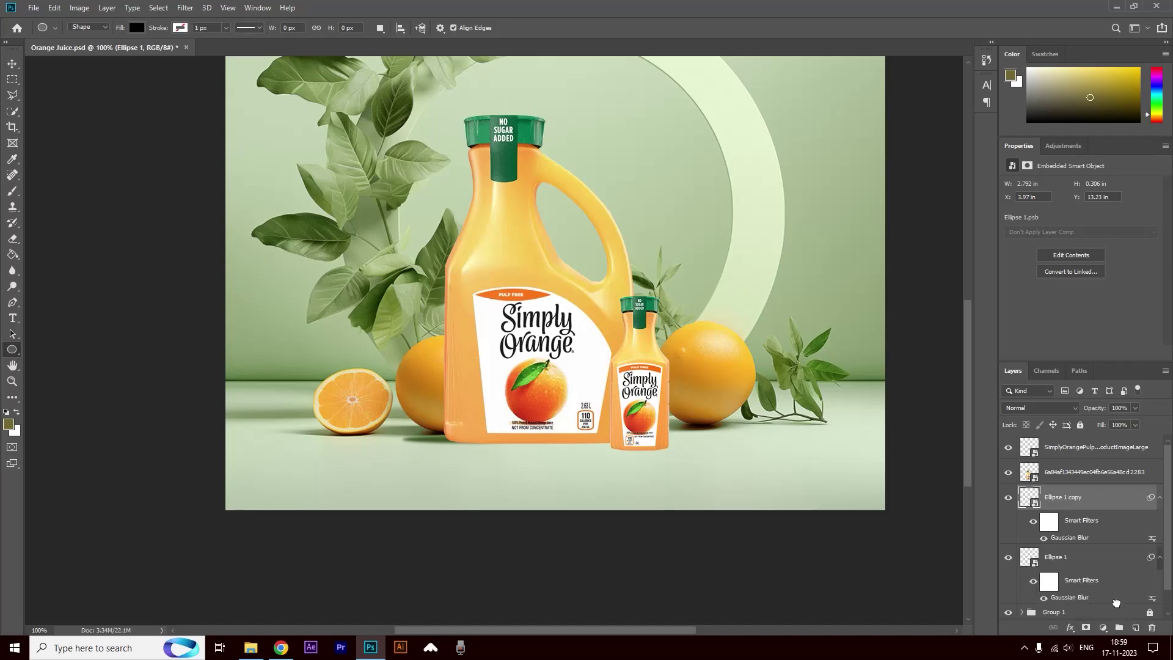
pyautogui.hotkey('ctrl', 't')
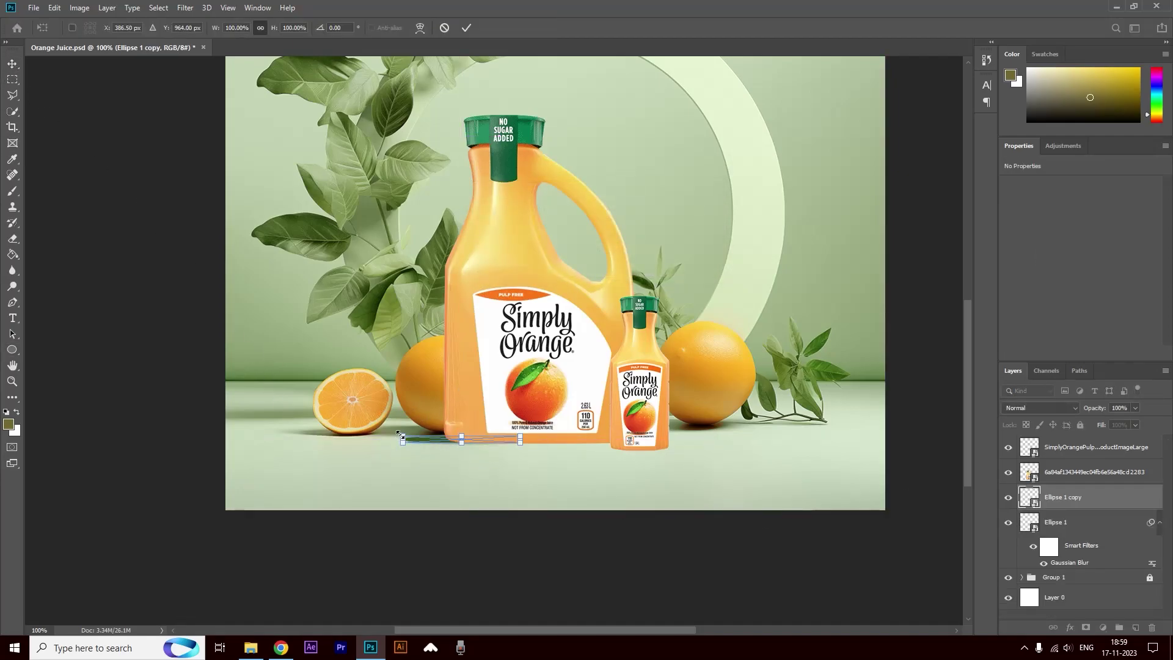
pyautogui.press('Return')
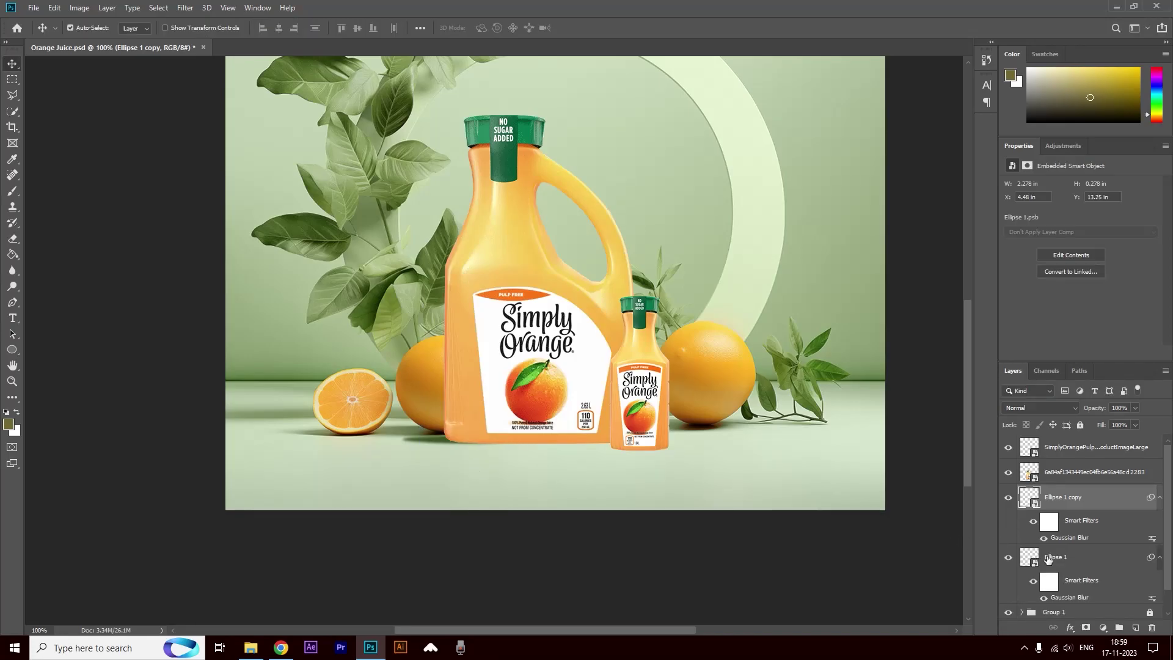
pyautogui.click(1047, 559)
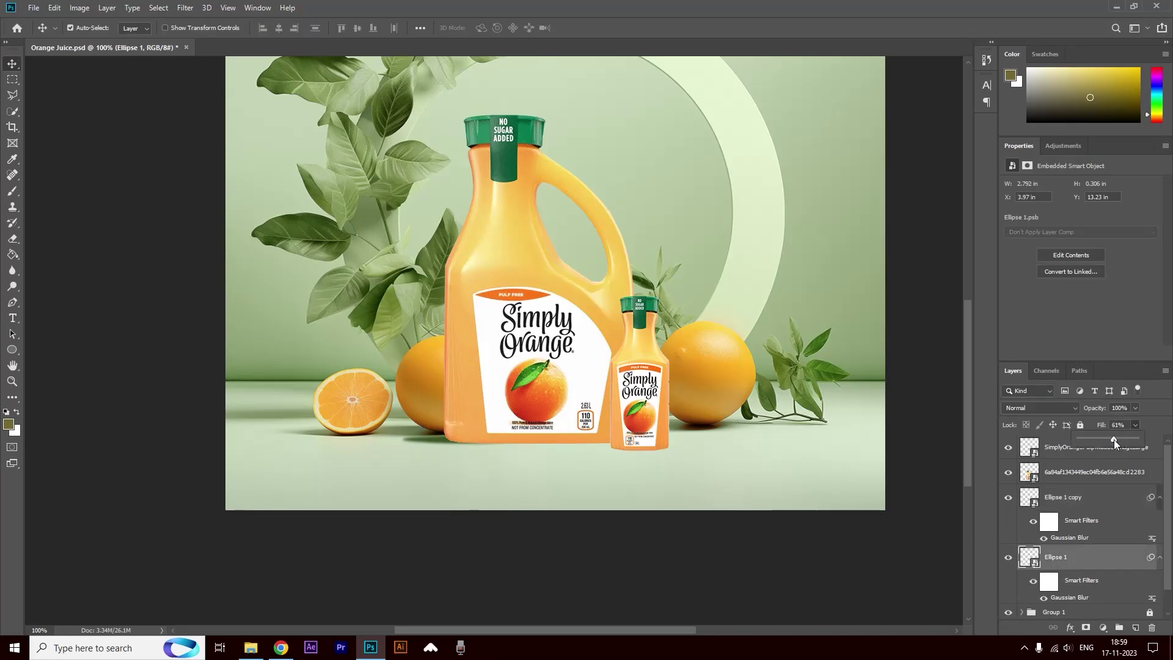
# Set the Gaussian Blur radius of Ellipse 1 copy to 3.1 pixels
pyautogui.click(1067, 498)
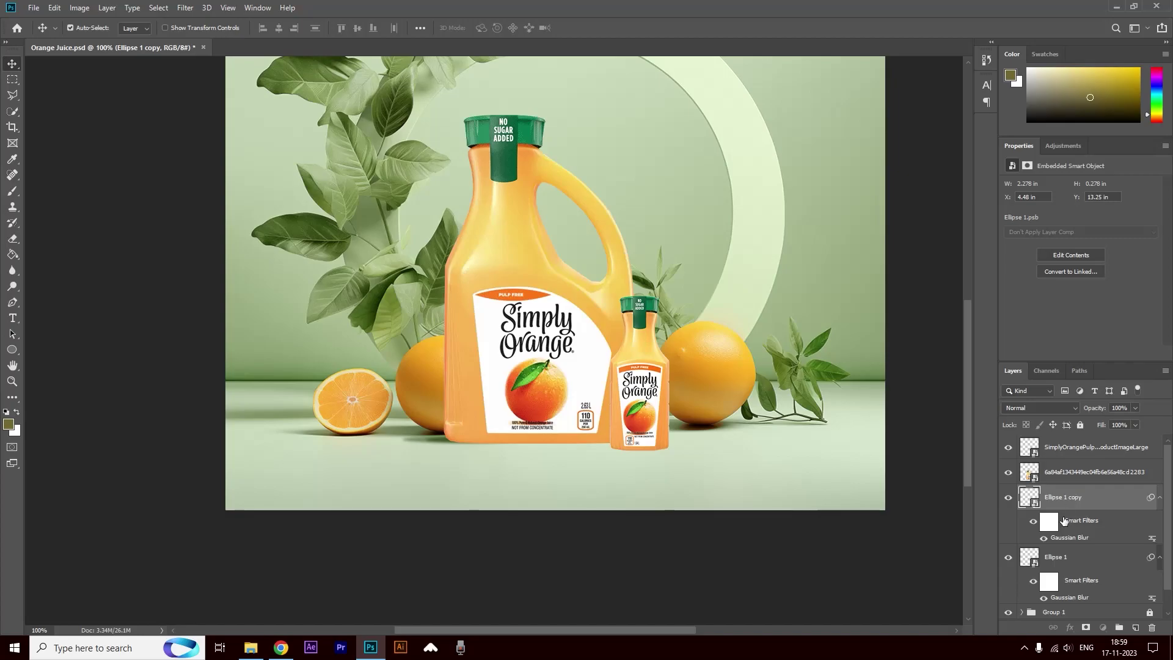
pyautogui.doubleClick(1069, 538)
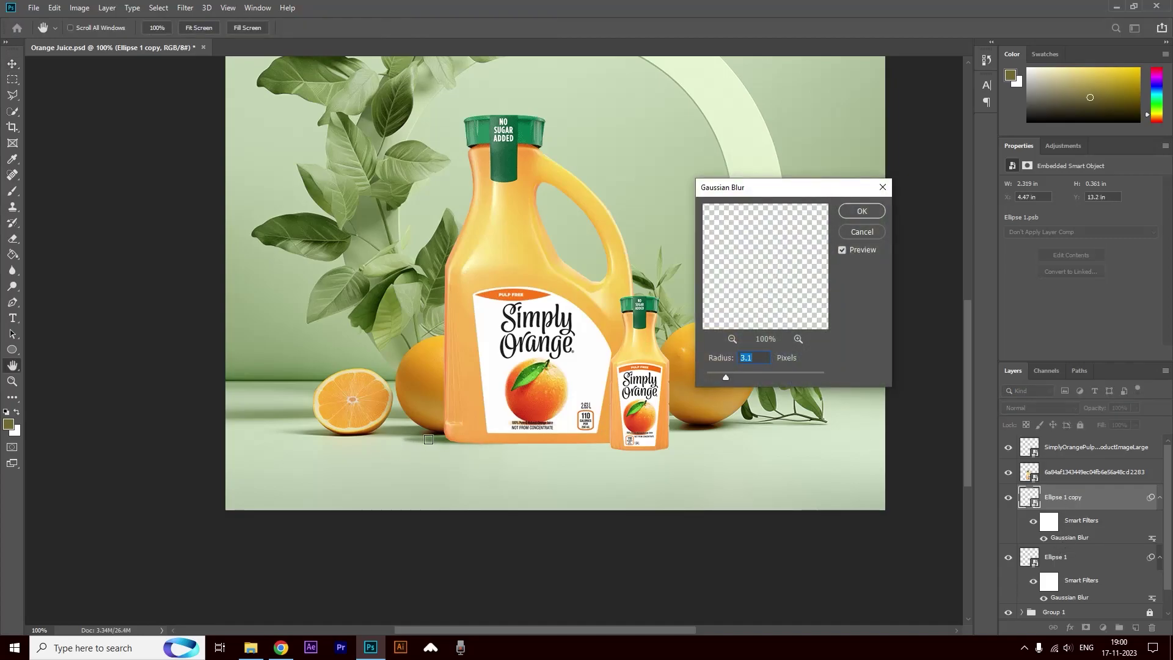
pyautogui.press('Return')
# Duplicate Ellipse 1 copy and scale the duplicate down under the large bottle's left base
pyautogui.hotkey('ctrl', 'j')
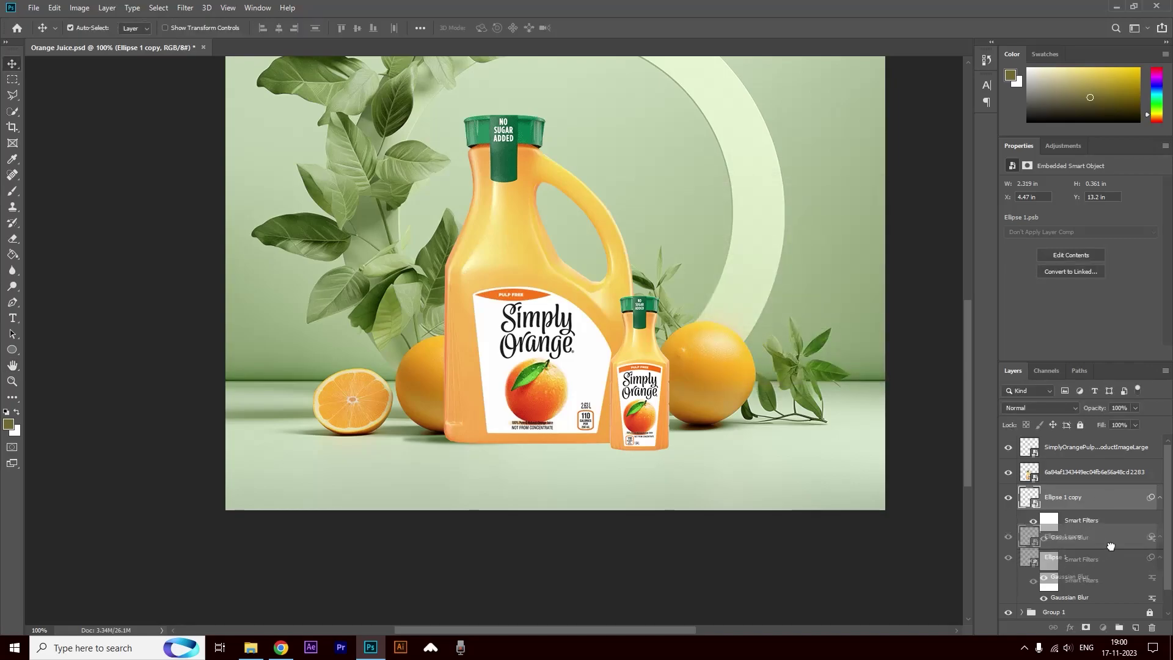
pyautogui.hotkey('ctrl', 't')
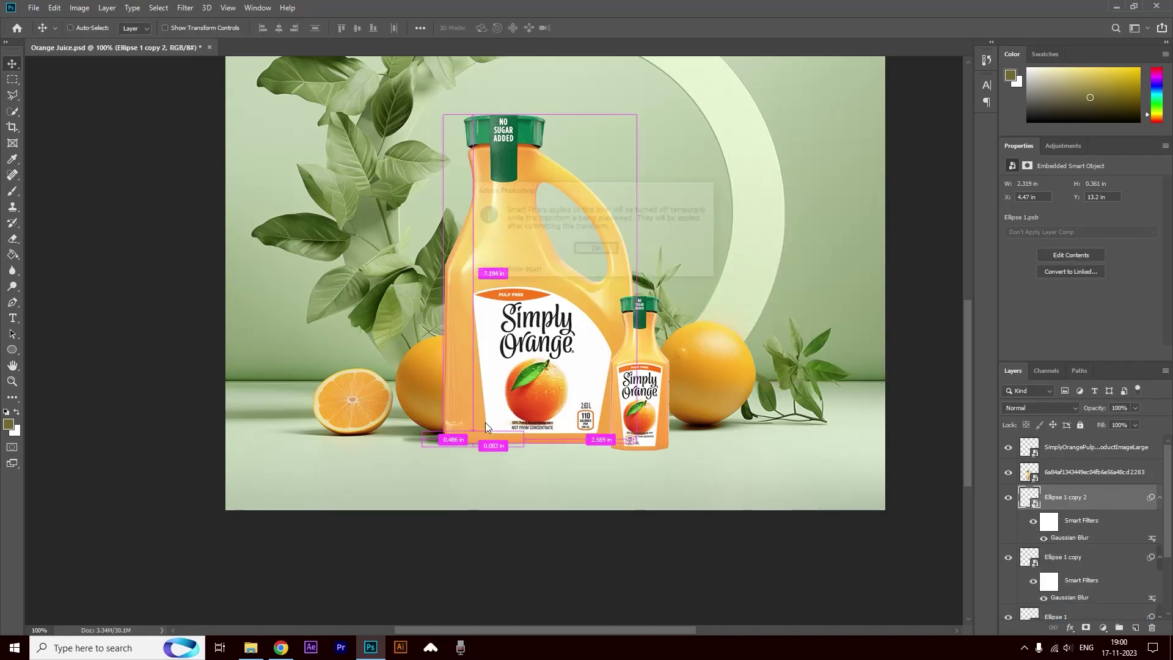
pyautogui.click(596, 250)
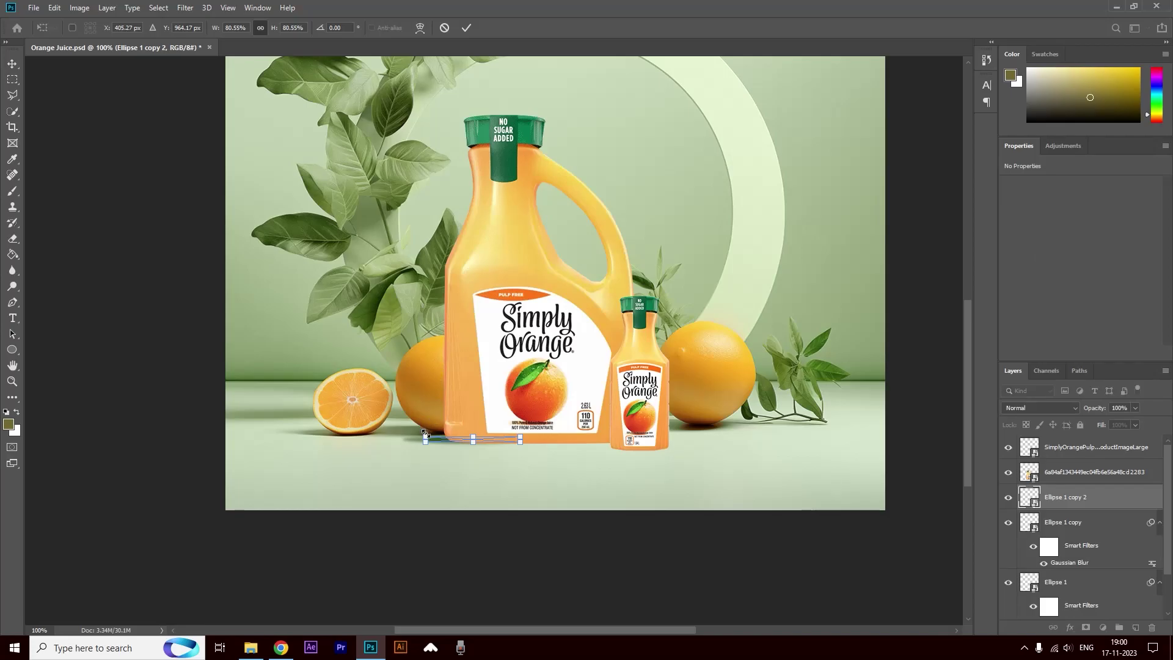
pyautogui.press('Return')
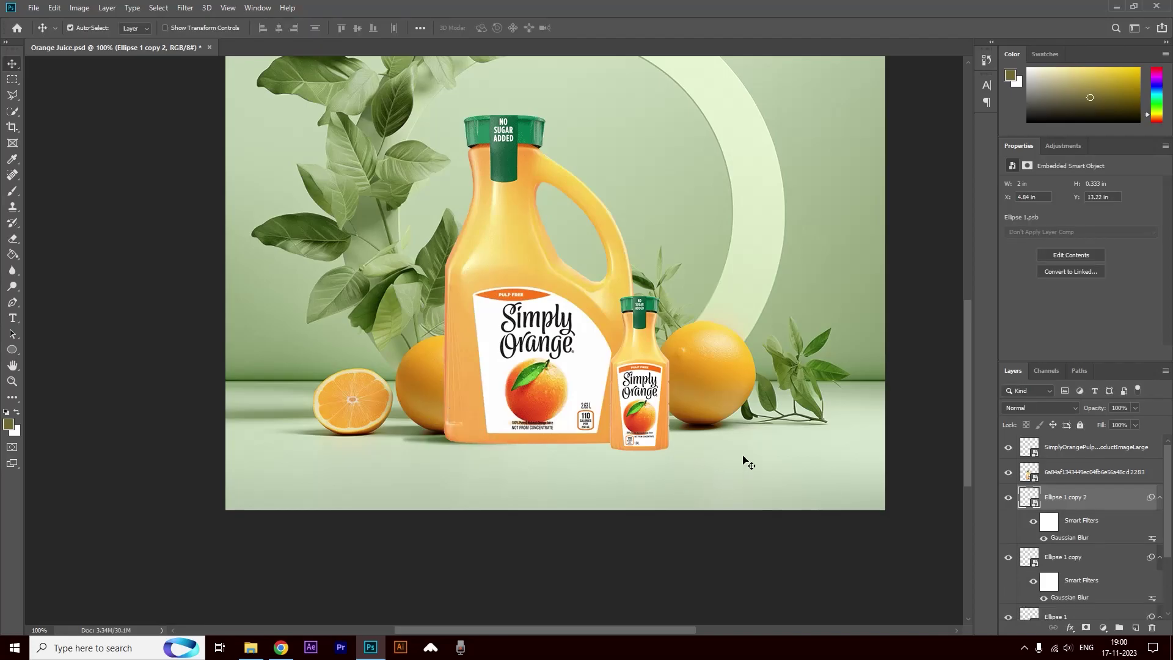
# Reduce the layer opacity of Ellipse 1 copy and Ellipse 1 to soften the shadow
pyautogui.click(1063, 556)
pyautogui.scroll(-1, 1075, 550)
pyautogui.moveTo(1134, 408); pyautogui.dragTo(1123, 420)
pyautogui.click(1072, 591)
pyautogui.scroll(-1, 1072, 591)
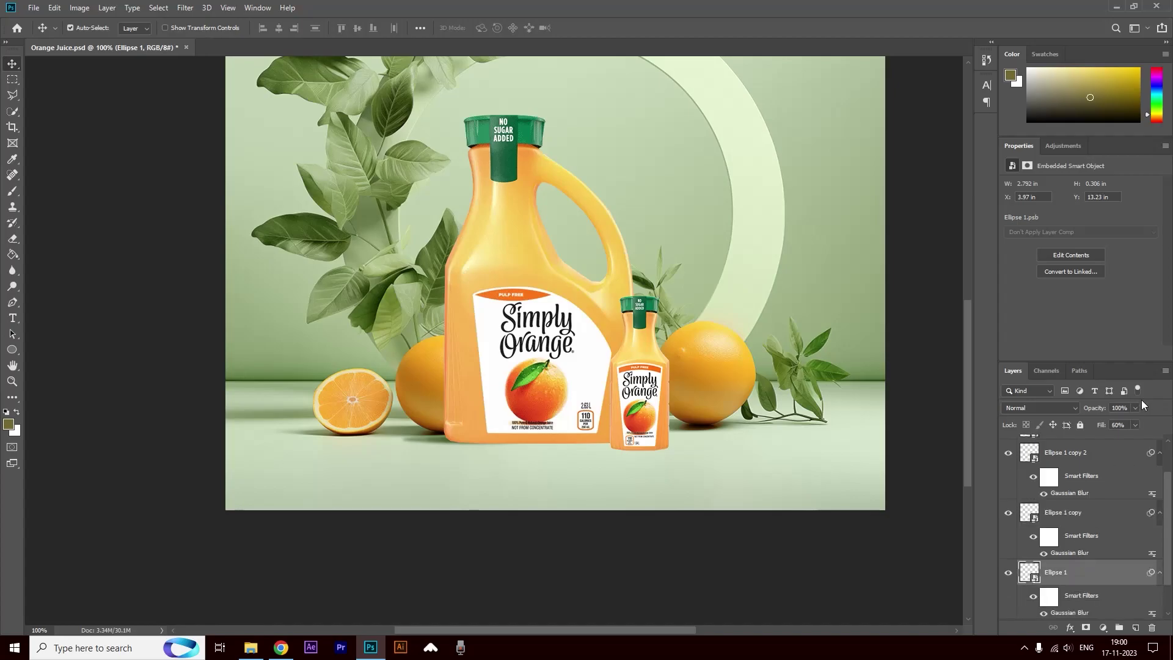
pyautogui.moveTo(1122, 420); pyautogui.dragTo(1126, 419)
# Group the three ellipse shadow layers into one layer group
pyautogui.hotkey('alt', ']')
pyautogui.hotkey('alt', ']')
pyautogui.keyDown('shift'); pyautogui.click(1083, 571); pyautogui.keyUp('shift')
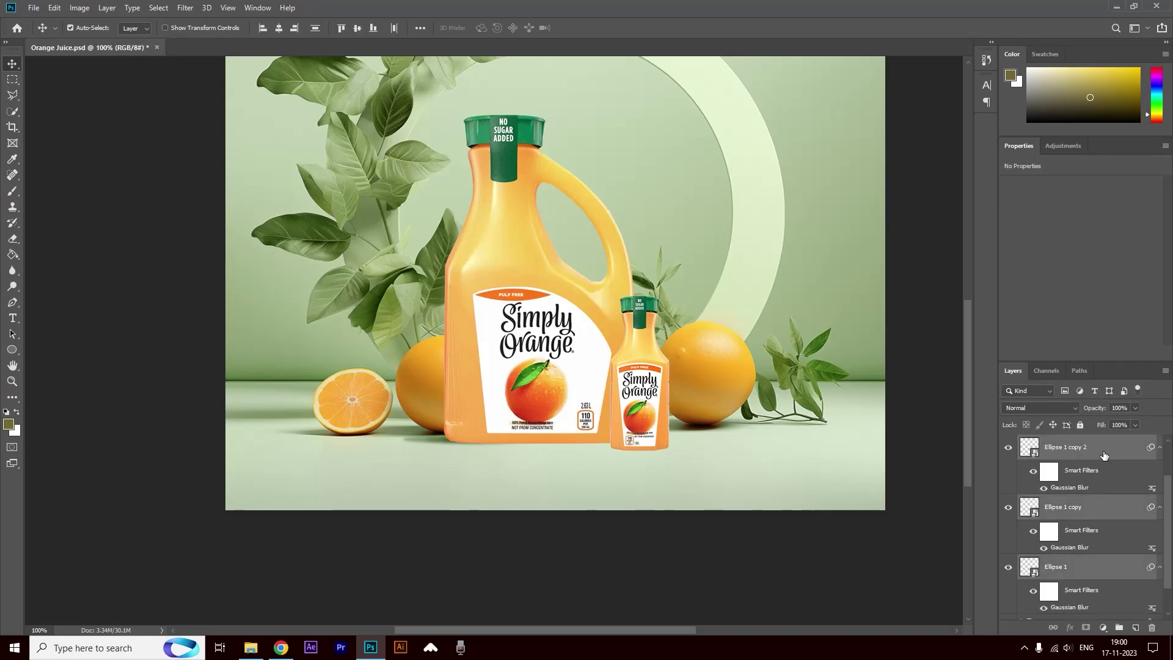
pyautogui.hotkey('ctrl', 'g')
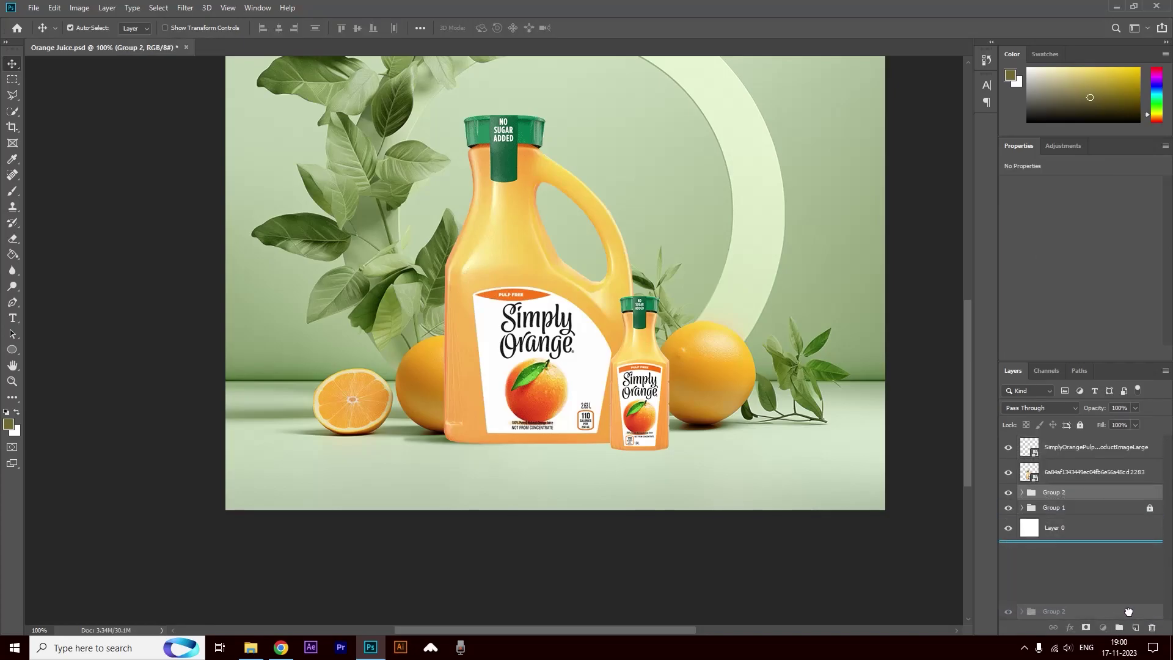
# Duplicate the shadow group, scale the copy down and place it under the small bottle's left base
pyautogui.hotkey('ctrl', 'j')
pyautogui.hotkey('ctrl', 't')
pyautogui.press('Return')
pyautogui.moveTo(451, 438); pyautogui.dragTo(625, 448)
pyautogui.moveTo(697, 440); pyautogui.dragTo(651, 447)
pyautogui.press('Return')
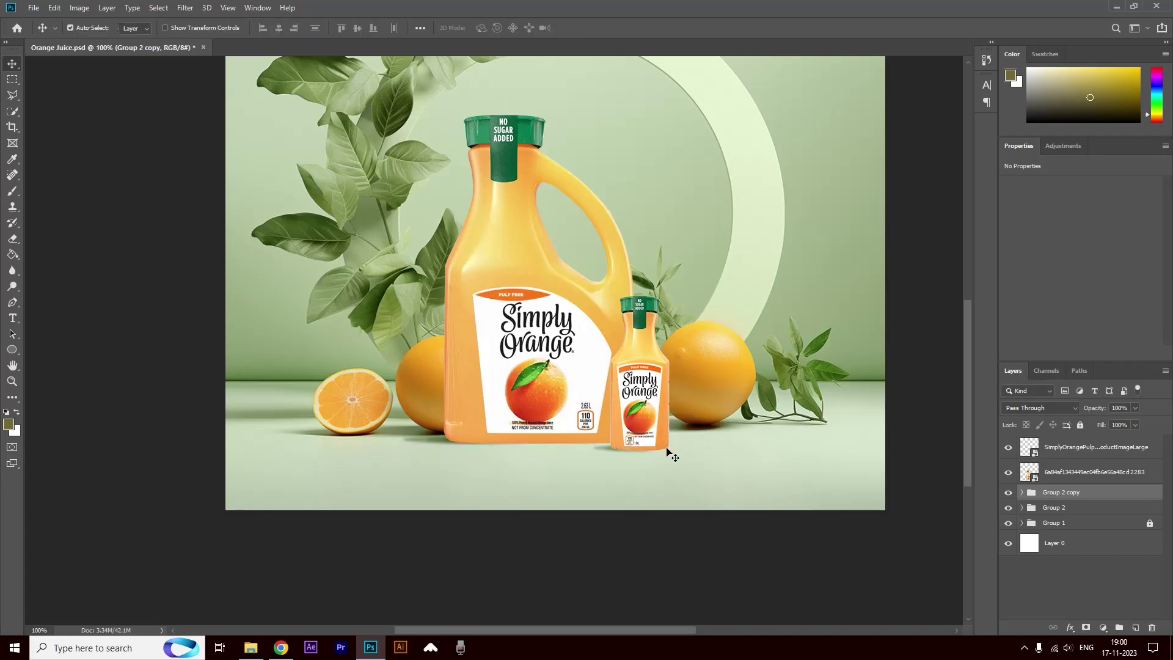
# Create a new layer above the large bottle and clip it to the bottle layer
pyautogui.click(439, 423)
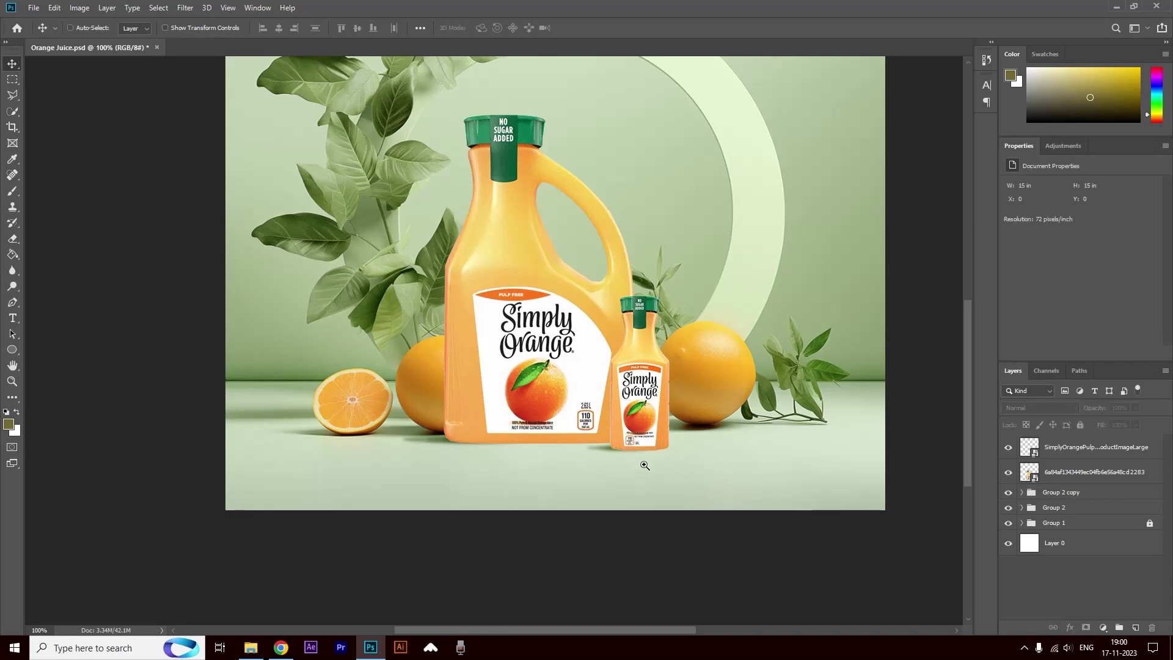
pyautogui.moveTo(439, 424); pyautogui.dragTo(464, 433)
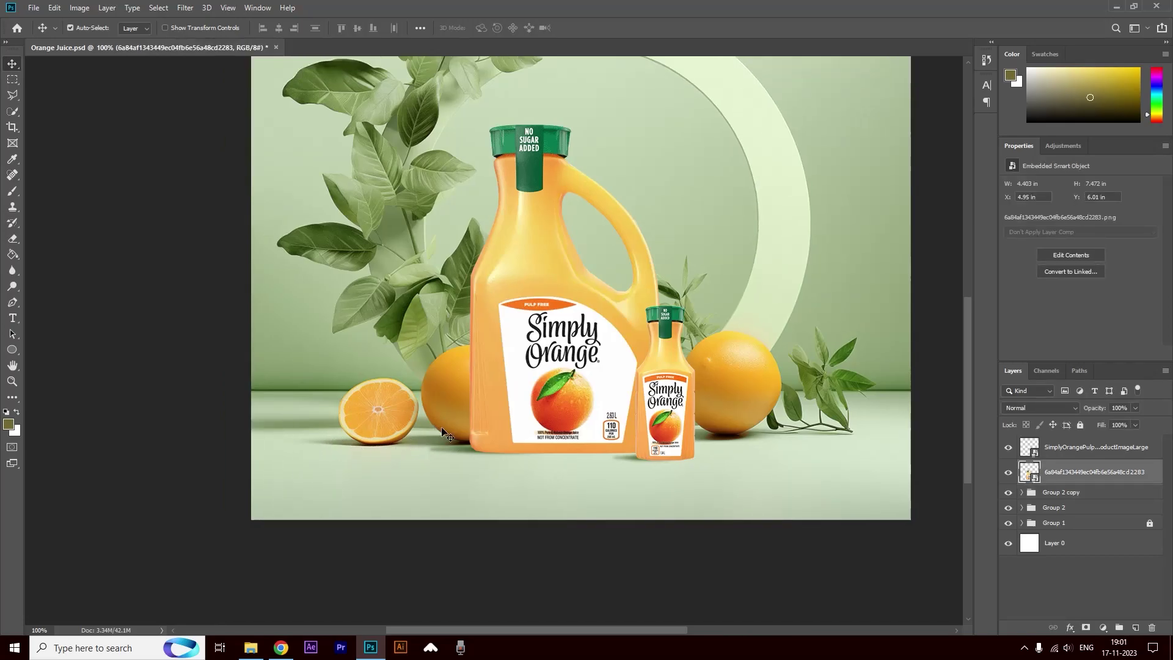
pyautogui.click(1135, 628)
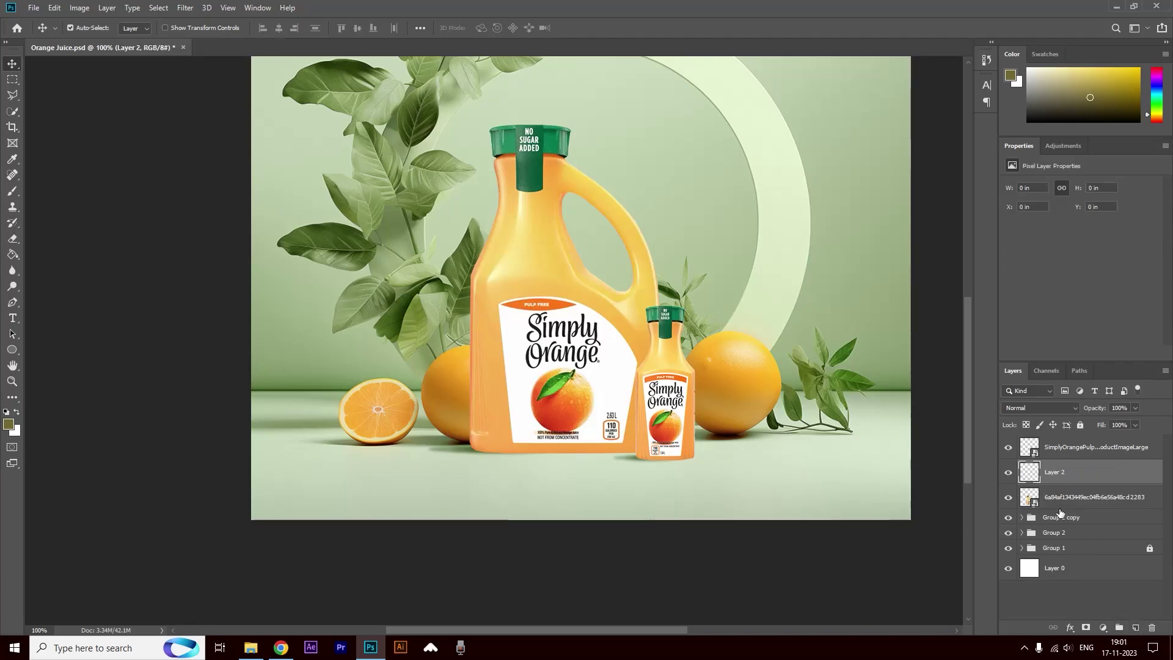
pyautogui.keyDown('alt'); pyautogui.click(1082, 483); pyautogui.keyUp('alt')
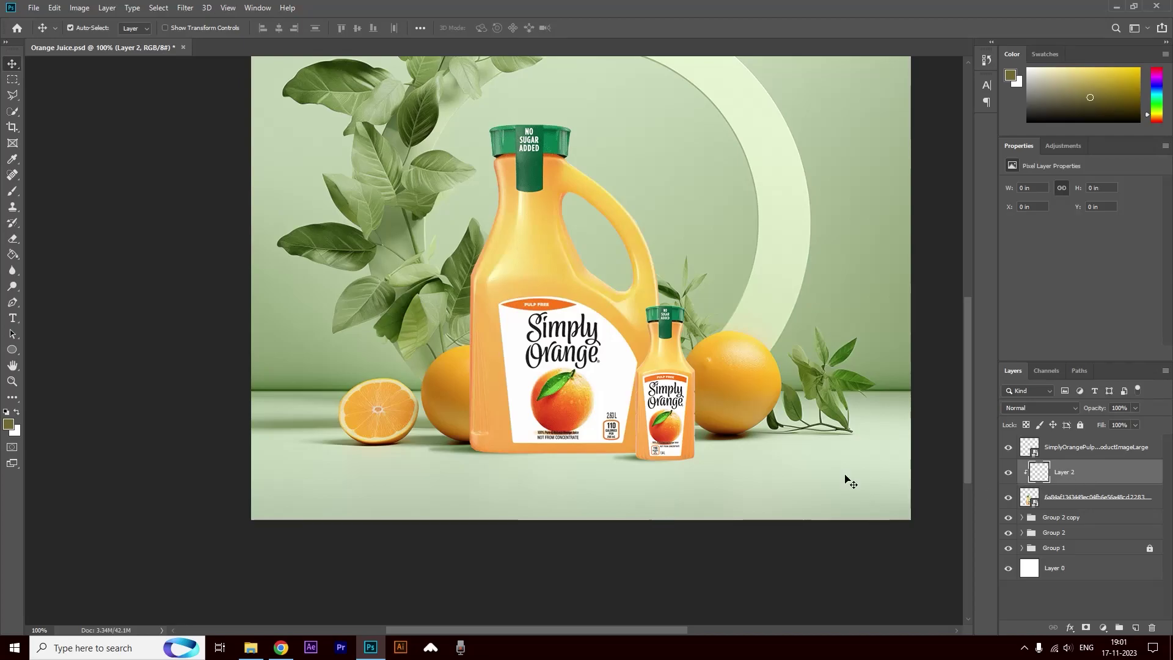
# Sample the large bottle's orange, darken the foreground color to brown and brush shading onto the bottle's lower left edge
pyautogui.press('i')
pyautogui.click(487, 411)
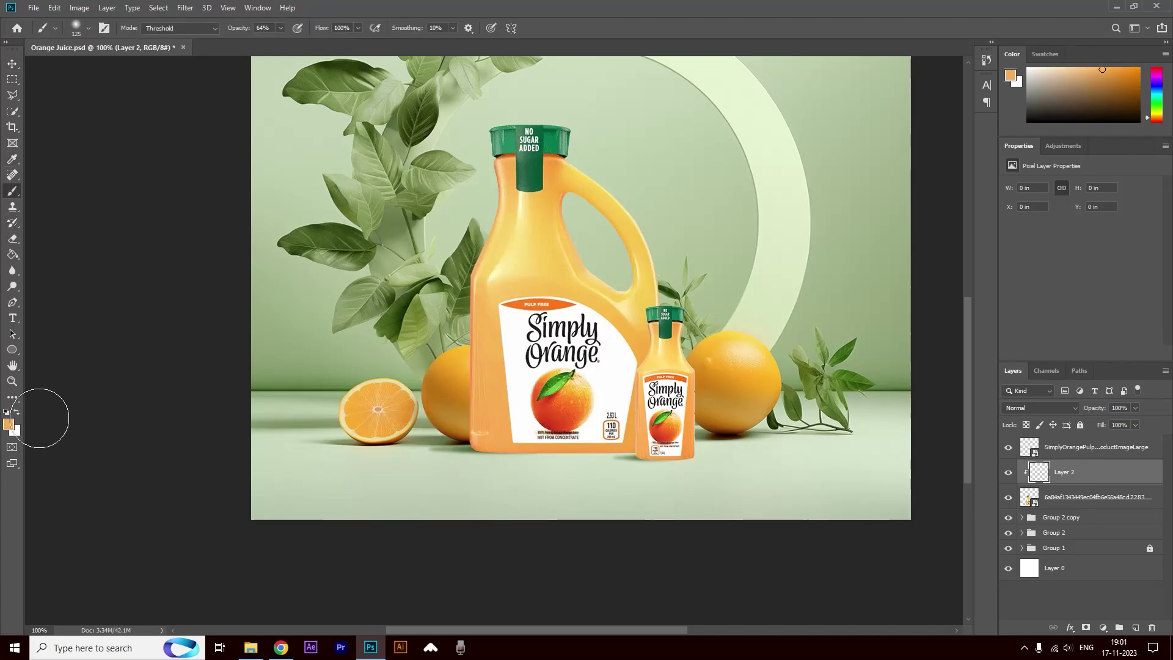
pyautogui.click(8, 424)
pyautogui.click(508, 479)
pyautogui.click(664, 404)
pyautogui.press('b')
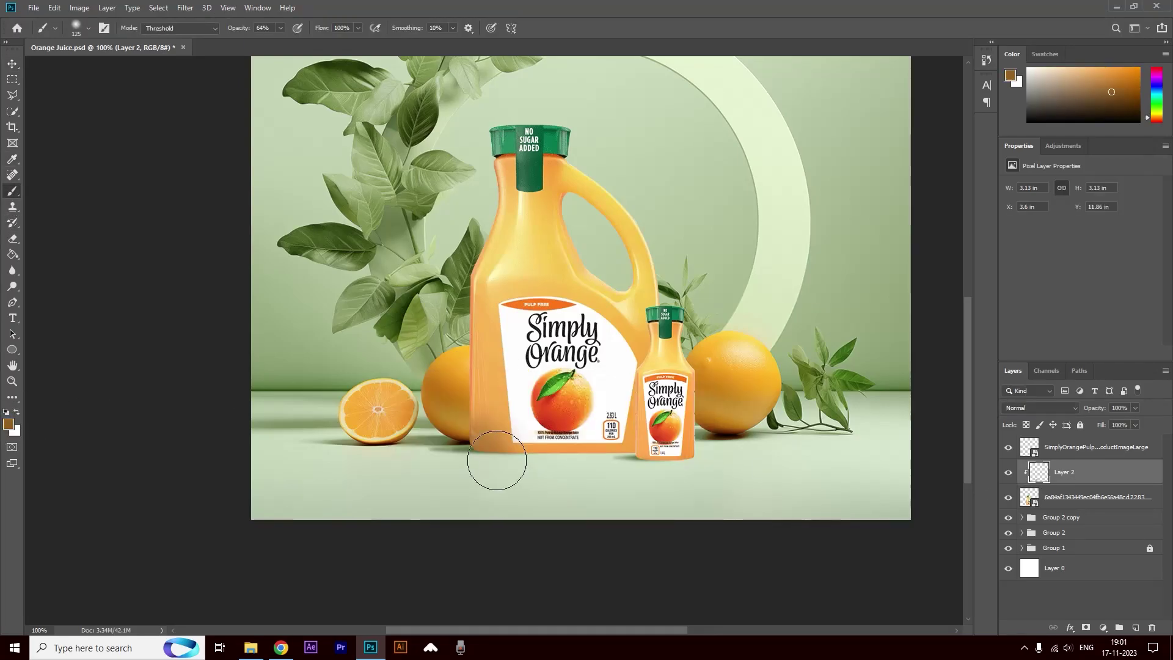
# Set the large bottle's shading layer to Multiply blending with 60% opacity
pyautogui.click(1022, 410)
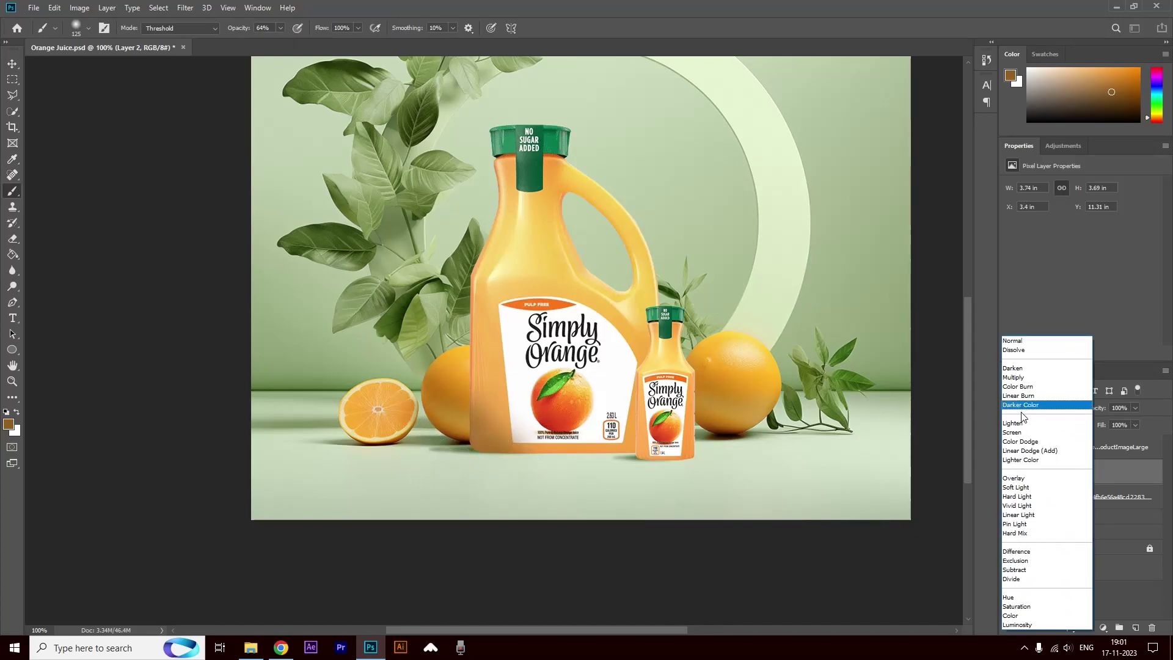
pyautogui.click(1014, 377)
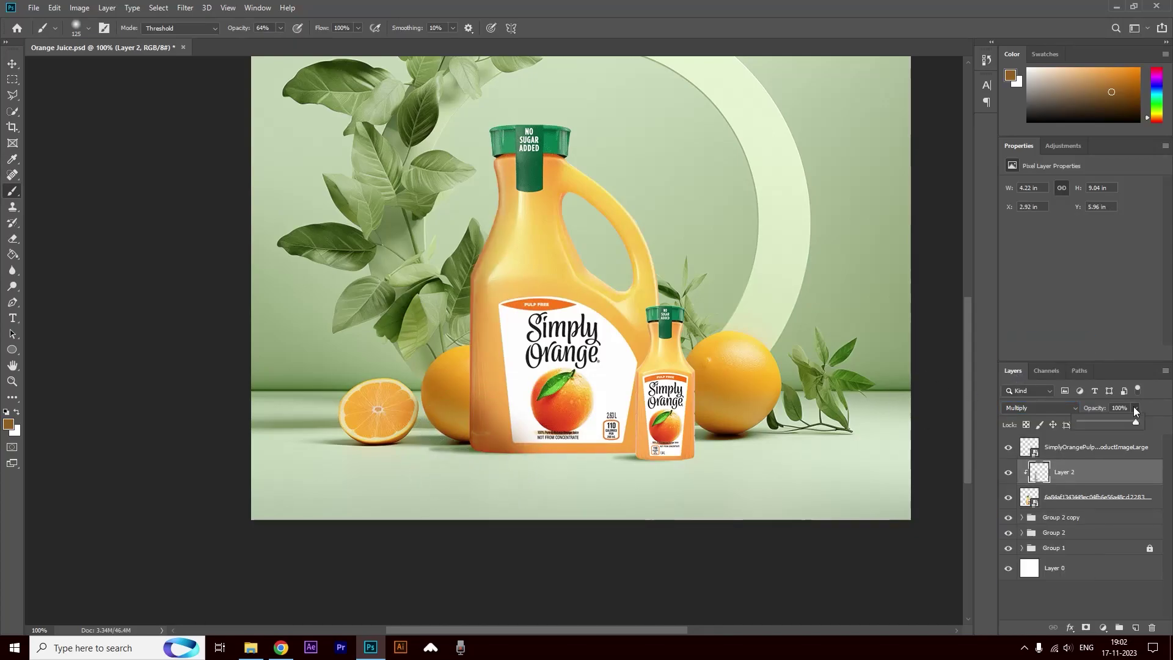
pyautogui.moveTo(1112, 421); pyautogui.dragTo(1113, 422)
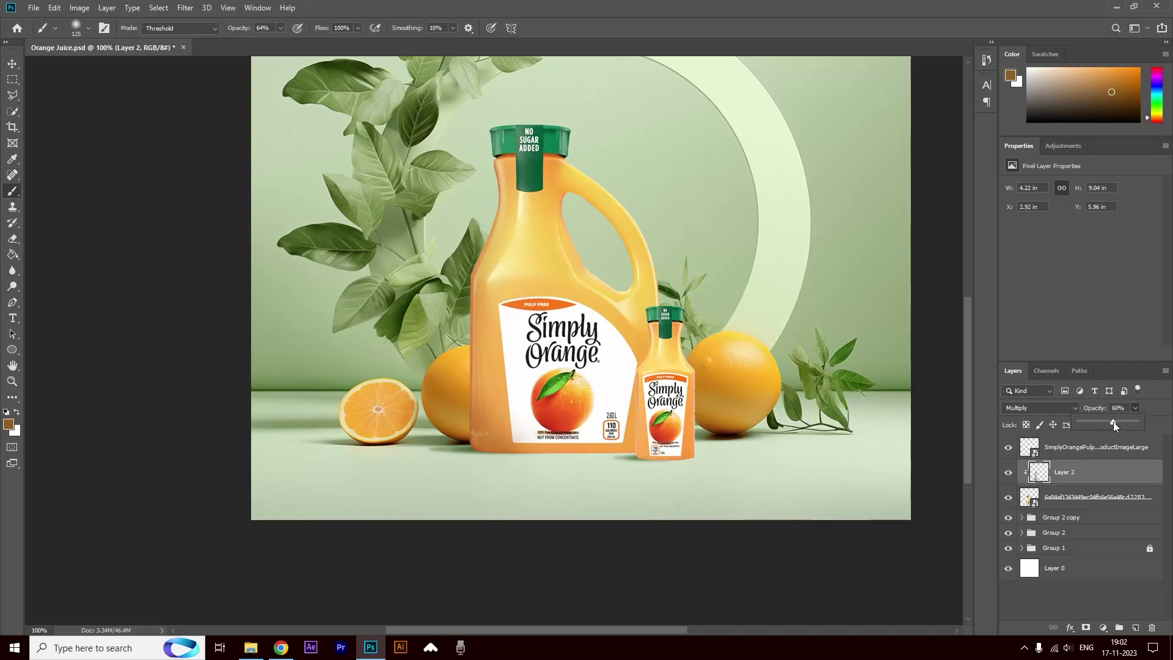
# Create a new layer above the small bottle and clip it to the small bottle's layer
pyautogui.press('v')
pyautogui.click(663, 432)
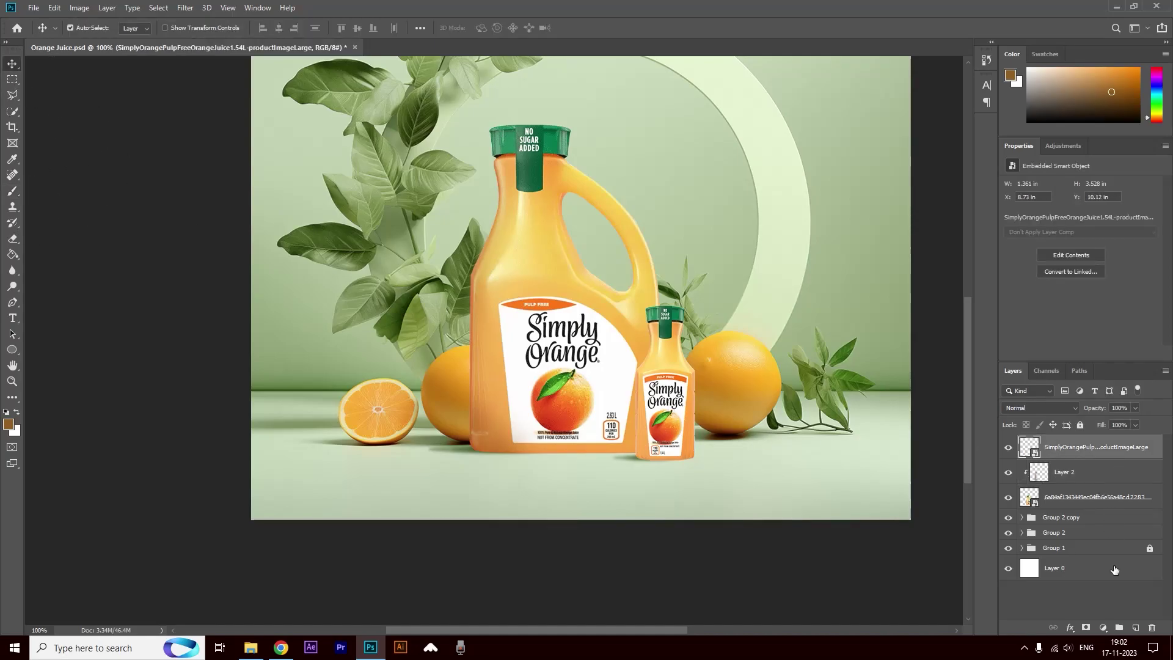
pyautogui.click(1135, 628)
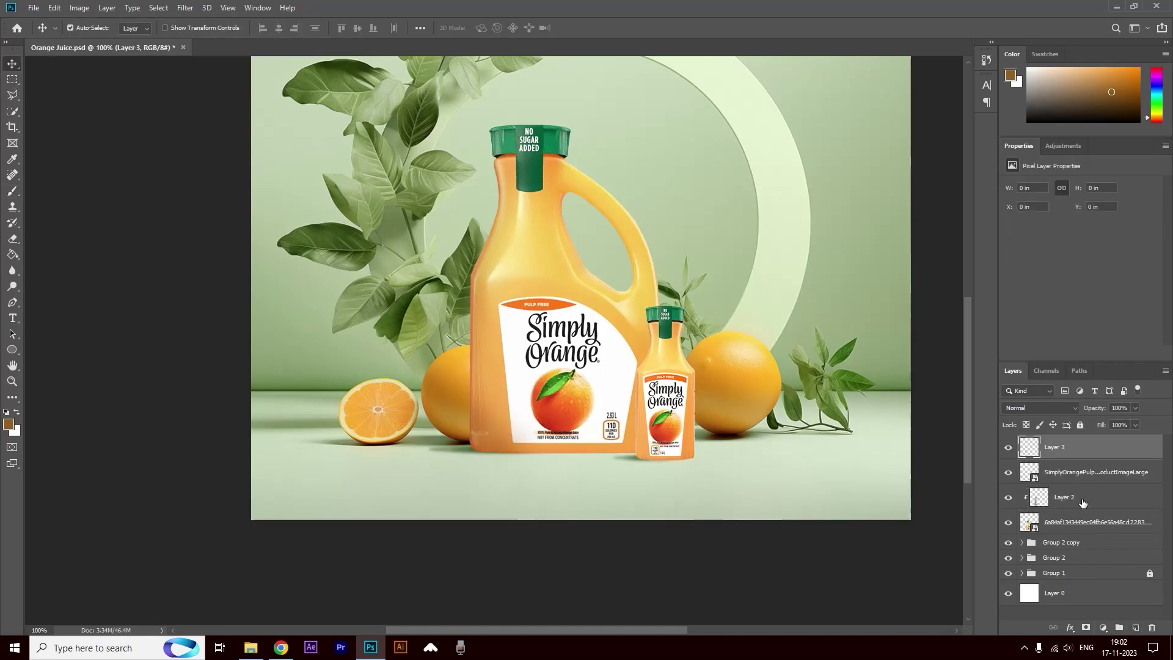
pyautogui.keyDown('alt'); pyautogui.click(1057, 457); pyautogui.keyUp('alt')
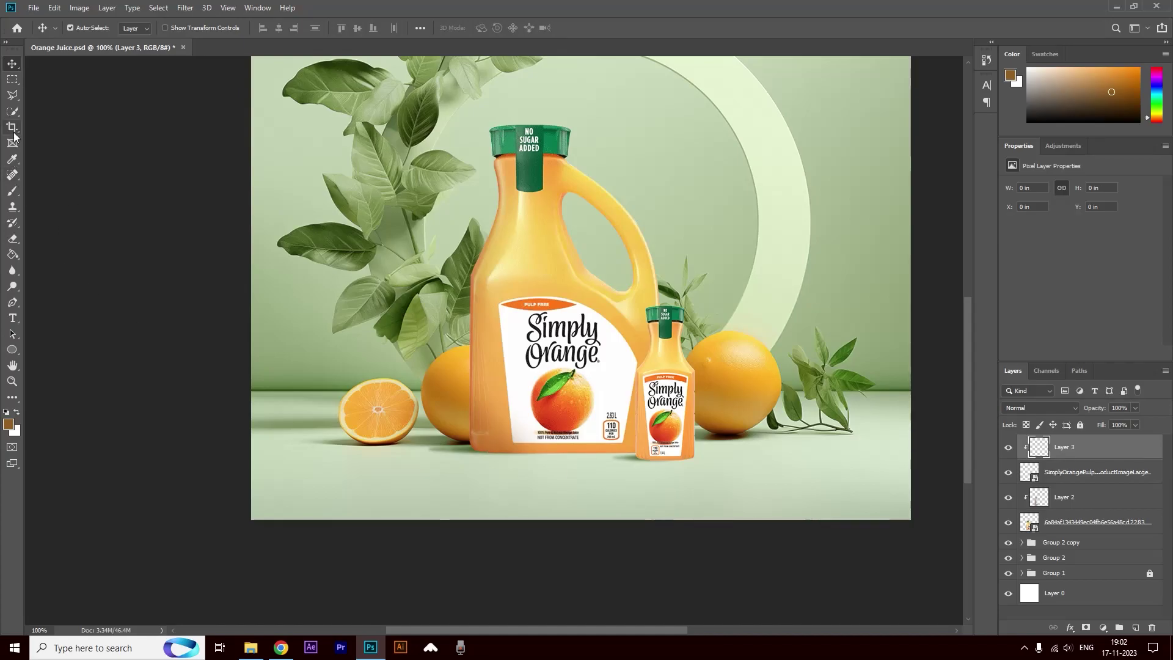
# Brush brown shading onto the small bottle's lower left edge and set the shading layer's blend mode to Multiply
pyautogui.press('b')
pyautogui.moveTo(650, 487)
pyautogui.mouseDown()
pyautogui.moveTo(616, 387)
pyautogui.moveTo(603, 416)
pyautogui.moveTo(612, 348)
pyautogui.mouseUp()
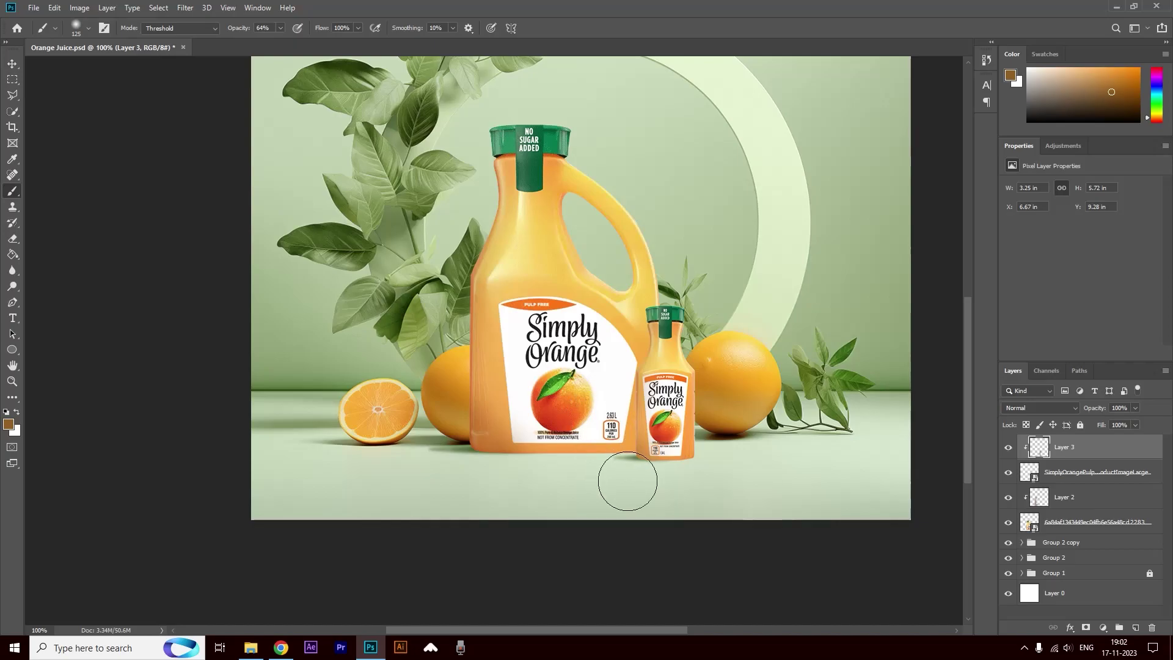
pyautogui.click(1034, 407)
pyautogui.click(1013, 393)
pyautogui.press('v')
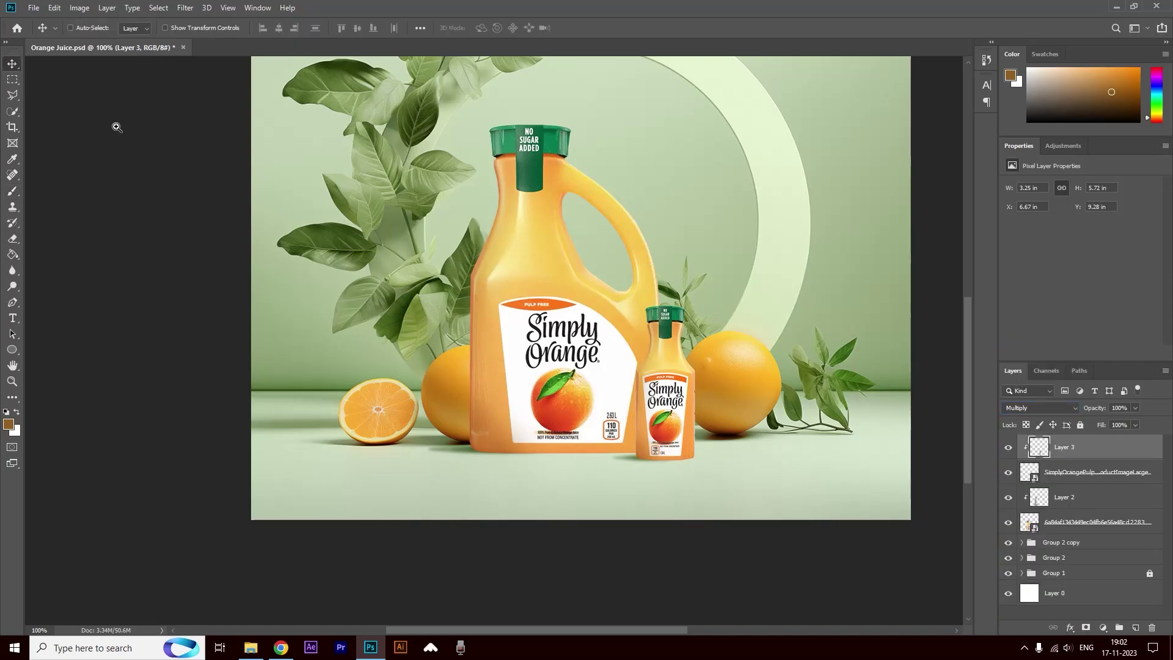
# Add a layer mask to the large bottle's shading layer and brush away the shading near the label's lower left corner in black
pyautogui.keyDown('alt'); pyautogui.click(529, 328); pyautogui.keyUp('alt')
pyautogui.keyDown('ctrl'); pyautogui.click(528, 328); pyautogui.keyUp('ctrl')
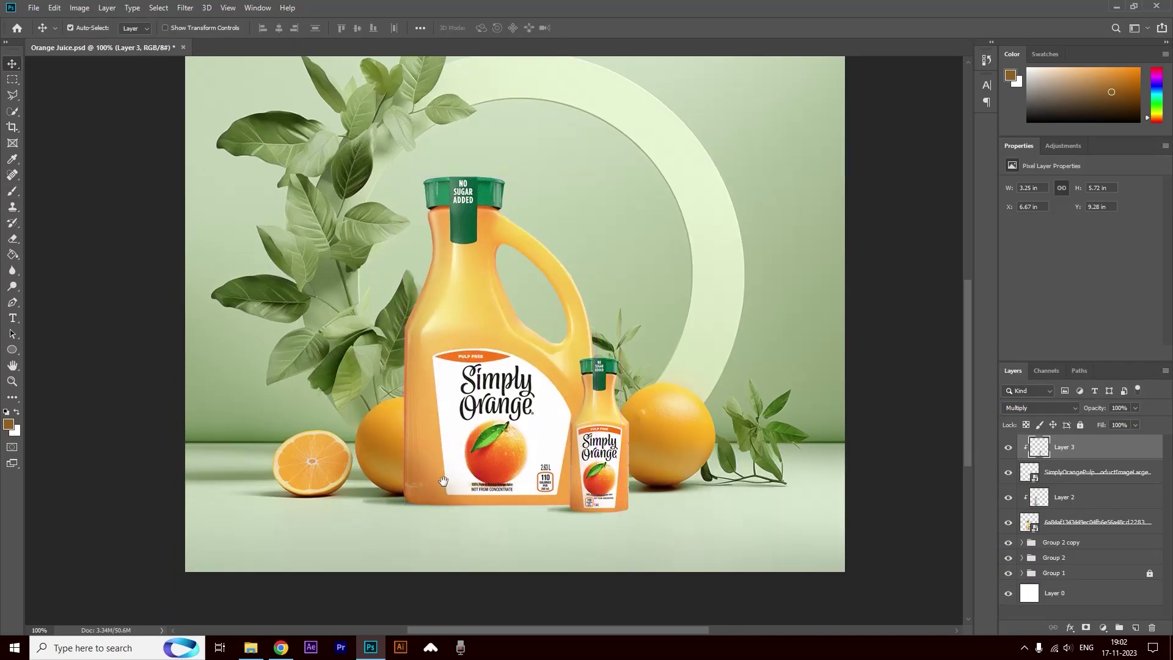
pyautogui.click(1026, 496)
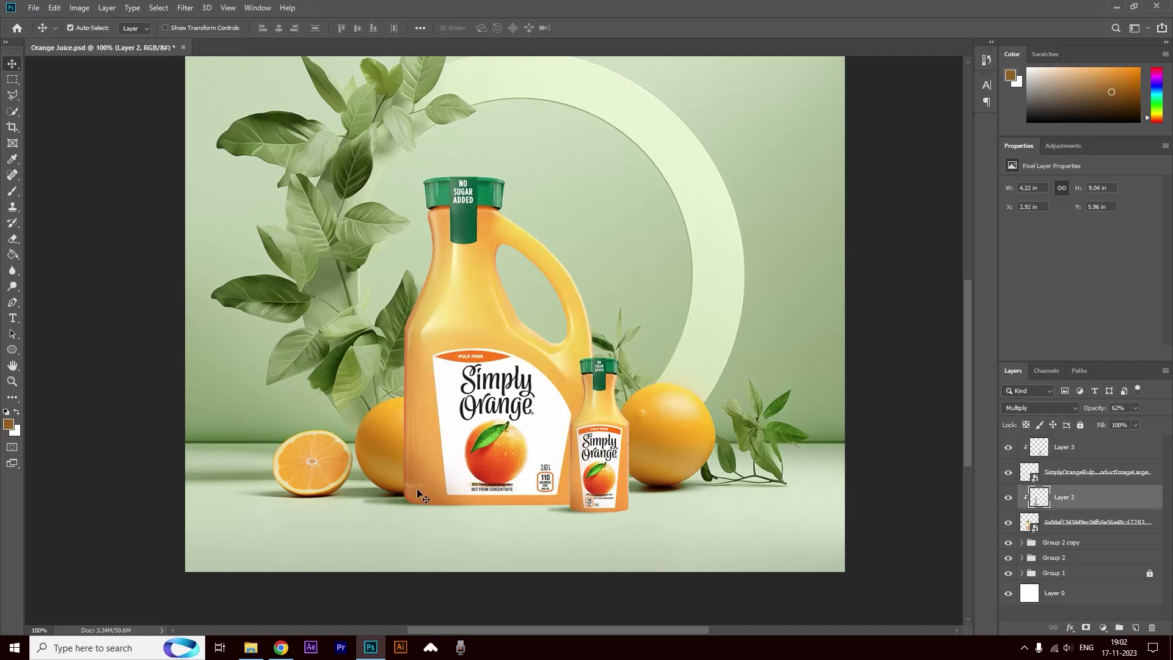
pyautogui.press('b')
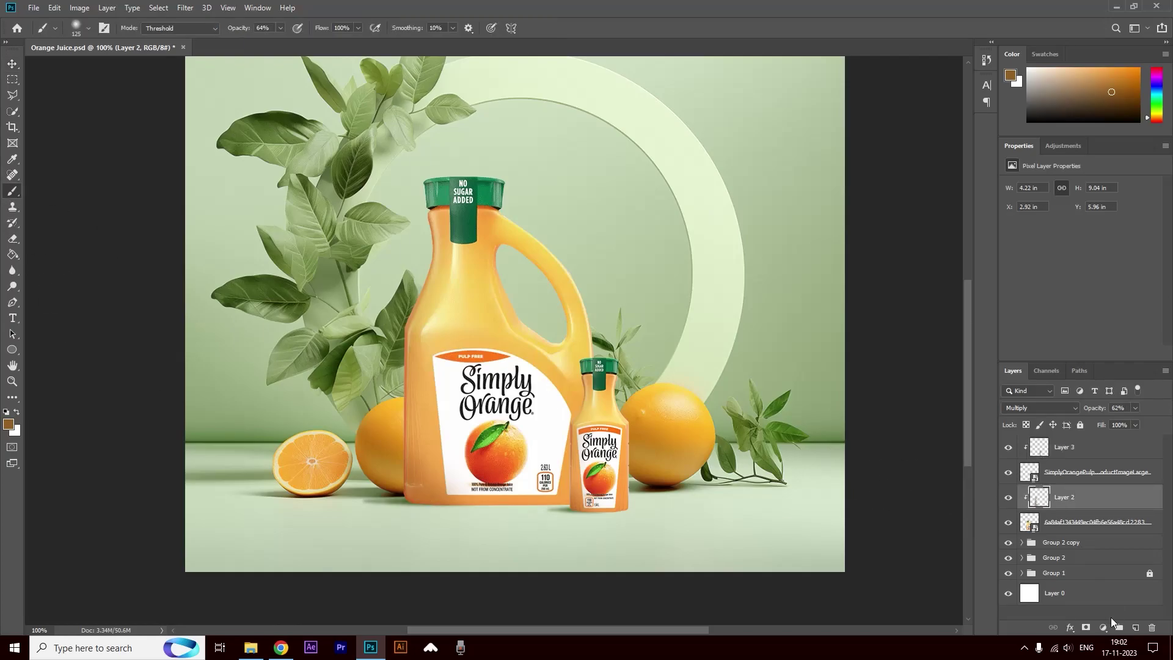
pyautogui.click(1085, 630)
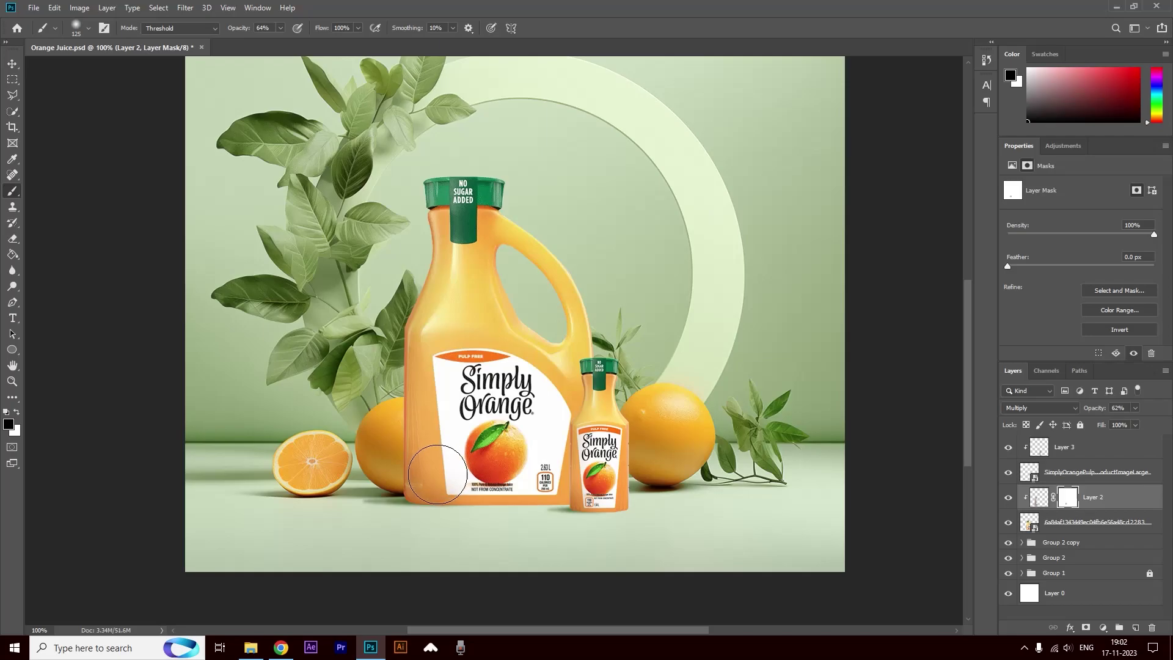
pyautogui.press('v')
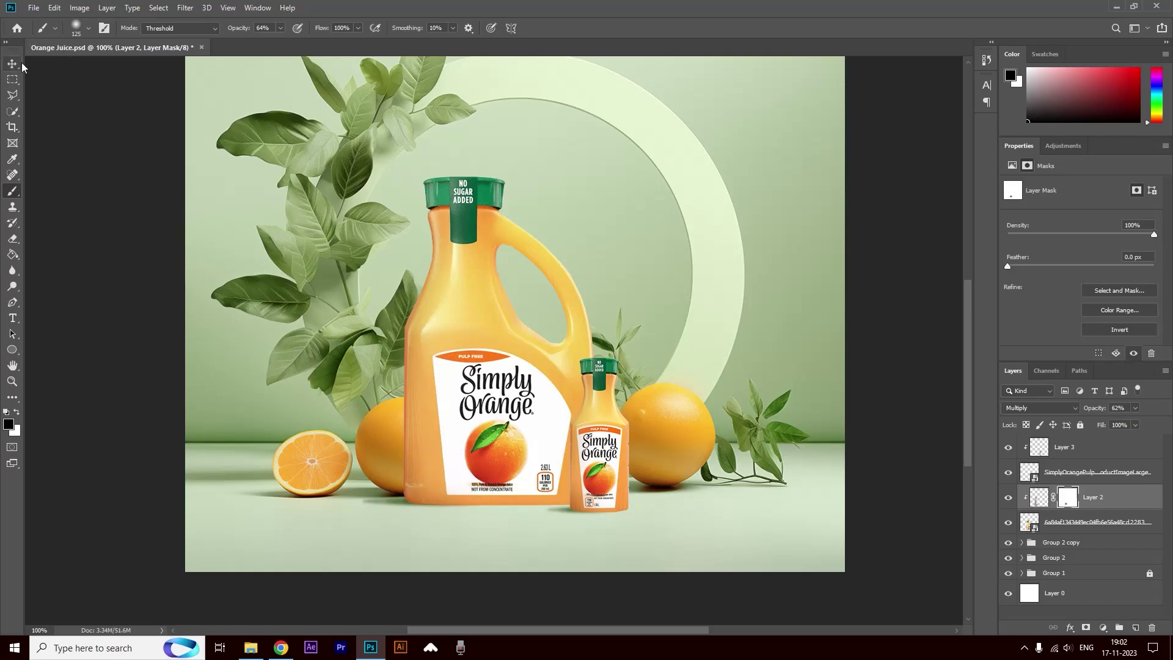
pyautogui.keyDown('ctrl'); pyautogui.keyDown('alt'); pyautogui.click(523, 428); pyautogui.keyUp('alt'); pyautogui.keyUp('ctrl')
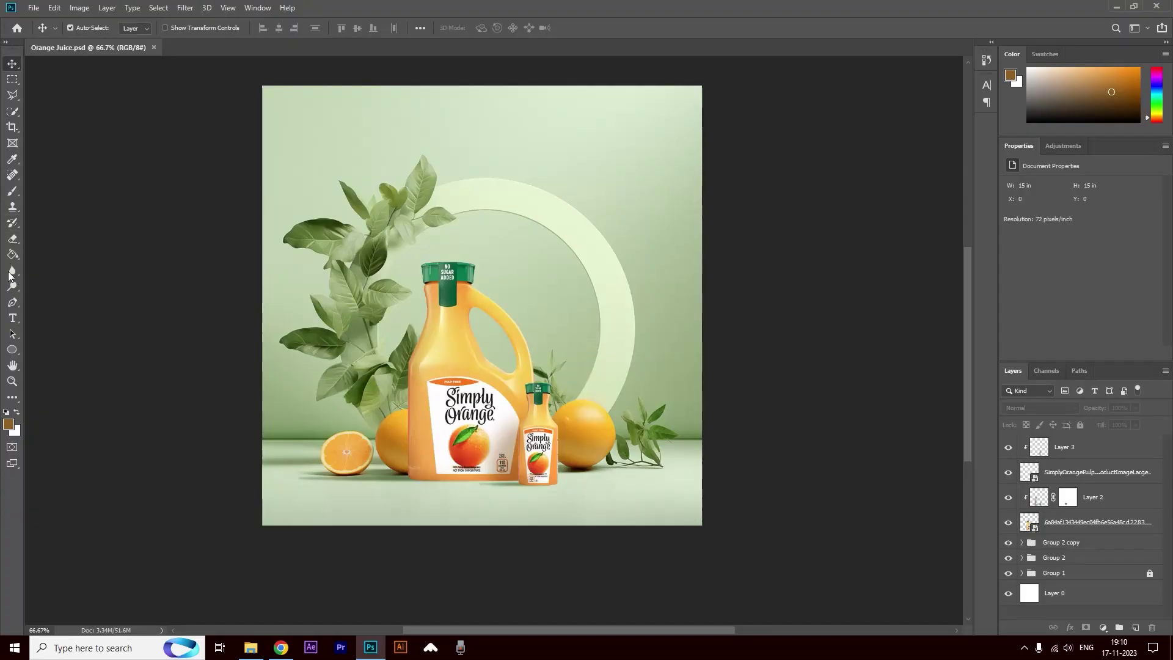
# Add the headline text "Citrus Joy Awaits!" above the ring and color it white (#ffffff)
pyautogui.click(12, 318)
pyautogui.click(522, 141)
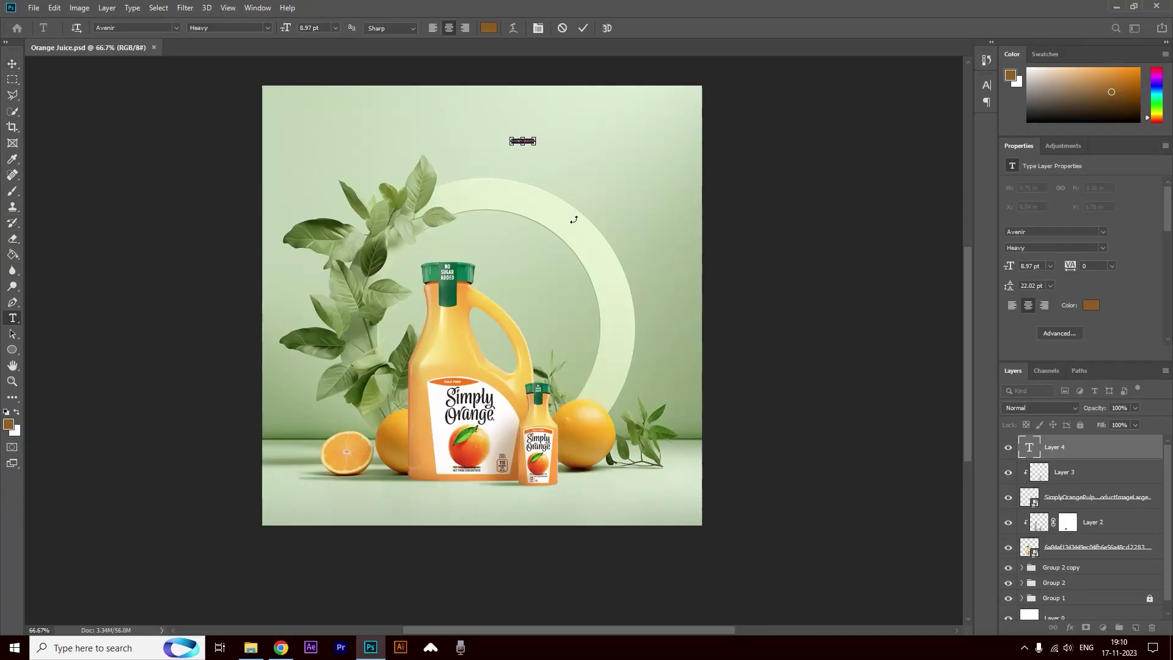
pyautogui.write('Citrus Joy Awaits!')
pyautogui.hotkey('ctrl', 'a')
pyautogui.click(489, 28)
pyautogui.moveTo(428, 440); pyautogui.dragTo(375, 394)
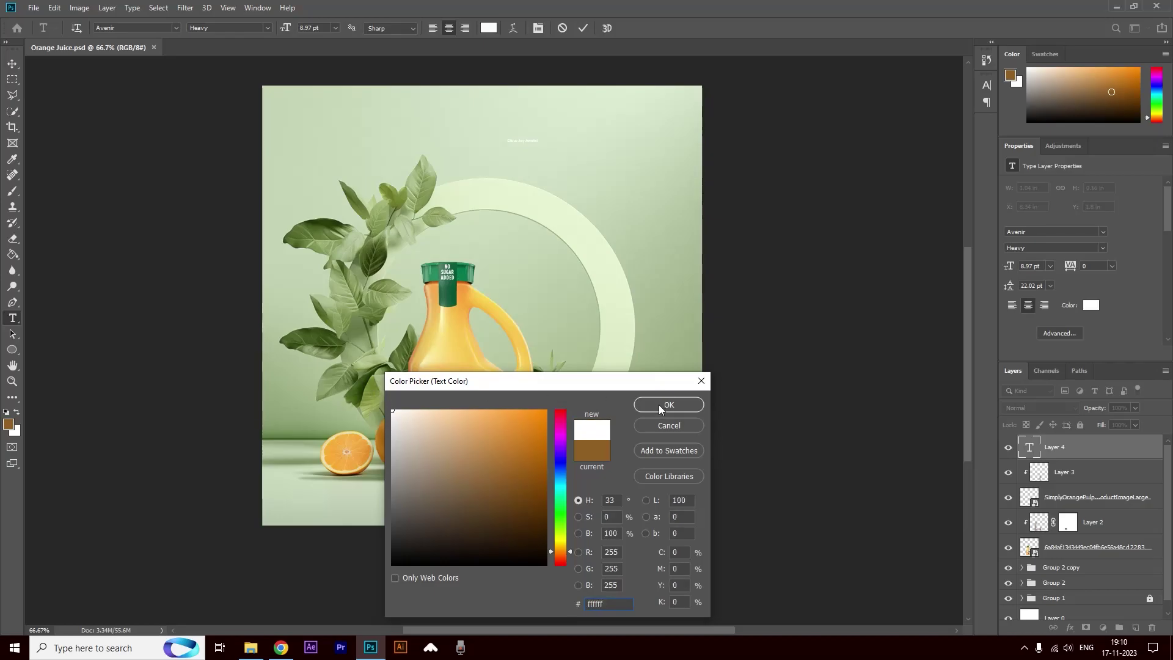
pyautogui.click(669, 404)
# Format the headline in the Minal font at 72.97 pt with All Caps
pyautogui.moveTo(285, 28); pyautogui.dragTo(317, 30)
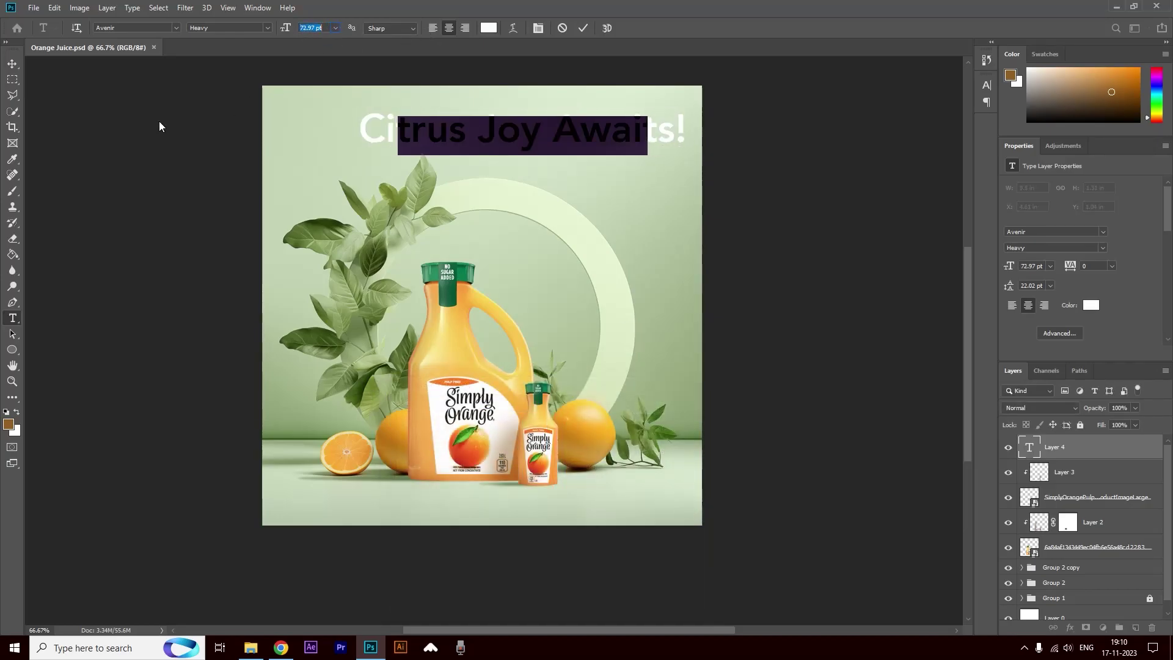
pyautogui.click(125, 25)
pyautogui.click(141, 65)
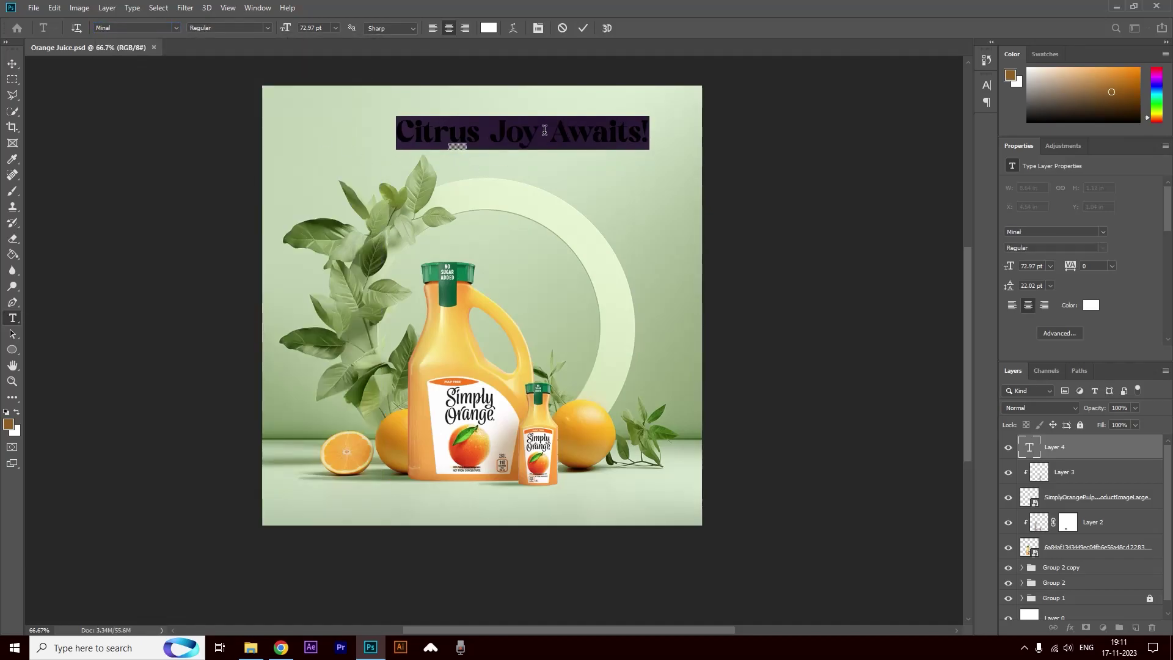
pyautogui.click(539, 28)
pyautogui.click(885, 169)
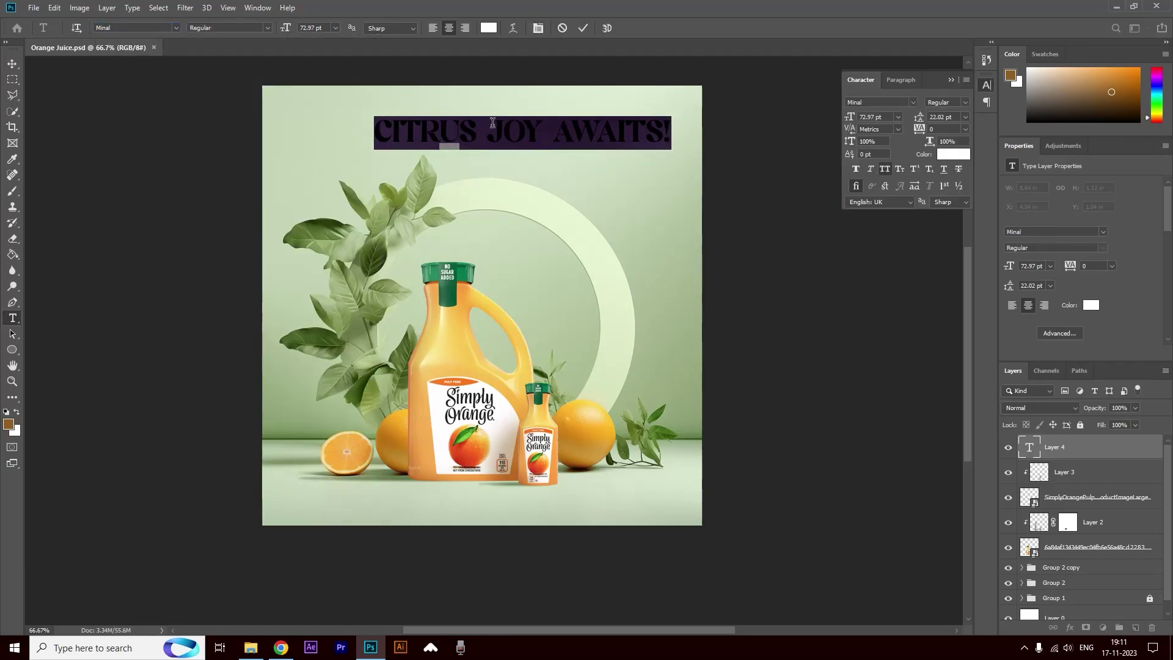
# Break the headline into two lines after "Citrus" with 64.02 pt leading and position it above the ring
pyautogui.click(491, 135)
pyautogui.press('Return')
pyautogui.hotkey('ctrl', 'a')
pyautogui.moveTo(919, 117); pyautogui.dragTo(945, 111)
pyautogui.keyDown('ctrl'); pyautogui.click(422, 104); pyautogui.keyUp('ctrl')
pyautogui.moveTo(565, 169); pyautogui.dragTo(561, 148)
# Warp the headline with the Arc style at a 40.1% bend
pyautogui.hotkey('ctrl', 't')
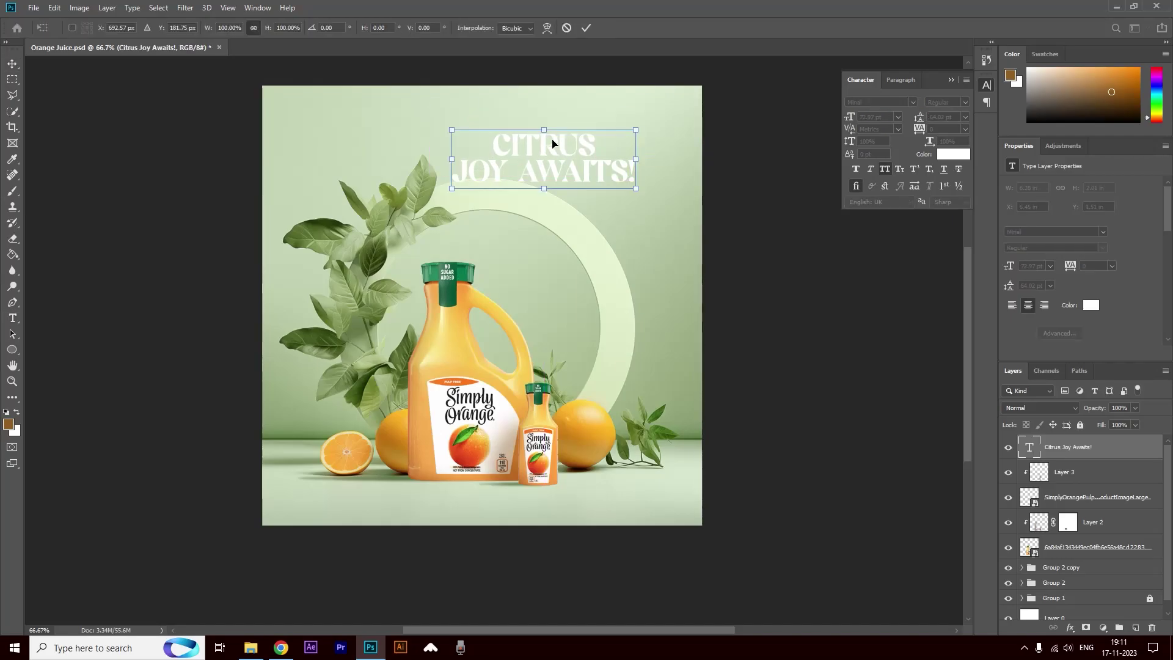
pyautogui.click(548, 28)
pyautogui.click(152, 25)
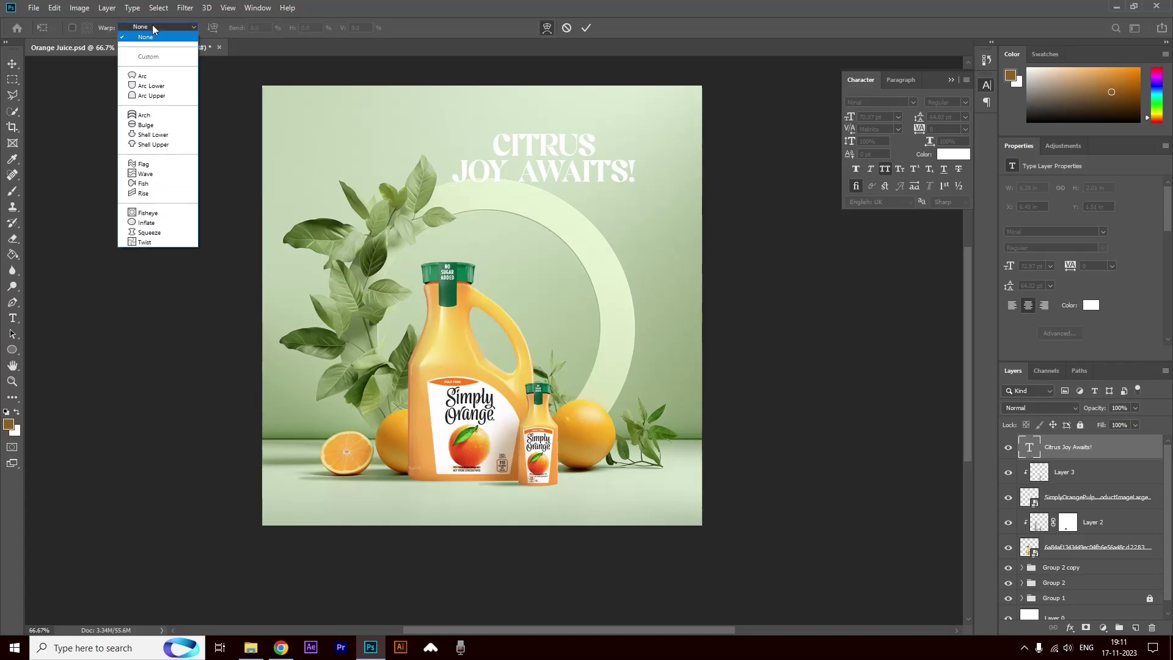
pyautogui.click(145, 76)
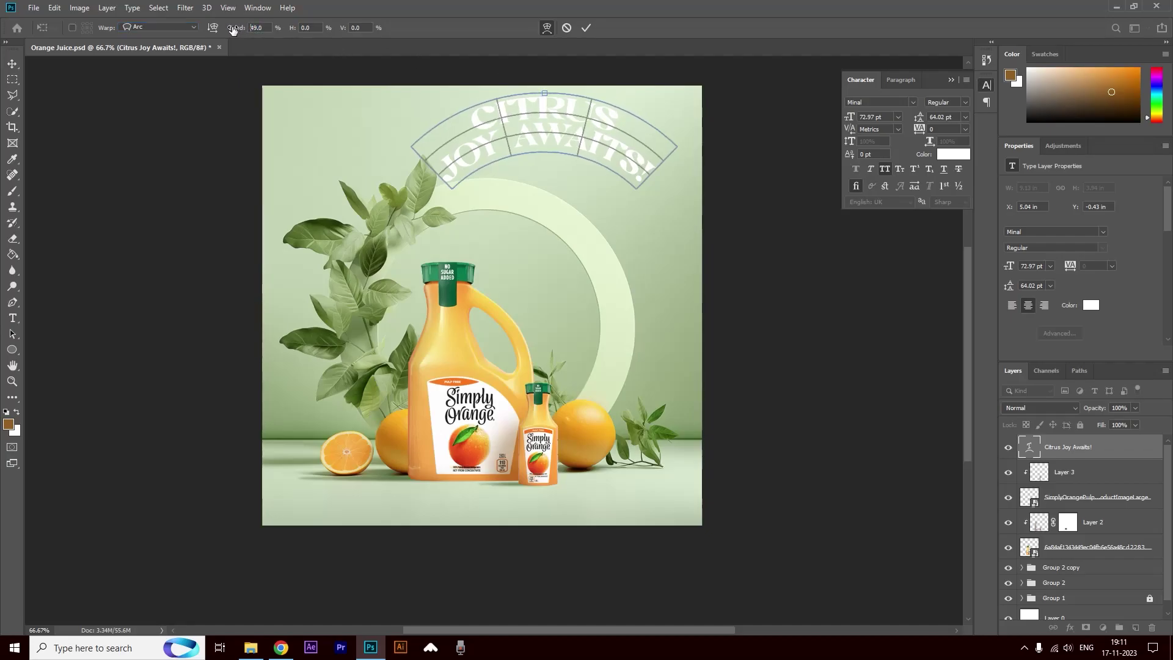
pyautogui.moveTo(242, 28); pyautogui.dragTo(236, 26)
pyautogui.click(11, 63)
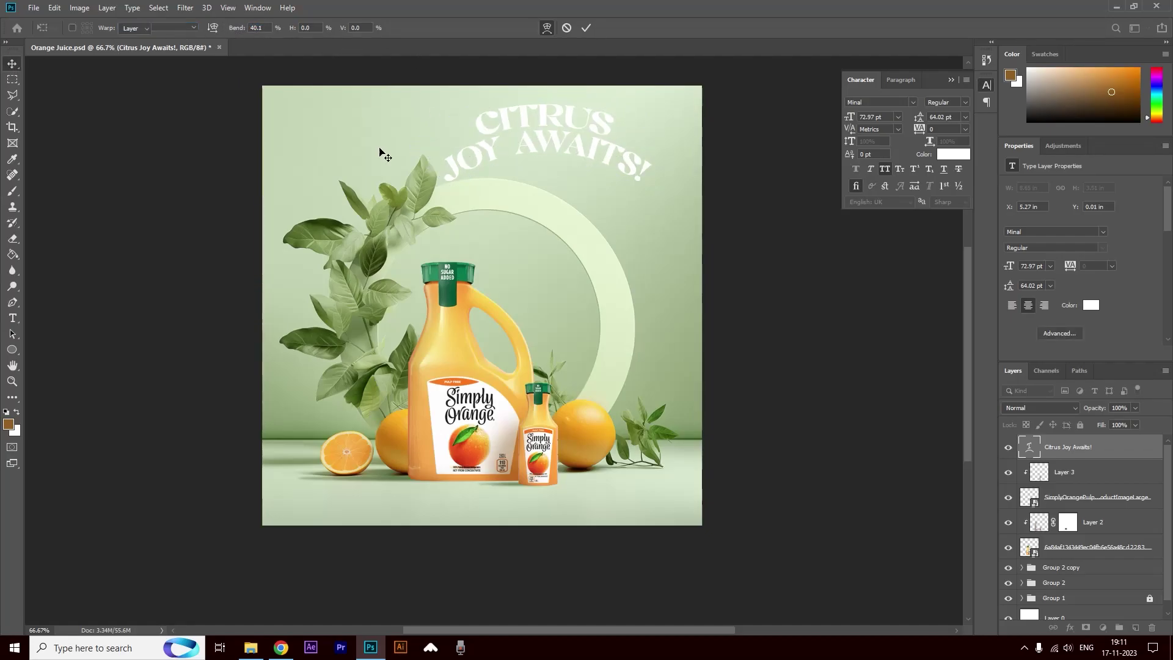
# Rotate the curved headline clockwise, enlarge it to 86.02 pt and fit it along the ring's upper right outer edge
pyautogui.moveTo(581, 146); pyautogui.dragTo(569, 181)
pyautogui.hotkey('ctrl', 't')
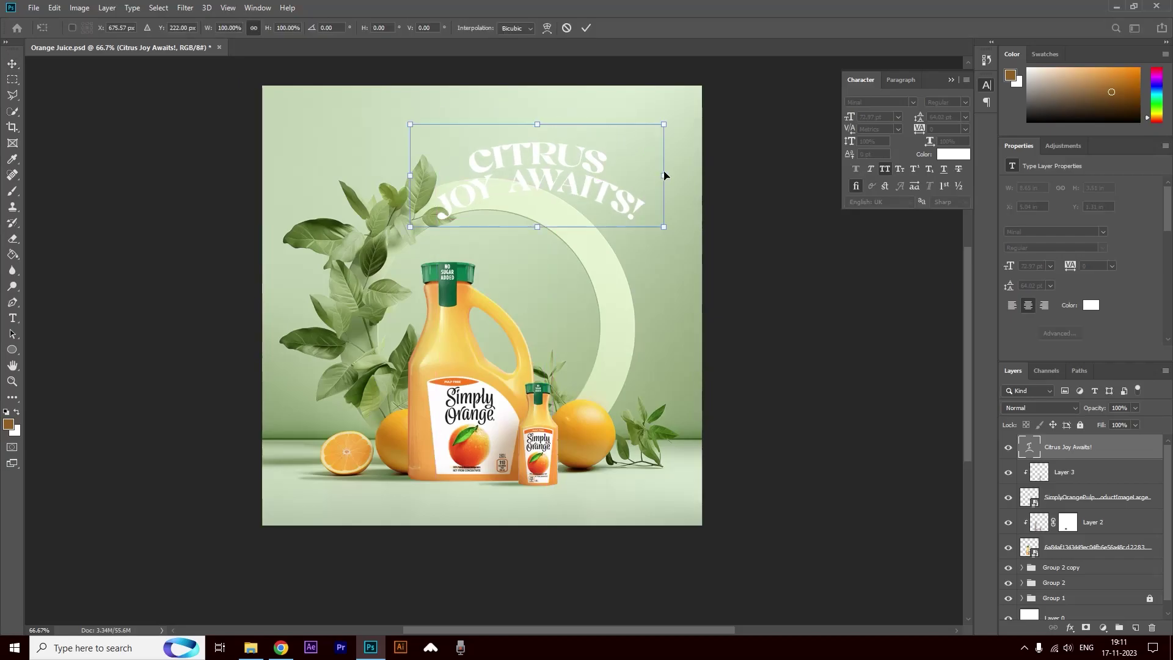
pyautogui.moveTo(678, 178); pyautogui.dragTo(688, 209)
pyautogui.moveTo(569, 190); pyautogui.dragTo(612, 193)
pyautogui.moveTo(720, 221); pyautogui.dragTo(751, 207)
pyautogui.moveTo(659, 242); pyautogui.dragTo(639, 237)
pyautogui.moveTo(732, 210)
pyautogui.mouseDown()
pyautogui.moveTo(754, 210)
pyautogui.moveTo(746, 218)
pyautogui.mouseUp()
pyautogui.press('Return')
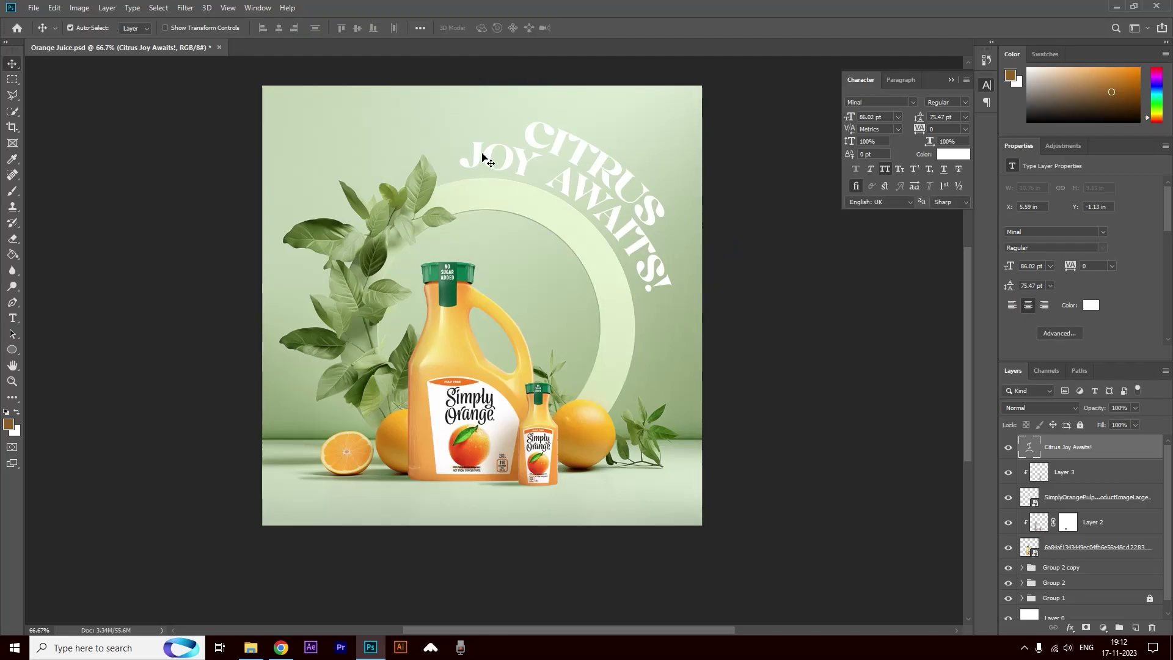
# Increase the headline's Arc warp bend to 50.1%
pyautogui.hotkey('ctrl', 't')
pyautogui.click(547, 28)
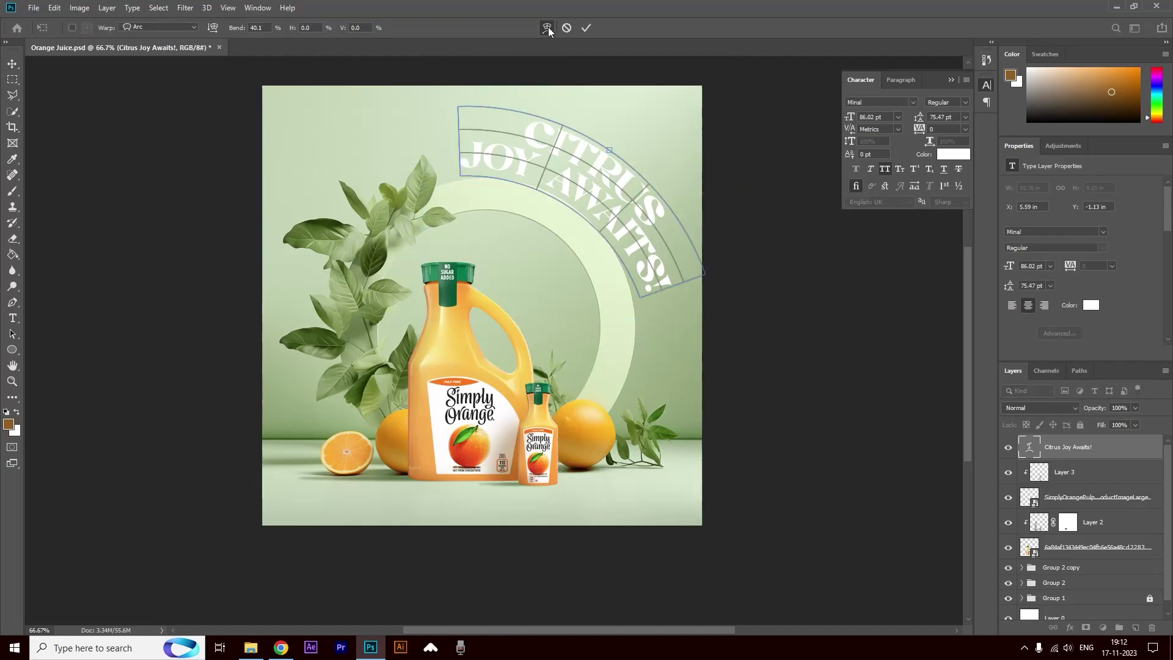
pyautogui.moveTo(241, 31); pyautogui.dragTo(270, 25)
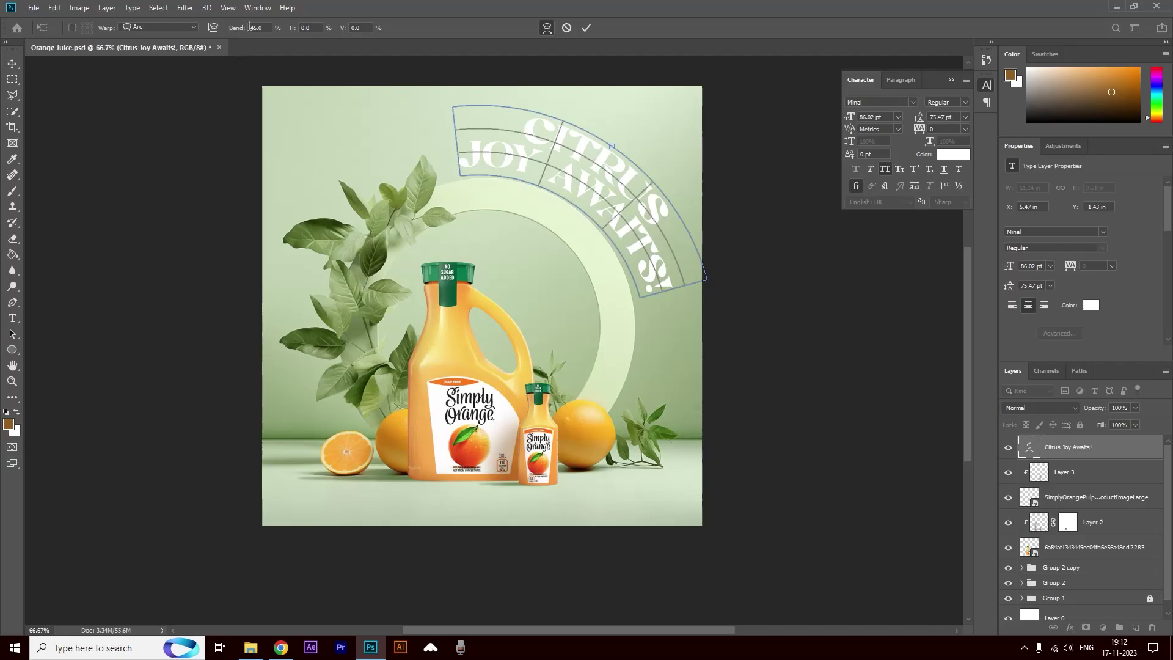
pyautogui.moveTo(239, 31); pyautogui.dragTo(268, 17)
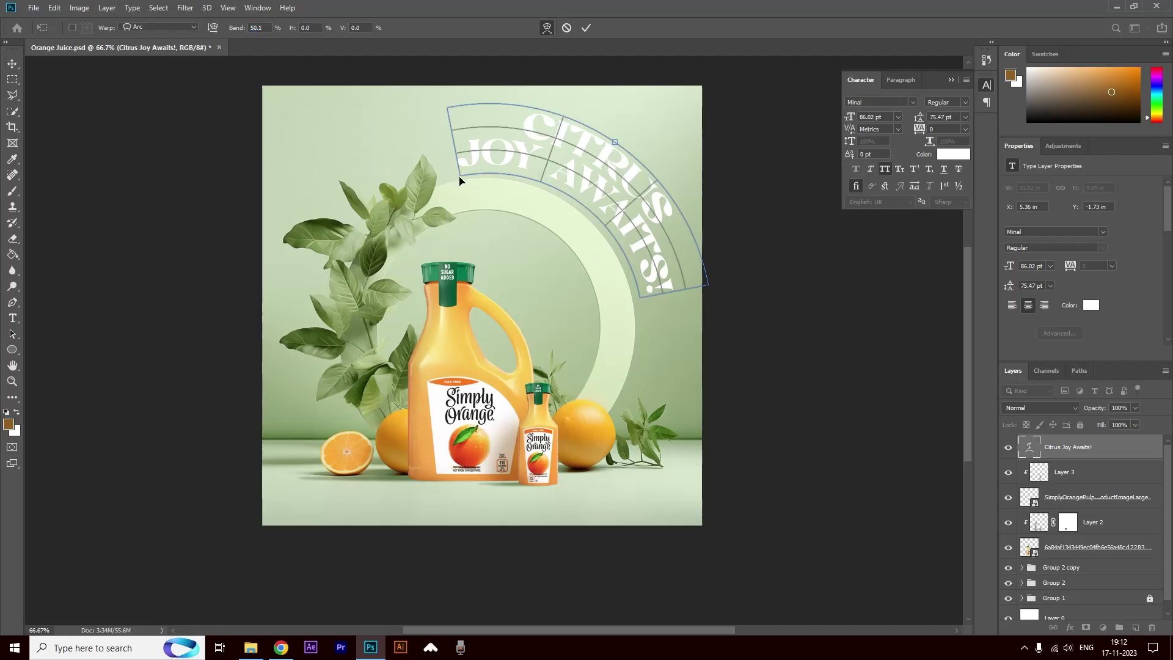
pyautogui.click(13, 63)
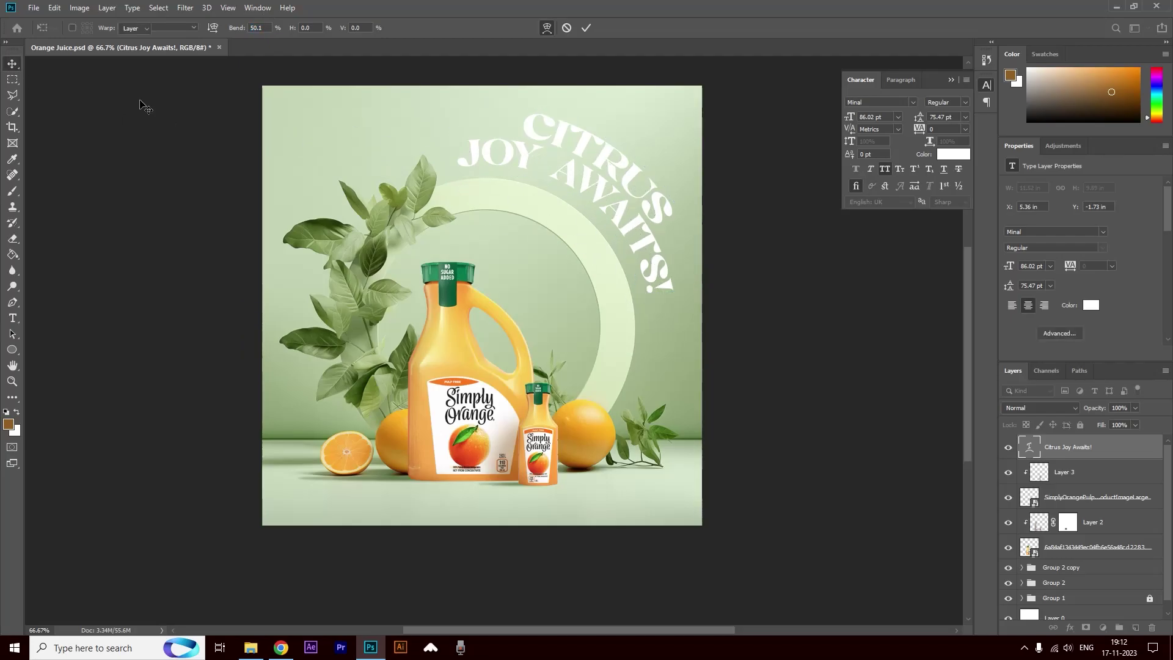
# Move the curved headline down and nudge it left and up to follow the ring's outer edge
pyautogui.moveTo(620, 209); pyautogui.dragTo(622, 226)
pyautogui.press('Left')
pyautogui.press('Left')
pyautogui.press('Left')
pyautogui.press('Left')
pyautogui.press('Left')
pyautogui.press('Left')
pyautogui.press('Left')
pyautogui.press('Left')
pyautogui.press('Up')
pyautogui.press('Up')
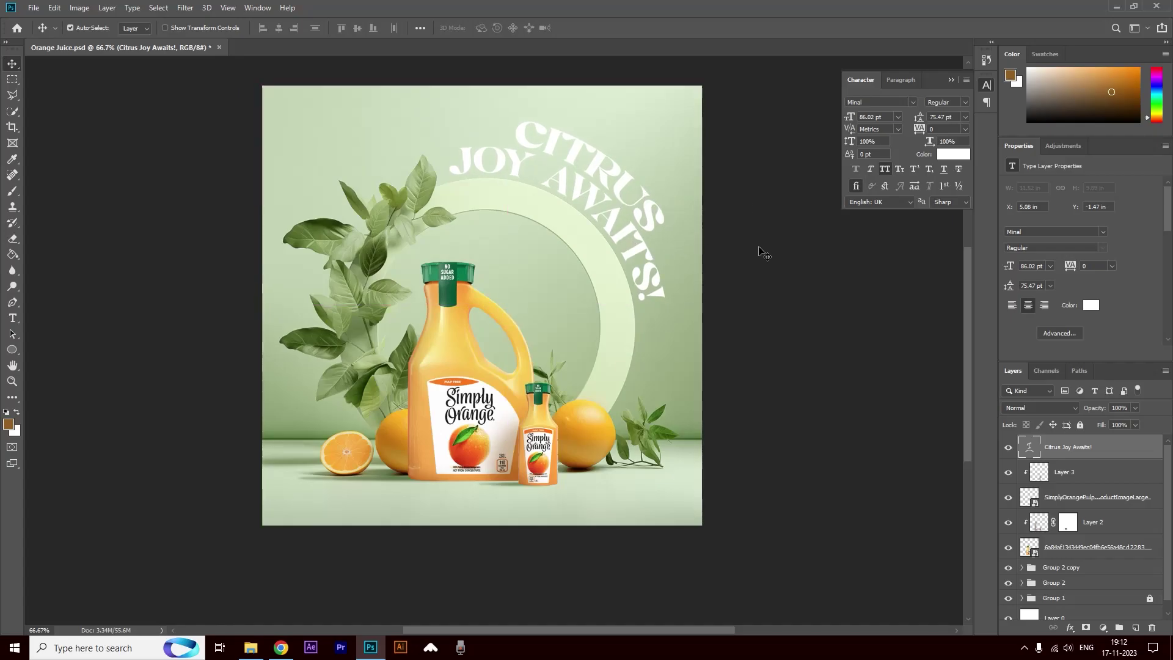
# Remove the word "Citrus" from the curved headline and paste it into a separate text layer above it
pyautogui.press('t')
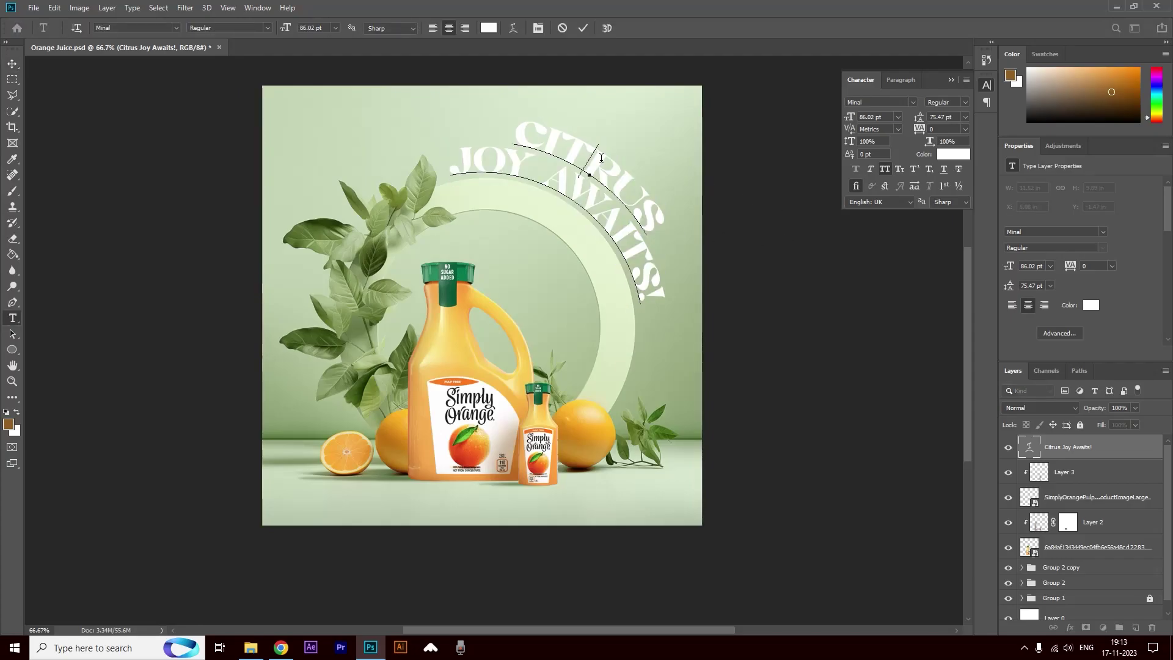
pyautogui.doubleClick(601, 158)
pyautogui.hotkey('ctrl', 'c')
pyautogui.press('BackSpace')
pyautogui.click(12, 64)
pyautogui.click(14, 318)
pyautogui.click(625, 125)
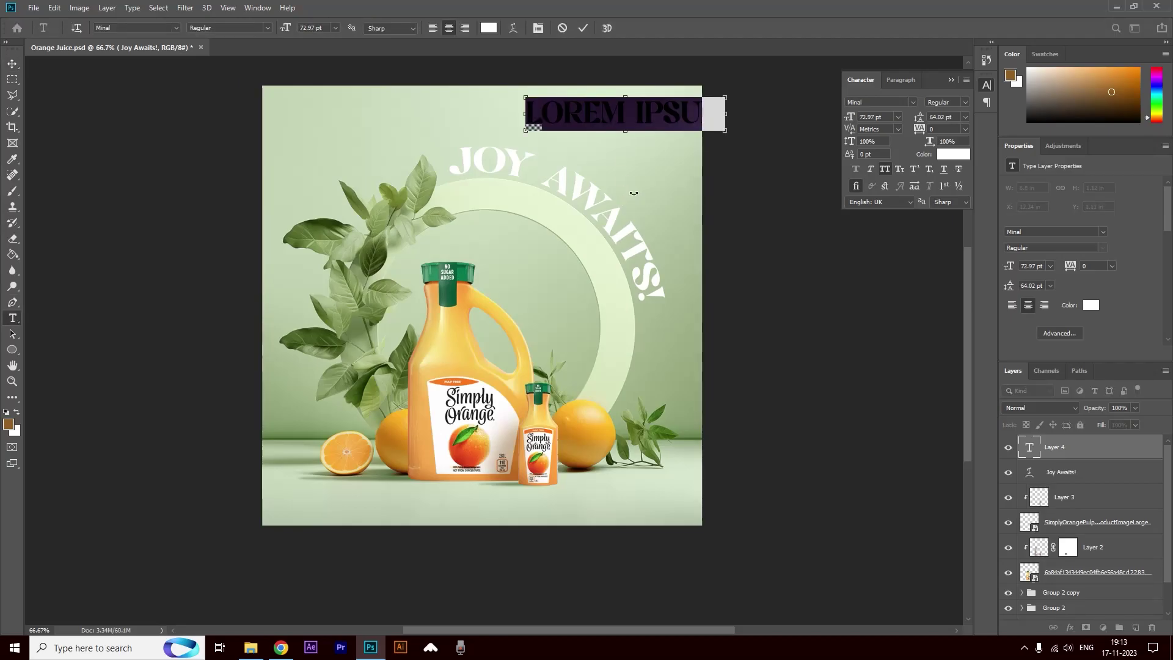
pyautogui.hotkey('ctrl', 'v')
pyautogui.hotkey('ctrl', 'Return')
# Move the "Citrus" text above "AWAITS!" and rotate it clockwise to follow the ring's slope
pyautogui.moveTo(642, 111); pyautogui.dragTo(659, 157)
pyautogui.hotkey('ctrl', 't')
pyautogui.moveTo(668, 191)
pyautogui.mouseDown()
pyautogui.moveTo(686, 173)
pyautogui.moveTo(671, 189)
pyautogui.mouseUp()
pyautogui.press('Return')
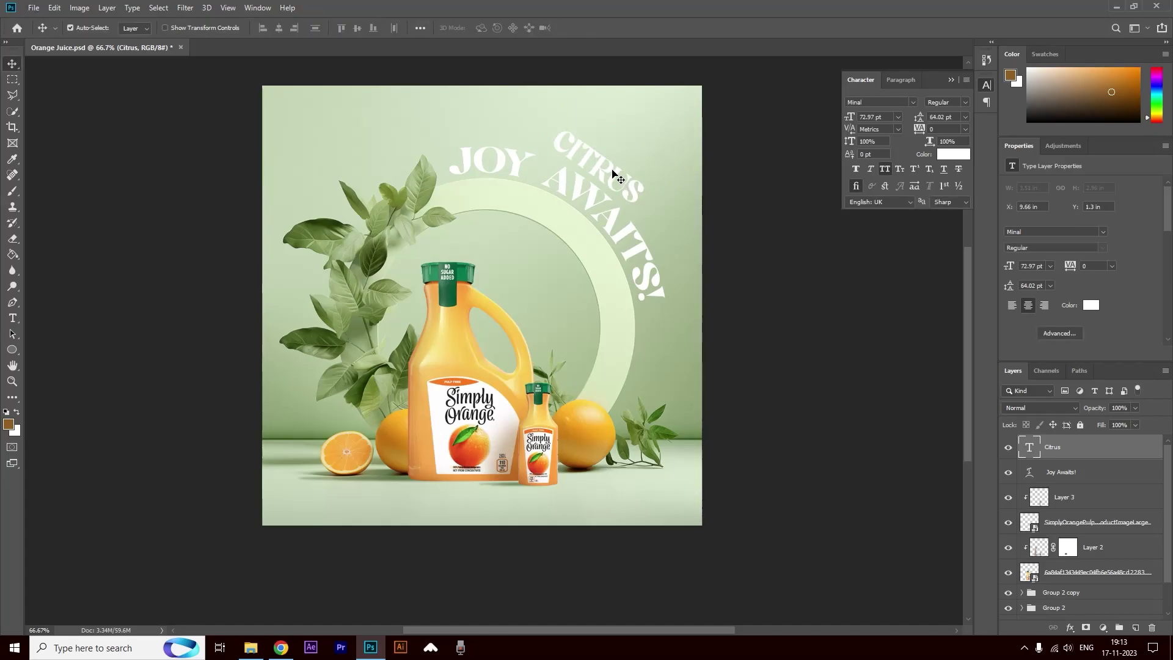
# Check the Bellamy Stevenson font file in the Orange folder in File Explorer and apply that font to "Citrus" in Photoshop
pyautogui.hotkey('alt', 'Tab')
pyautogui.click(200, 100)
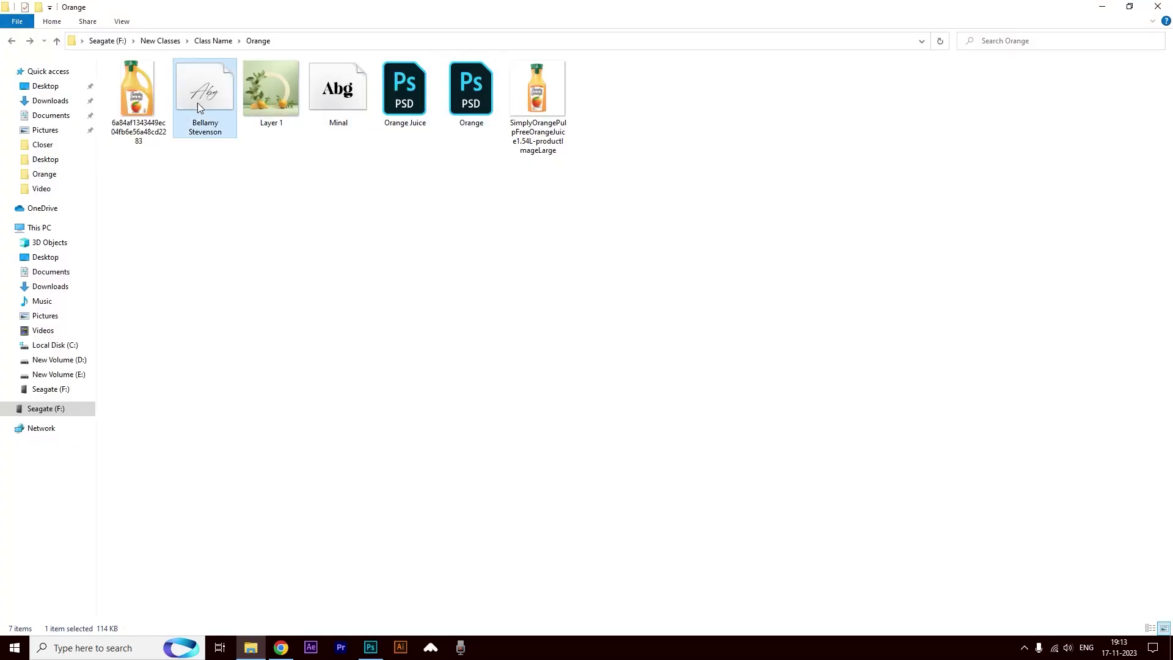
pyautogui.hotkey('alt', 'Tab')
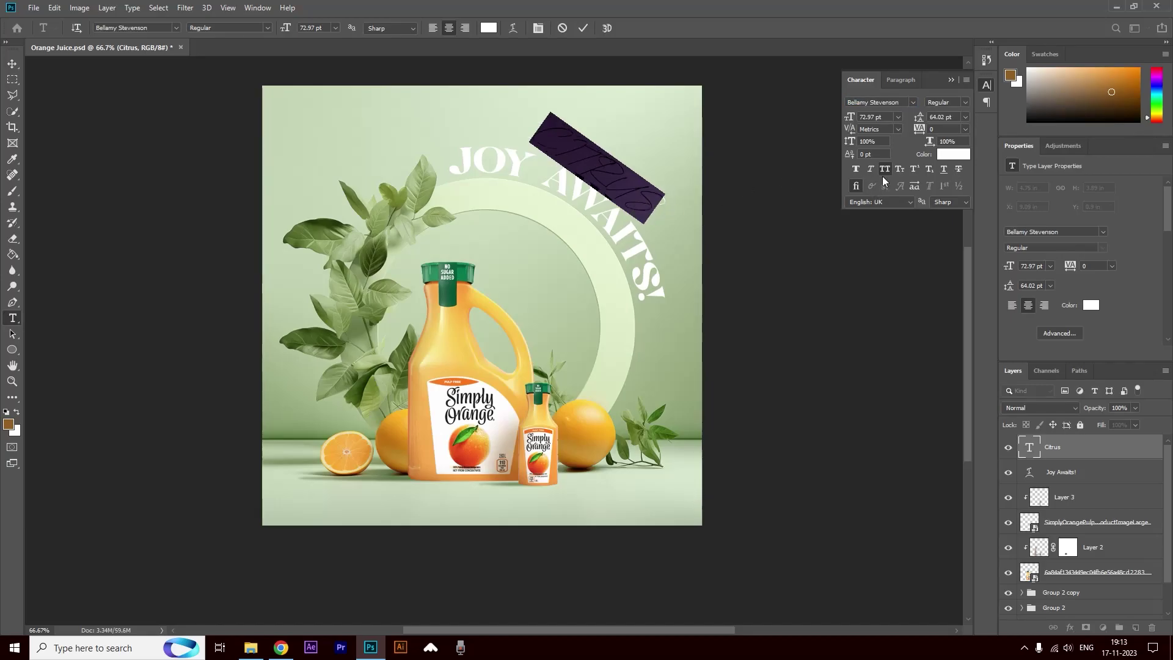
# Turn off All Caps for "Citrus", set its size to 104.97 pt and shift it closer to "AWAITS!"
pyautogui.click(884, 169)
pyautogui.moveTo(854, 117); pyautogui.dragTo(873, 116)
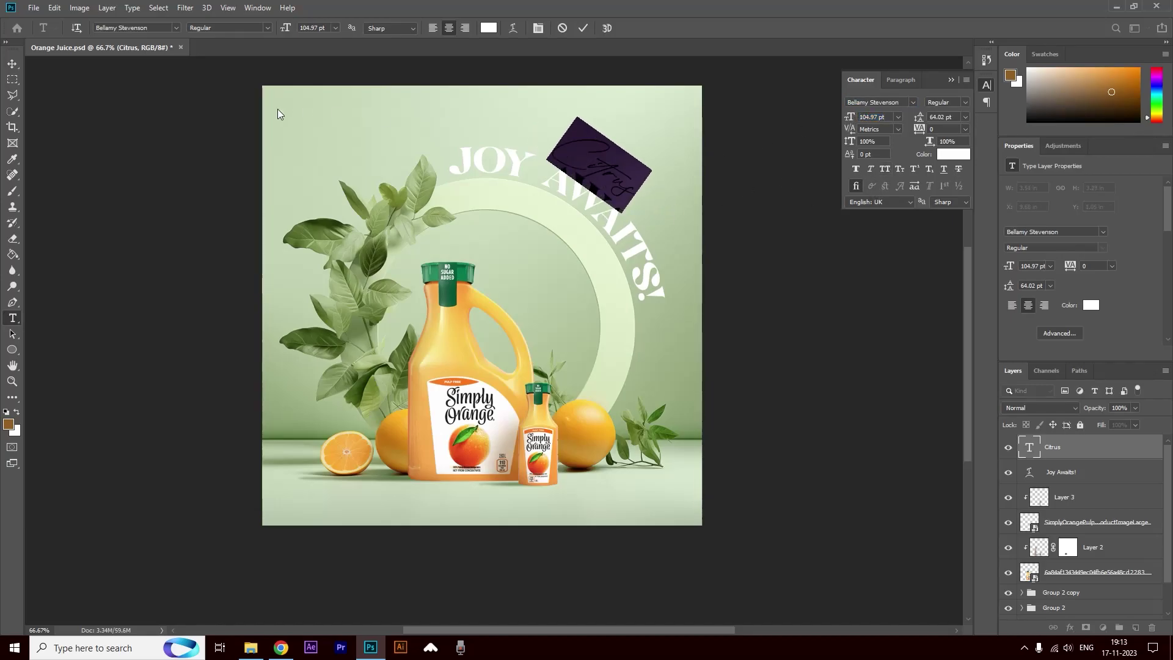
pyautogui.click(12, 63)
pyautogui.moveTo(605, 172); pyautogui.dragTo(598, 178)
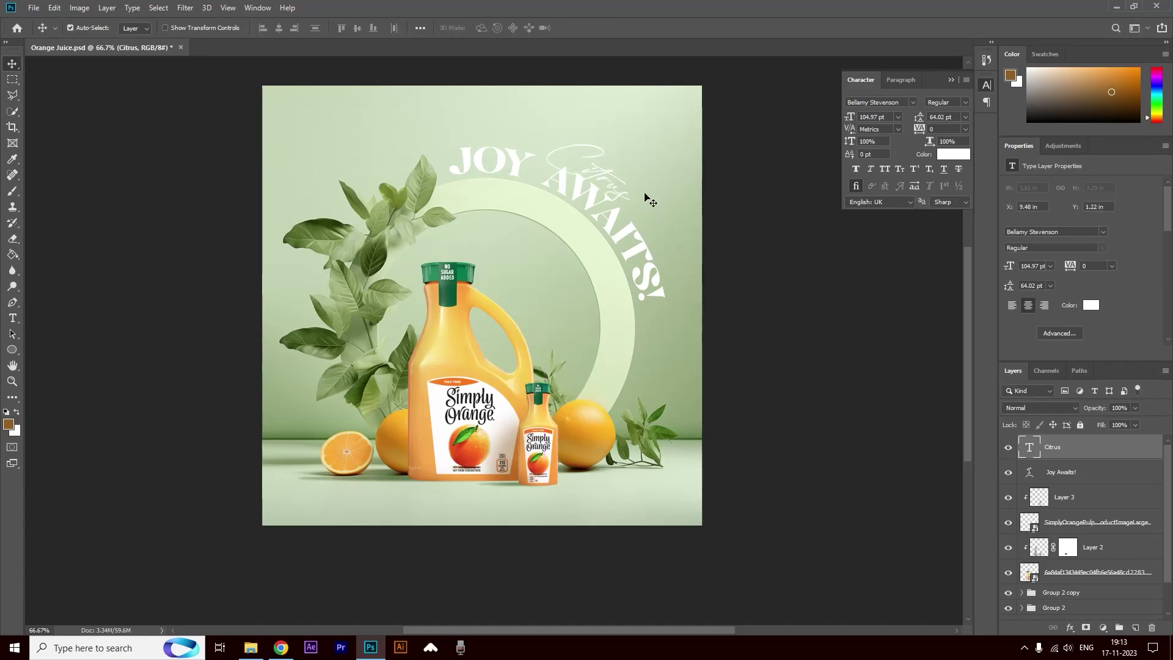
# Recolour the "Citrus" text orange, #f69f3c, by sampling the juice colour of the large bottle
pyautogui.press('t')
pyautogui.doubleClick(604, 177)
pyautogui.click(488, 27)
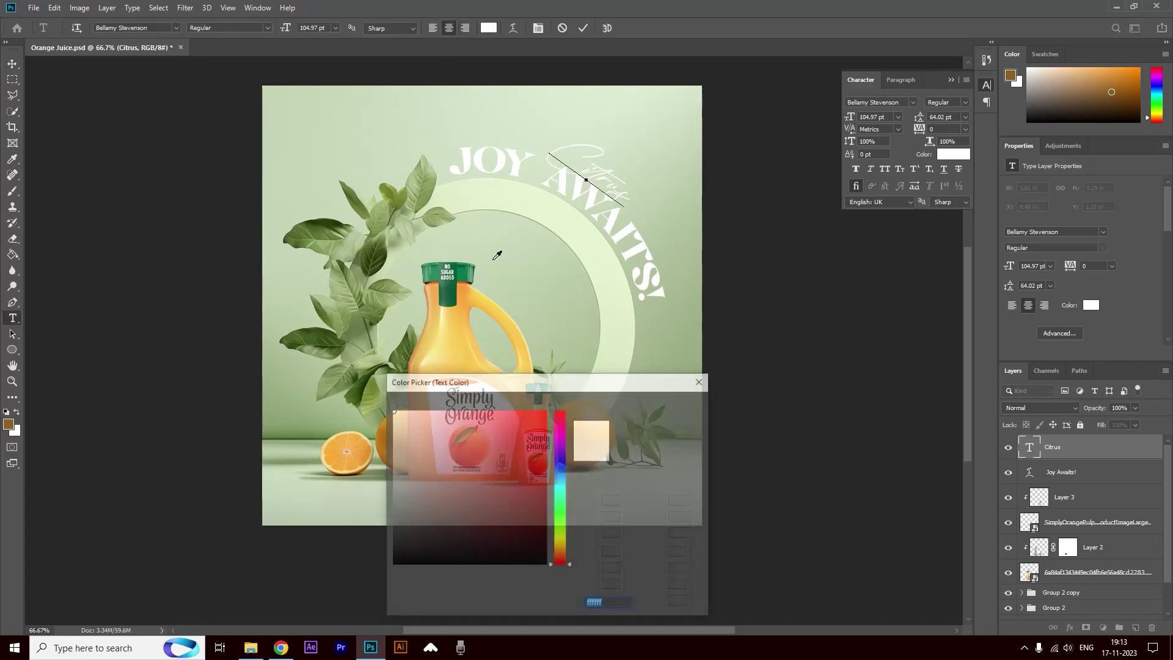
pyautogui.click(440, 338)
pyautogui.click(467, 288)
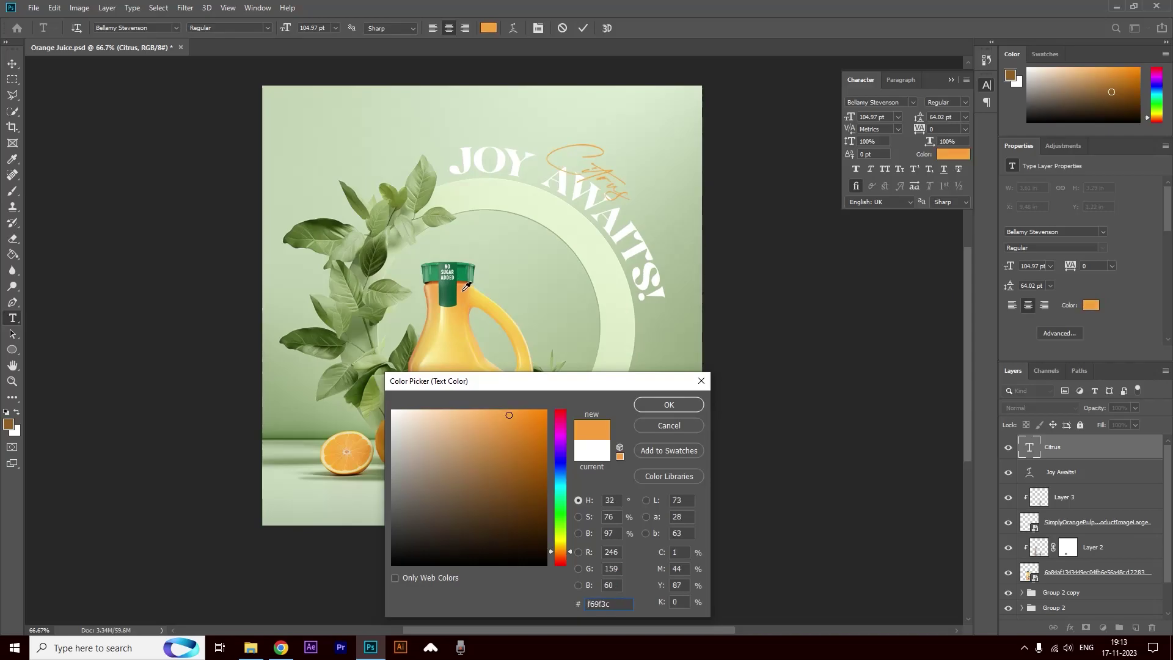
pyautogui.click(668, 405)
pyautogui.press('v')
# Rotate "Citrus" about 2° counter-clockwise and adjust its position above "AWAITS!"
pyautogui.hotkey('ctrl', 't')
pyautogui.moveTo(662, 202); pyautogui.dragTo(667, 194)
pyautogui.press('Return')
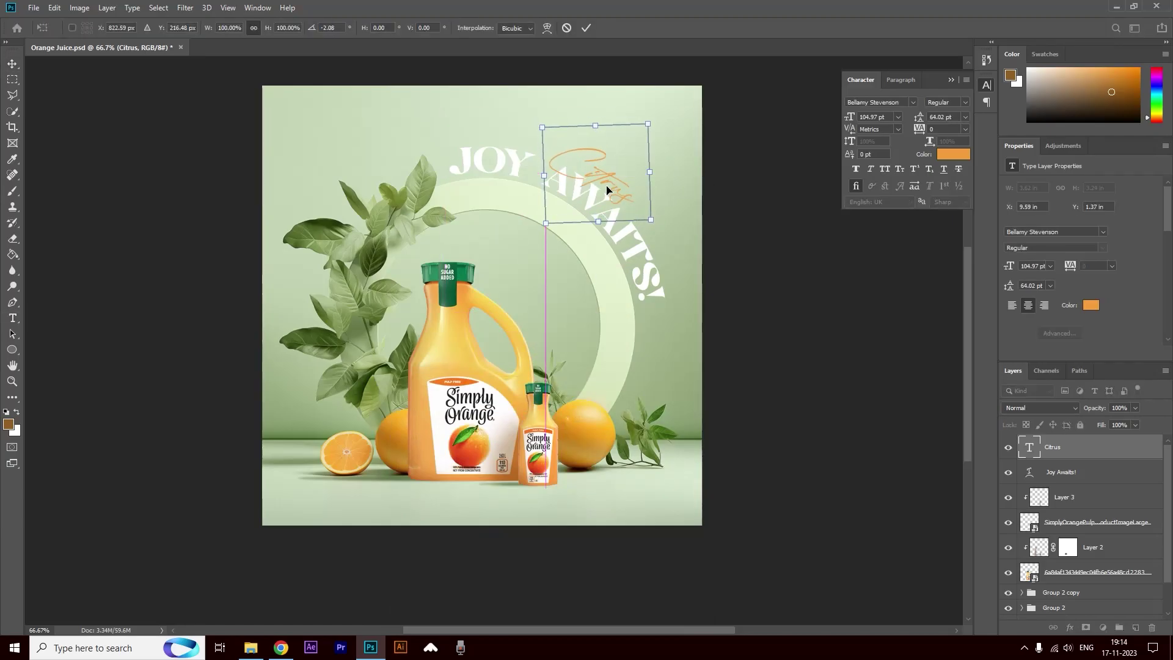
# Tighten the gap between "JOY" and "AWAITS!" in the curved headline by setting the kerning there to -200
pyautogui.click(515, 166)
pyautogui.doubleClick(515, 166)
pyautogui.click(537, 164)
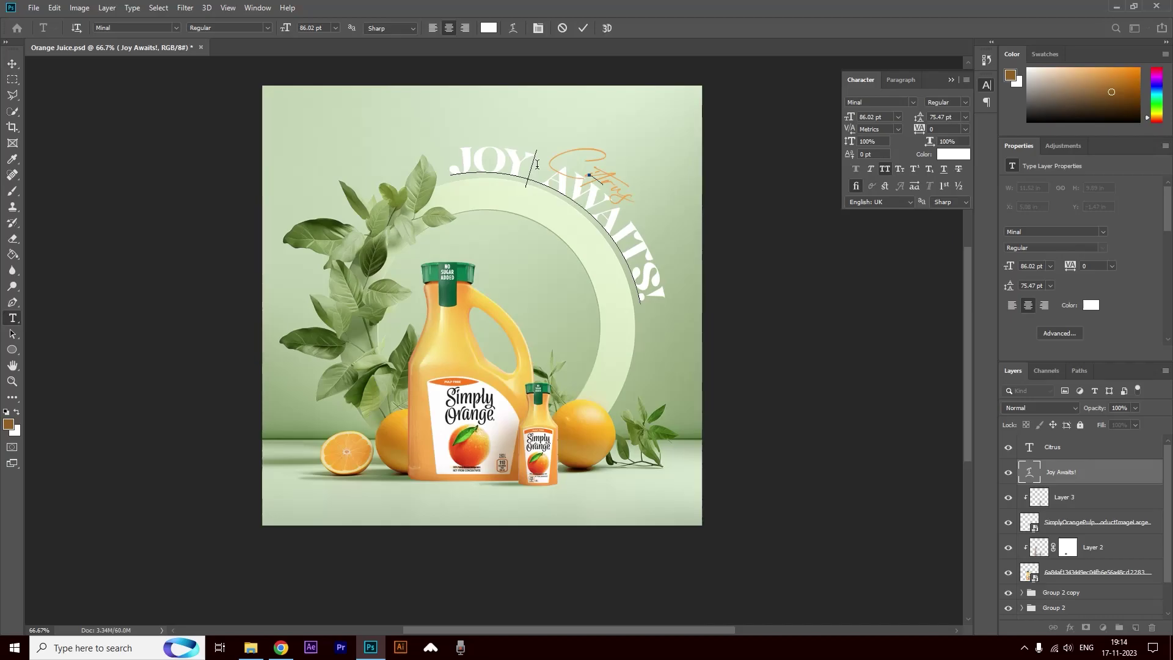
pyautogui.hotkey('alt', 'Left')
pyautogui.hotkey('alt', 'Left')
pyautogui.hotkey('alt', 'Left')
pyautogui.hotkey('alt', 'Left')
pyautogui.hotkey('alt', 'Left')
pyautogui.hotkey('alt', 'Left')
pyautogui.hotkey('alt', 'Left')
pyautogui.hotkey('alt', 'Left')
pyautogui.hotkey('alt', 'Left')
pyautogui.hotkey('alt', 'Left')
pyautogui.hotkey('alt', 'Left')
pyautogui.hotkey('alt', 'Right')
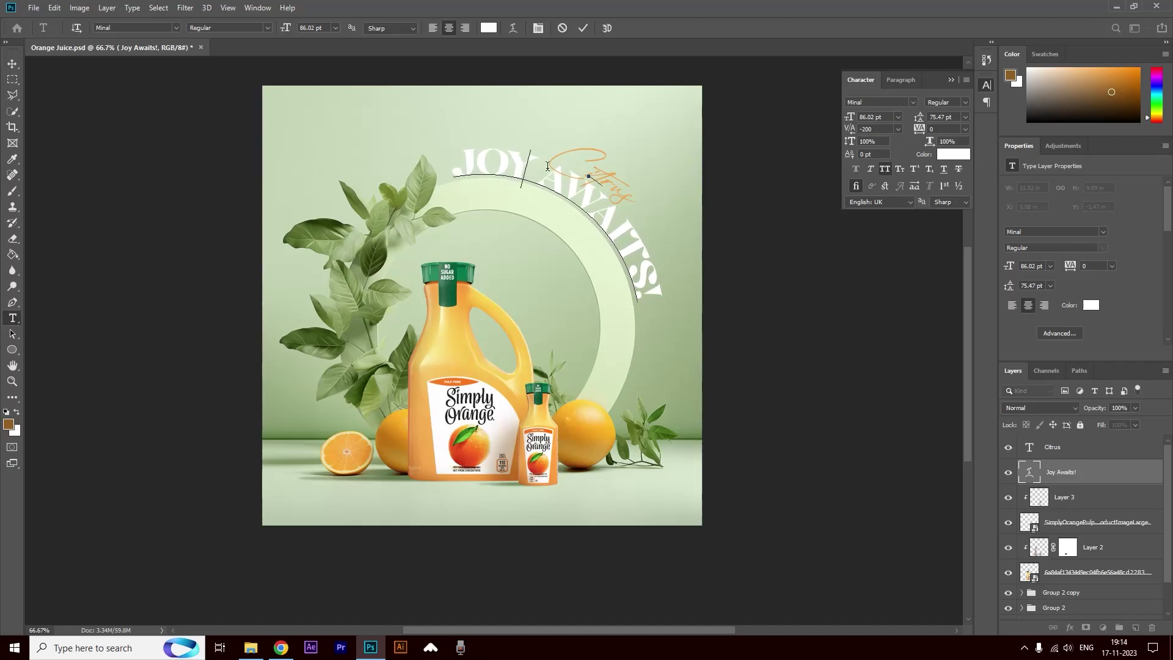
pyautogui.click(12, 64)
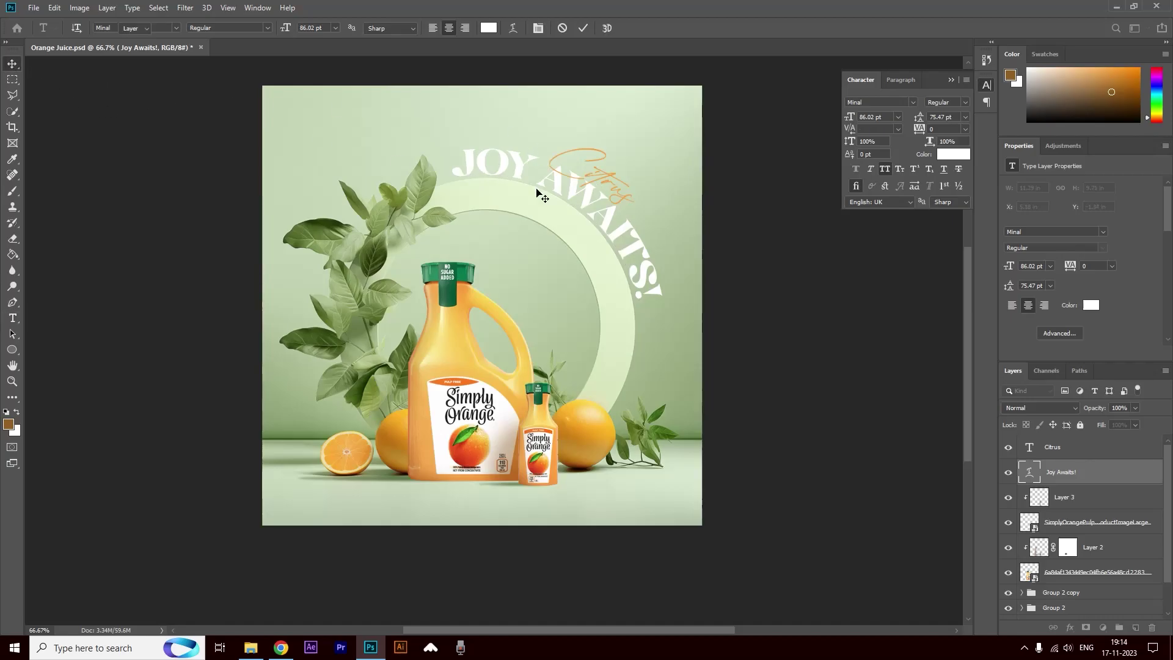
# Move "Citrus" up over the gap between "JOY" and "AWAITS!" and rotate it about 4.4° counter-clockwise
pyautogui.moveTo(601, 176); pyautogui.dragTo(577, 160)
pyautogui.press('ctrl')
pyautogui.hotkey('ctrl', 't')
pyautogui.moveTo(662, 178)
pyautogui.mouseDown()
pyautogui.moveTo(686, 157)
pyautogui.moveTo(649, 170)
pyautogui.mouseUp()
pyautogui.press('Return')
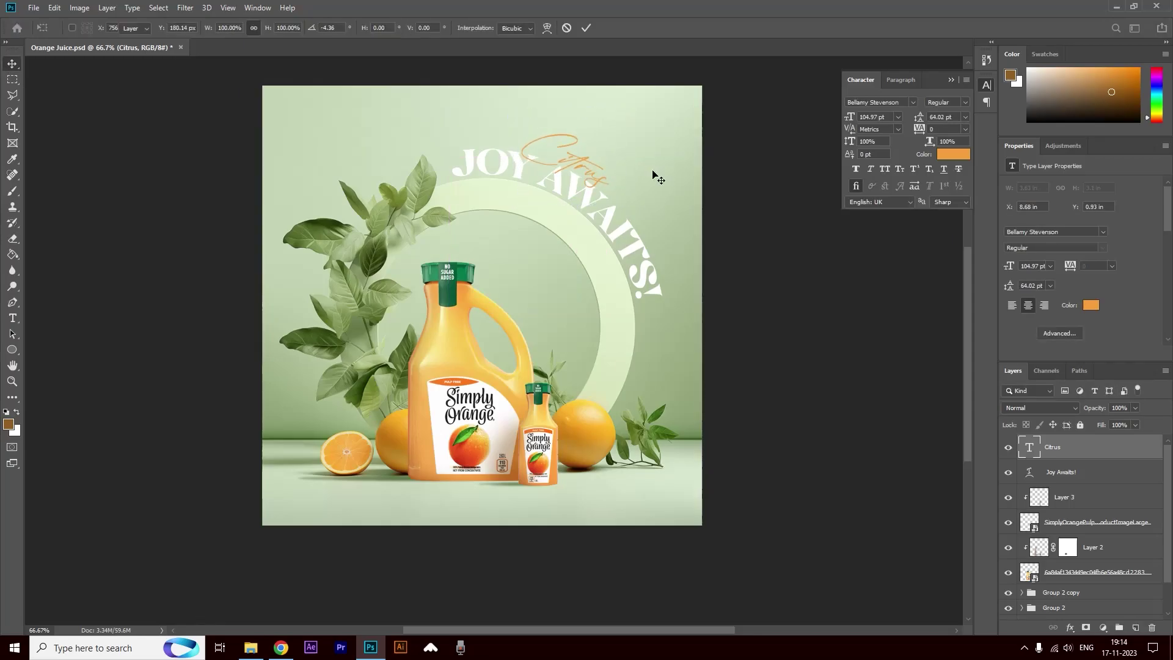
pyautogui.click(594, 230)
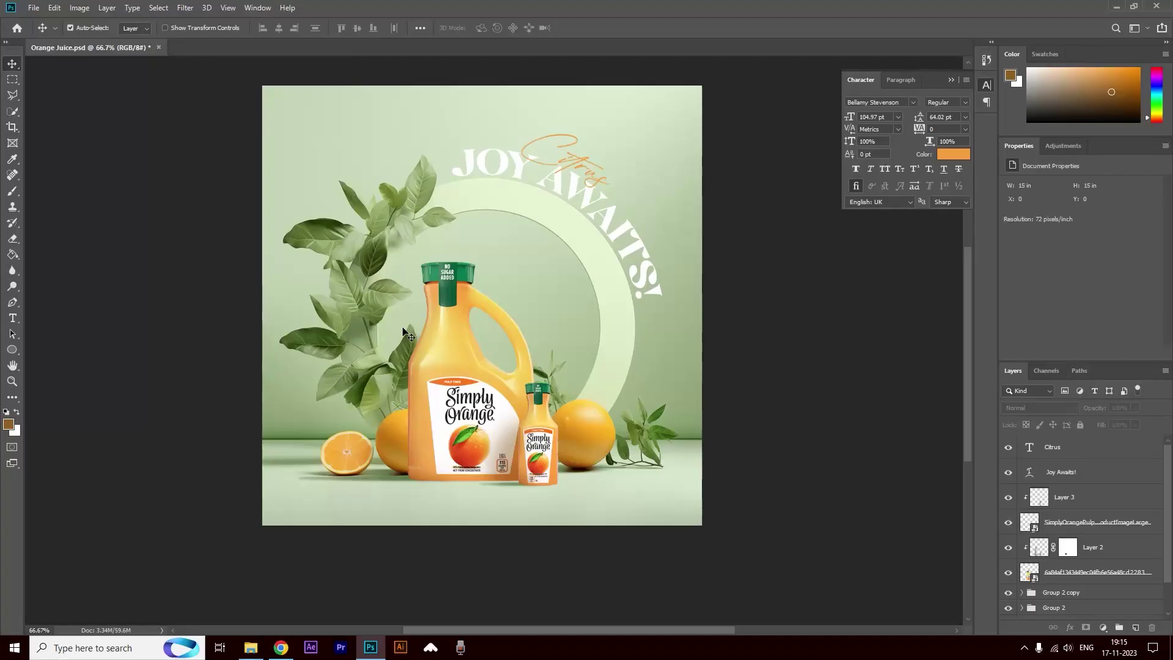
# Add a text layer near the artwork's upper edge reading "Discover the pure pleasure of citrus refreshment!"
pyautogui.click(491, 264)
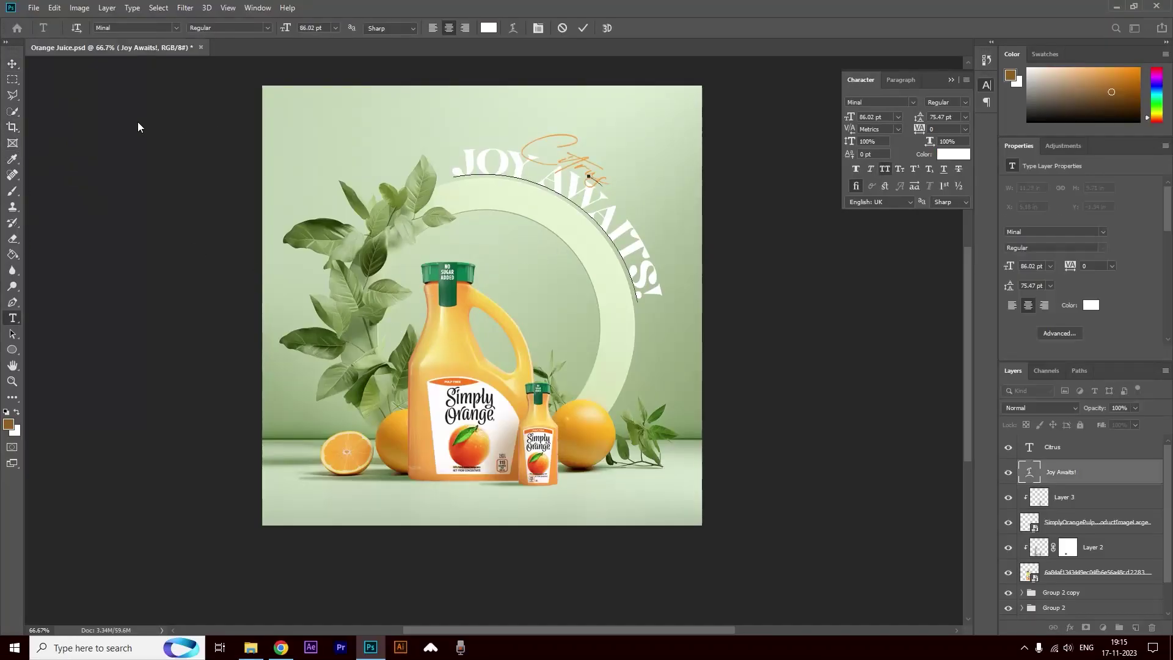
pyautogui.click(12, 65)
pyautogui.click(12, 318)
pyautogui.click(320, 117)
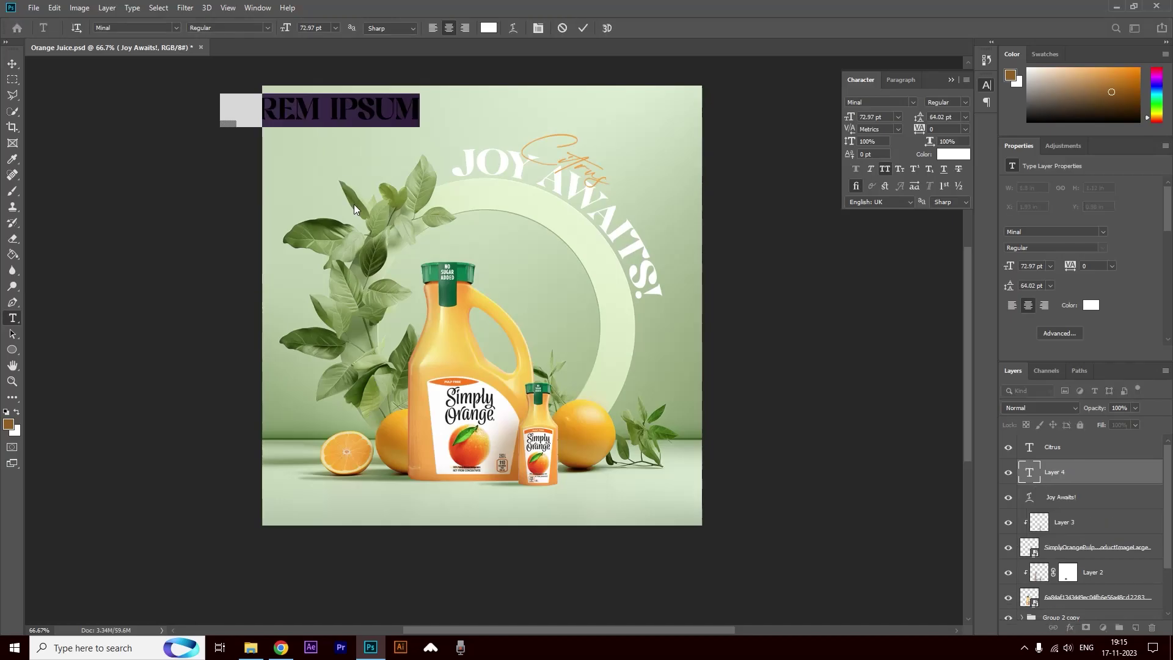
pyautogui.write('PLEASURE OF CITRUS REFRESHMENT')
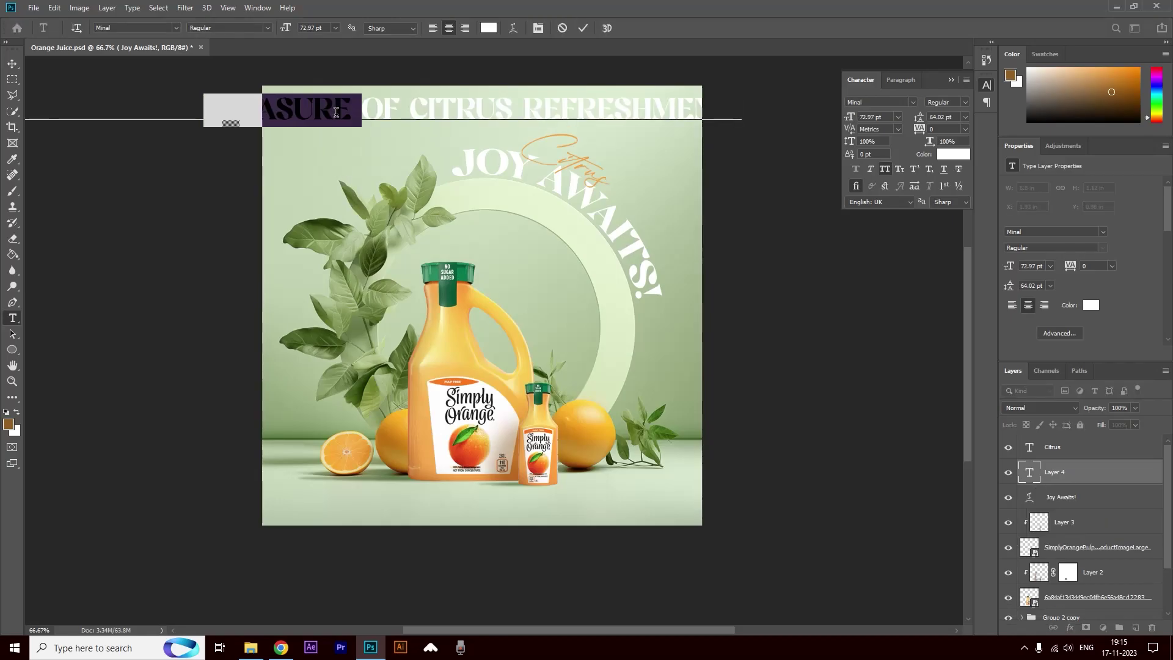
# Set the "Discover the pure pleasure" line in Avenir Roman at 31.97 pt
pyautogui.hotkey('ctrl', 'a')
pyautogui.click(132, 24)
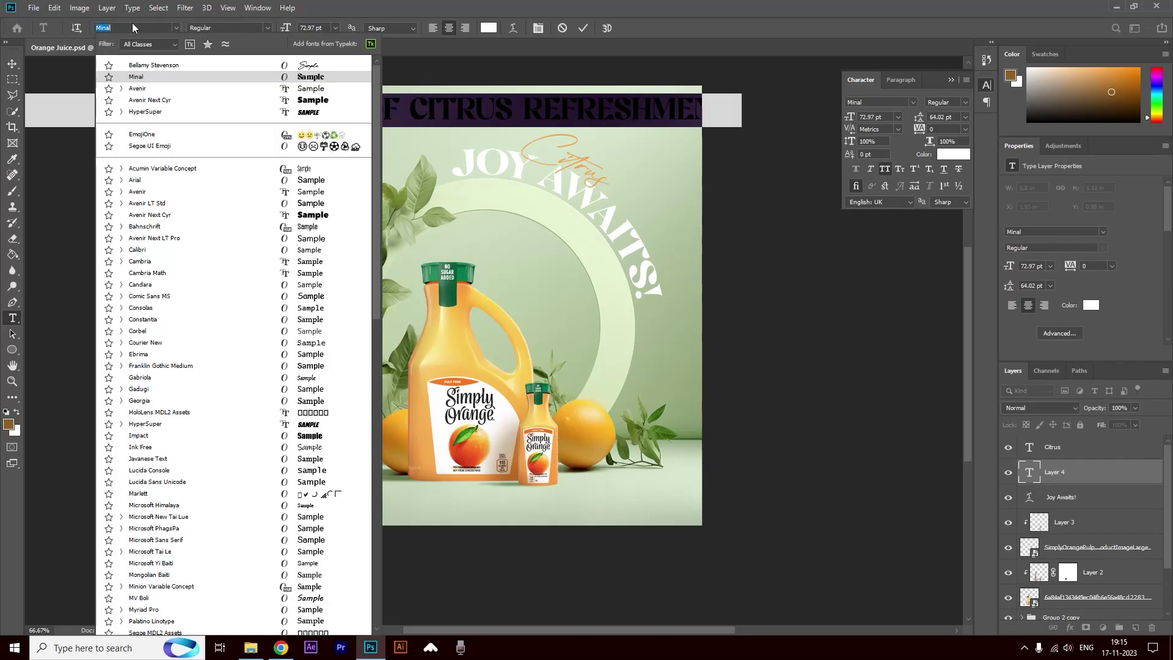
pyautogui.click(364, 114)
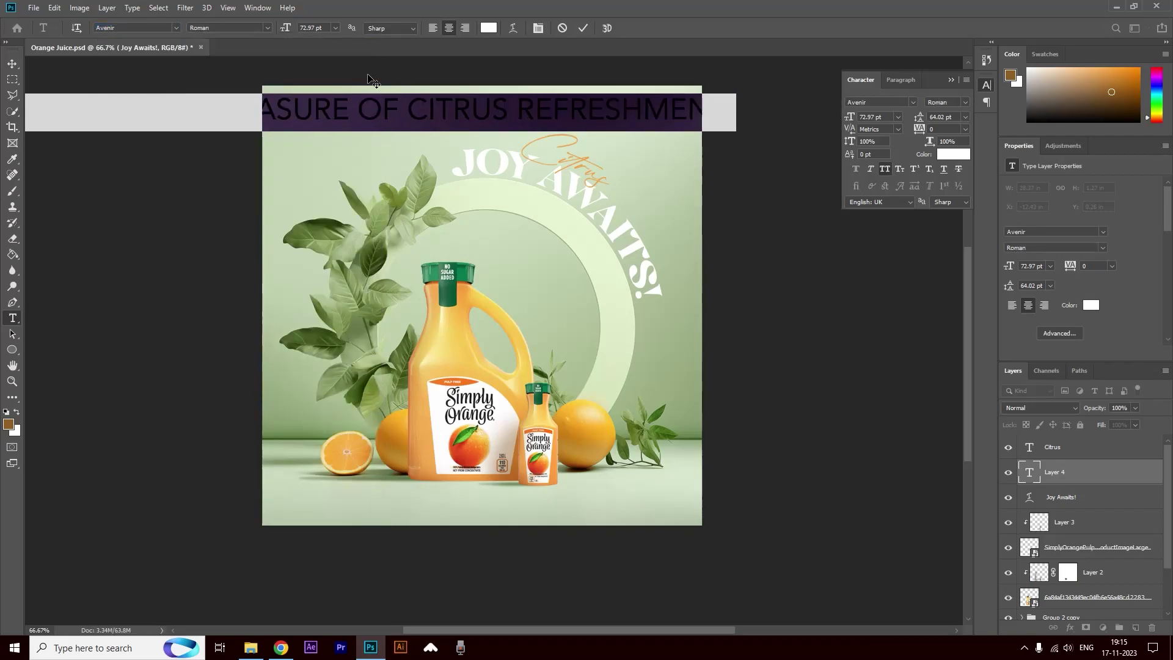
pyautogui.moveTo(286, 28); pyautogui.dragTo(259, 34)
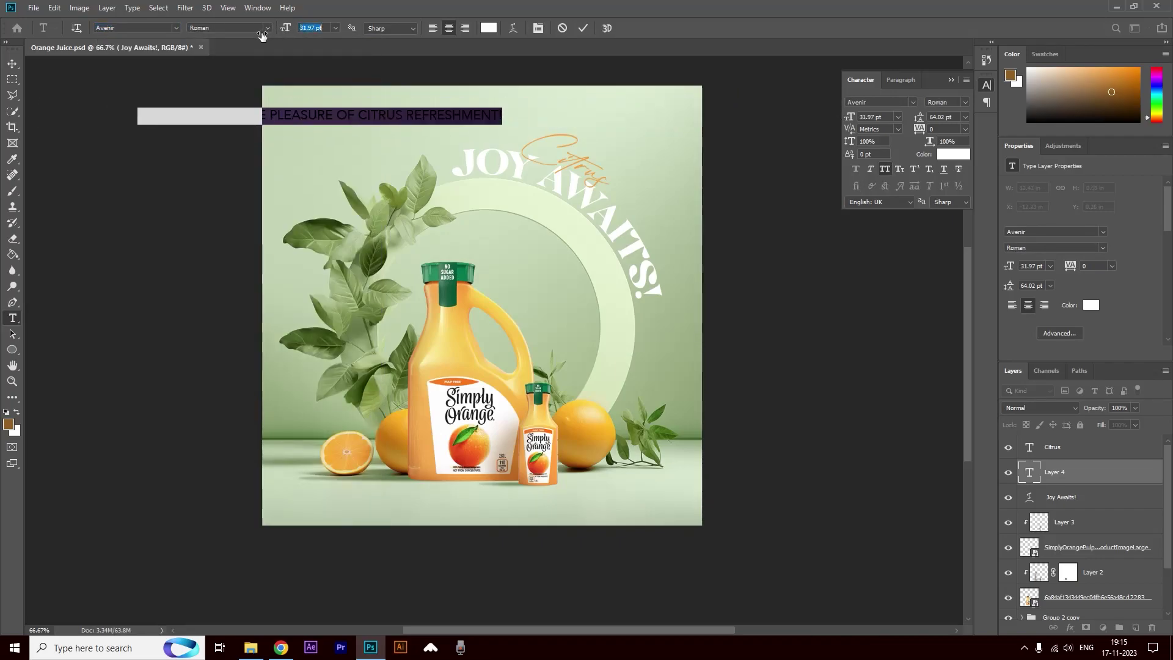
pyautogui.hotkey('ctrl', 'Return')
pyautogui.press('v')
# Turn off All Caps for the "Discover" line, set its size to 35.97 pt and place it across the ring above the large bottle
pyautogui.moveTo(331, 117); pyautogui.dragTo(537, 215)
pyautogui.click(884, 169)
pyautogui.doubleClick(537, 215)
pyautogui.moveTo(850, 117); pyautogui.dragTo(857, 116)
pyautogui.click(11, 64)
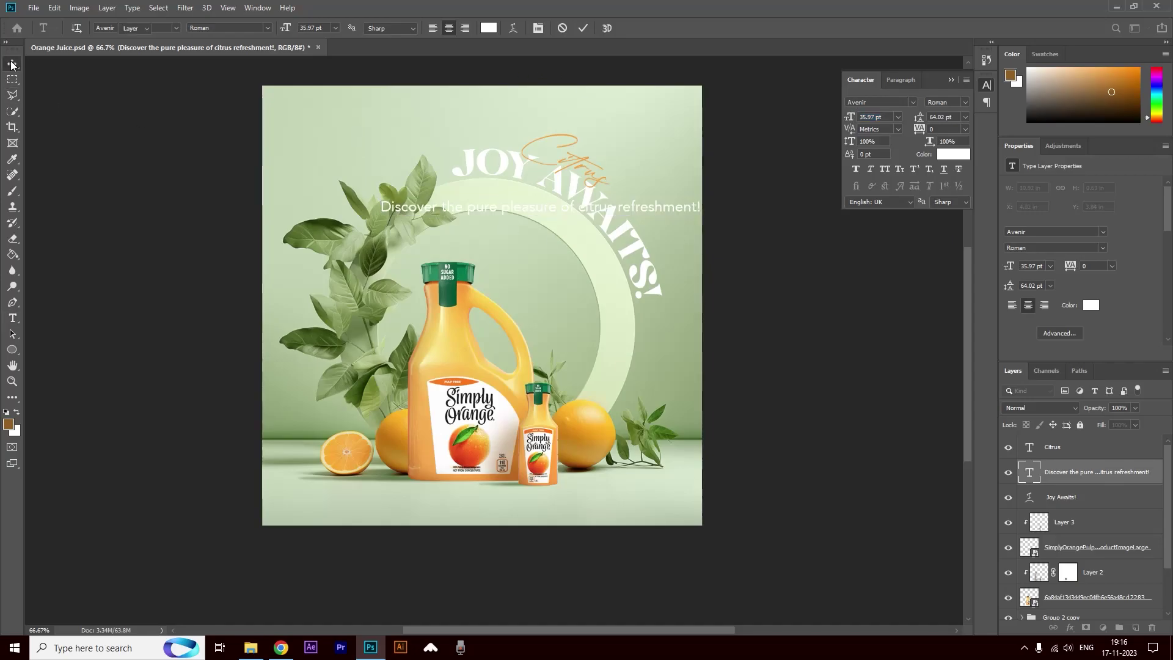
pyautogui.moveTo(641, 208); pyautogui.dragTo(624, 248)
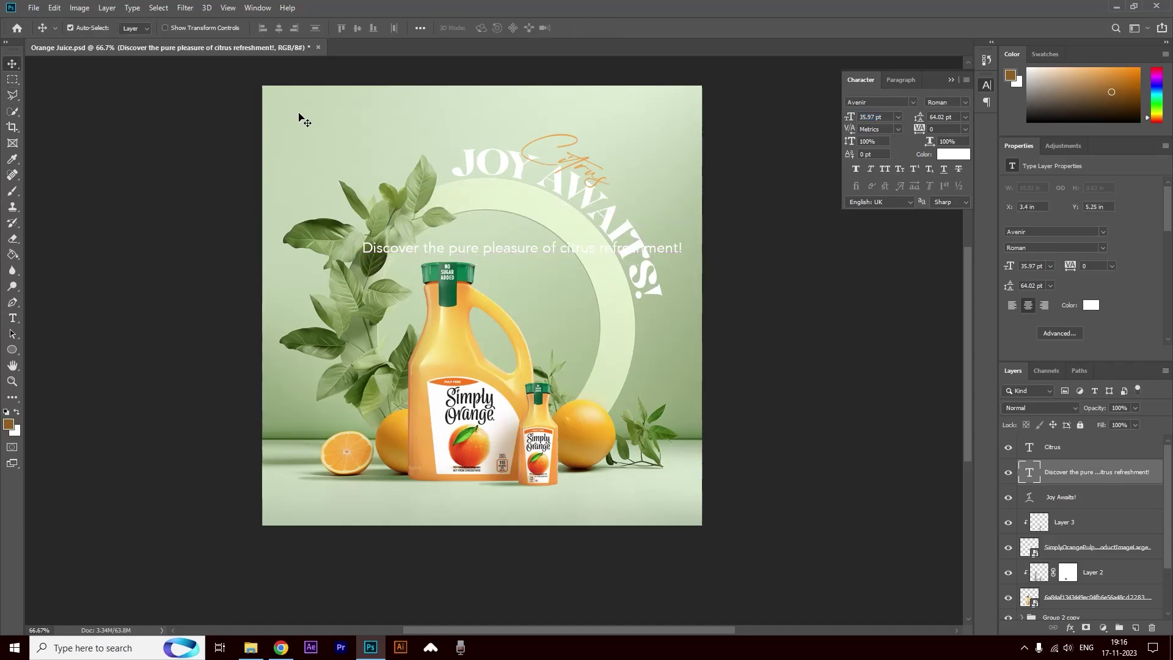
# Warp the "Discover" line into an arc and rotate it clockwise to follow the ring
pyautogui.hotkey('ctrl', 't')
pyautogui.click(547, 28)
pyautogui.click(178, 27)
pyautogui.click(142, 75)
pyautogui.click(546, 27)
pyautogui.moveTo(666, 236); pyautogui.dragTo(744, 273)
pyautogui.press('Return')
# Set the curved "Discover" line's size to 26.97 pt and adjust its warp bend to match the ring
pyautogui.doubleClick(647, 304)
pyautogui.moveTo(846, 117); pyautogui.dragTo(494, 185)
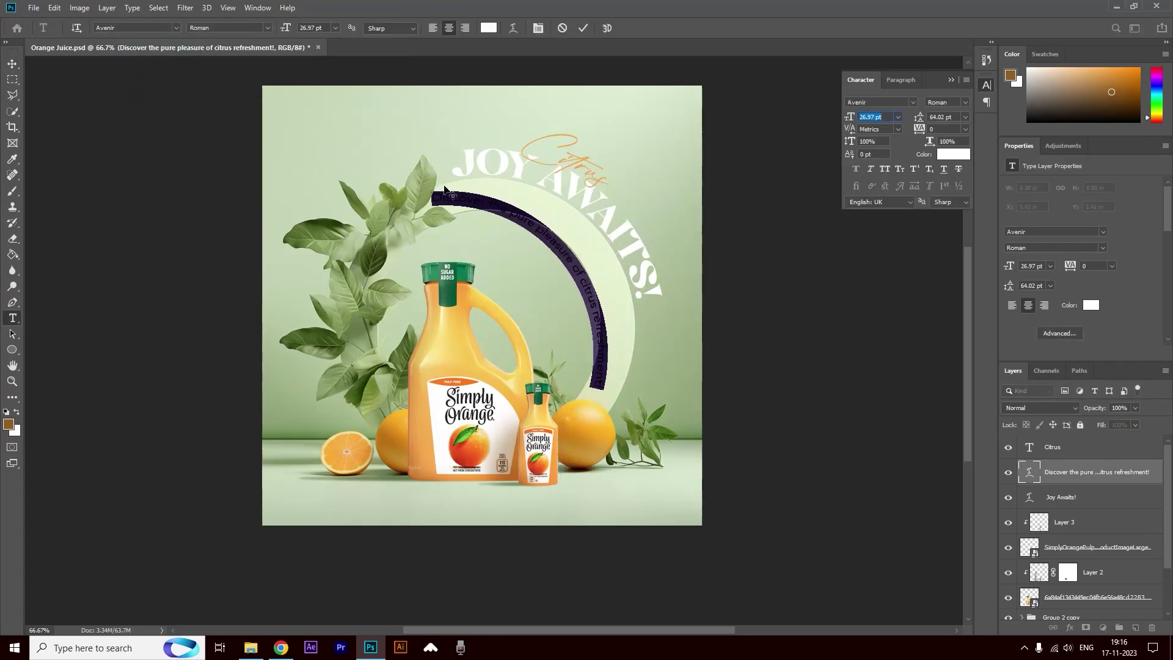
pyautogui.hotkey('ctrl', 't')
pyautogui.click(547, 27)
pyautogui.moveTo(252, 27); pyautogui.dragTo(341, 16)
pyautogui.click(12, 64)
# Set the curved "Discover" line to 25 pt, rotate it about 2.9° clockwise and fit it inside the ring band
pyautogui.moveTo(849, 117); pyautogui.dragTo(828, 124)
pyautogui.write('25')
pyautogui.press('Return')
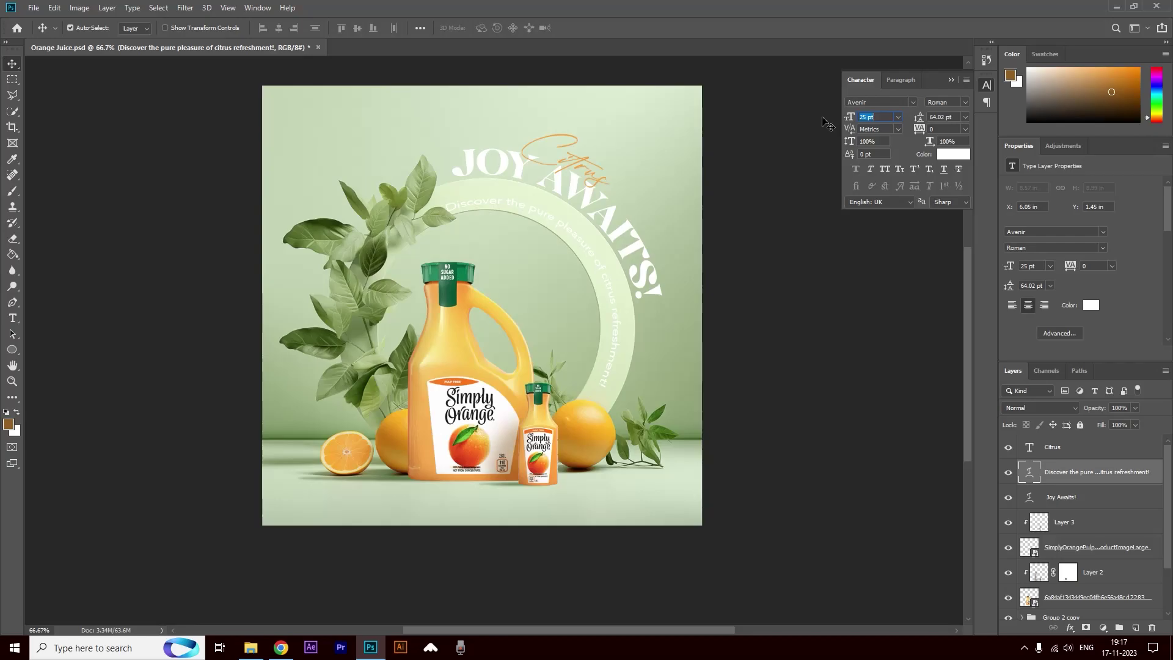
pyautogui.hotkey('ctrl', 't')
pyautogui.moveTo(718, 251); pyautogui.dragTo(717, 259)
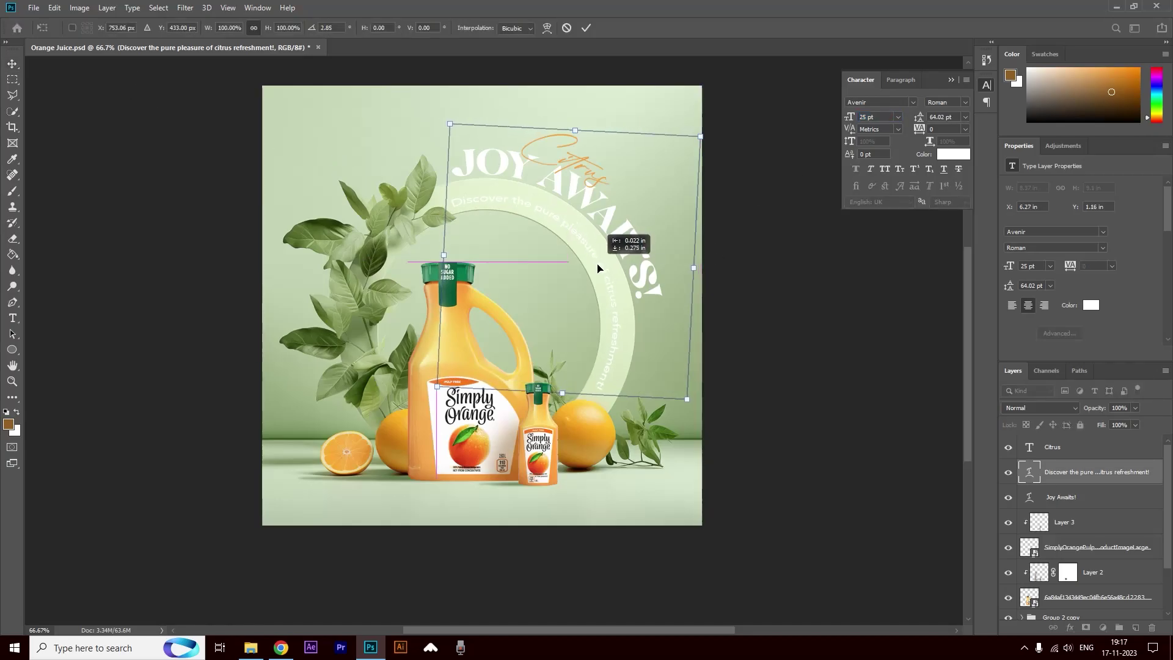
pyautogui.press('Return')
# Change the text colour of the curved "Discover" line to olive green
pyautogui.press('t')
pyautogui.click(489, 28)
pyautogui.click(498, 523)
pyautogui.moveTo(497, 523); pyautogui.dragTo(474, 488)
pyautogui.click(669, 404)
# Refine the warp bend of the curved "Discover" line and shift it slightly so it sits centred in the ring band
pyautogui.hotkey('ctrl', 't')
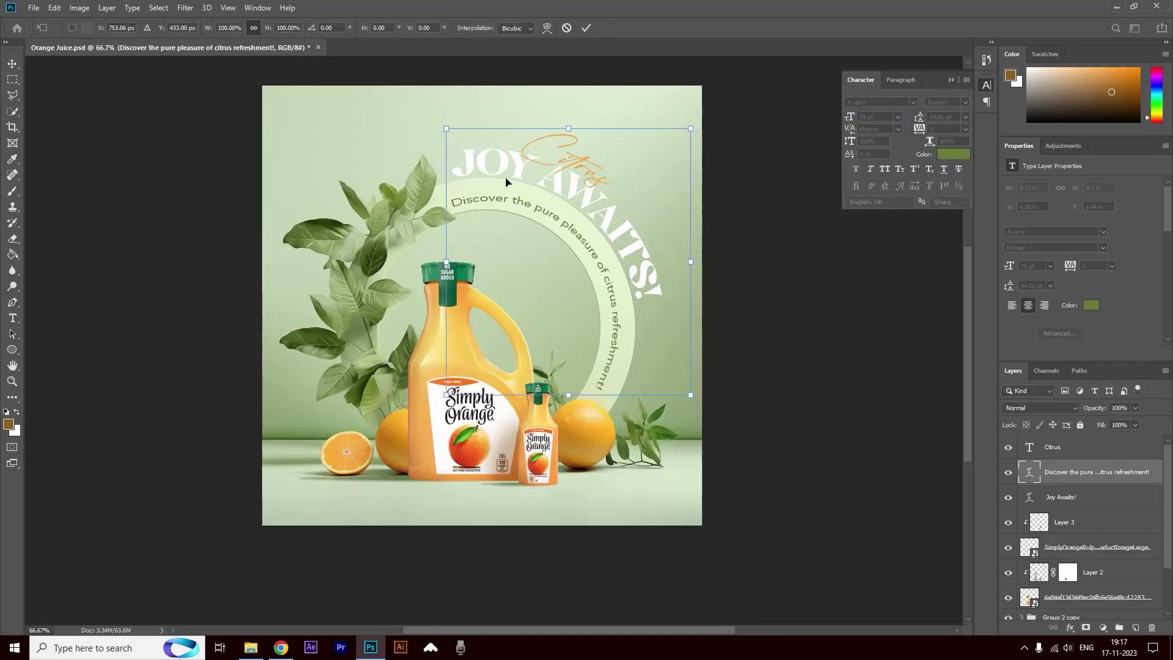
pyautogui.click(546, 28)
pyautogui.moveTo(241, 30); pyautogui.dragTo(217, 31)
pyautogui.press('Return')
pyautogui.press('v')
pyautogui.moveTo(563, 224); pyautogui.dragTo(572, 223)
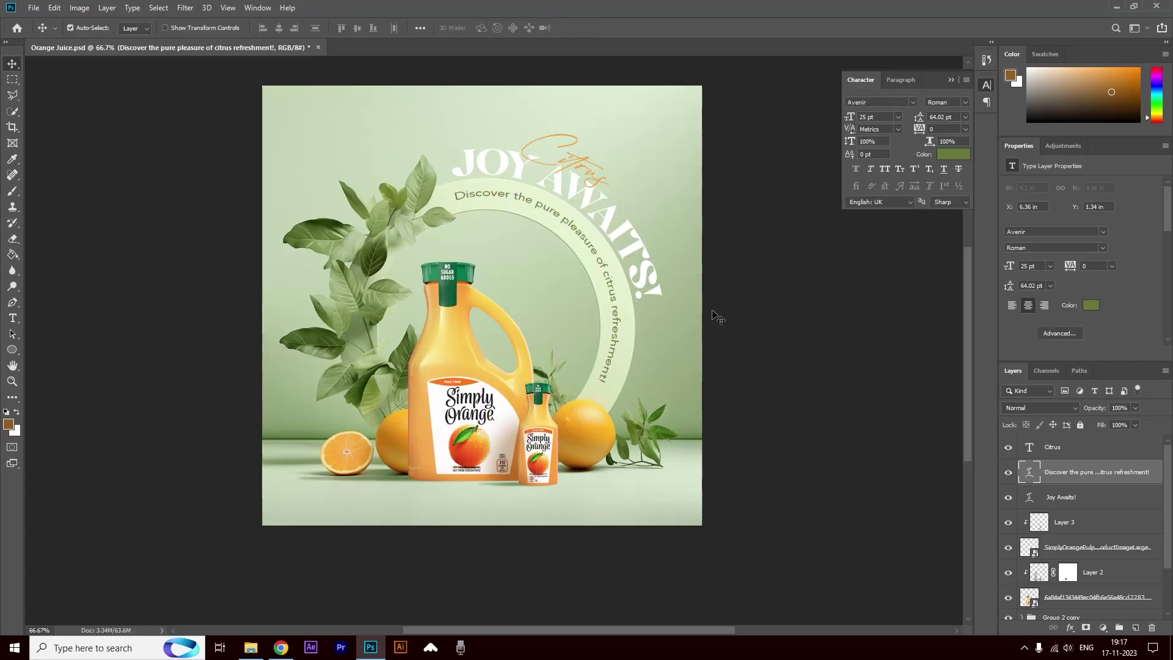
pyautogui.click(729, 347)
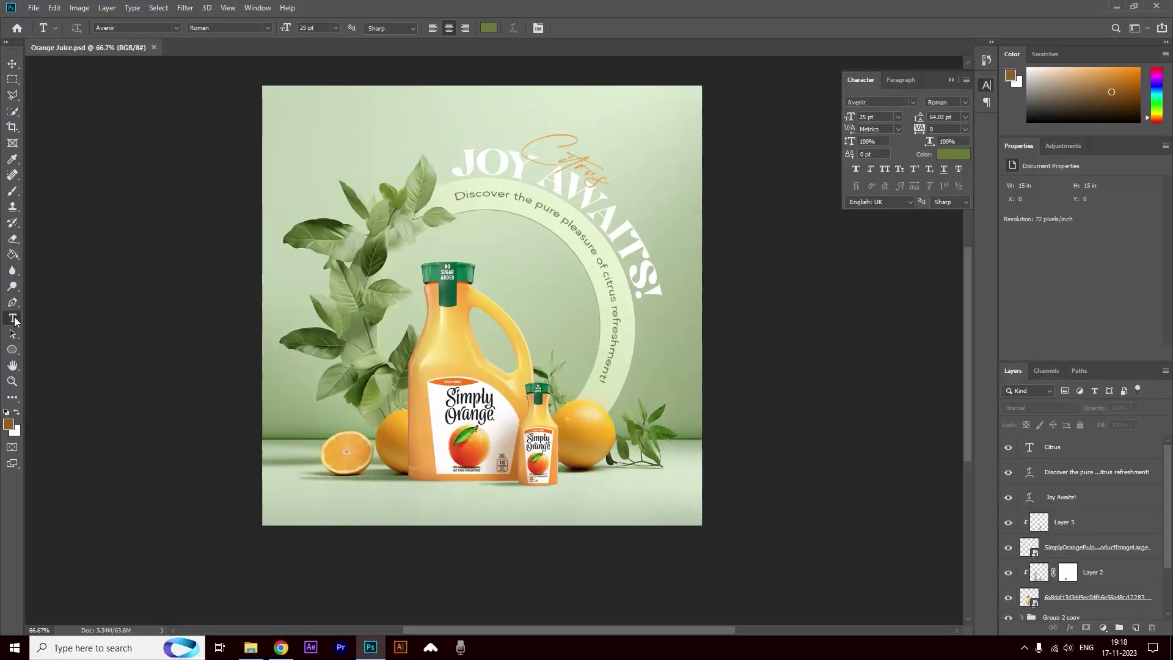
# Paste the "100% Pure Orange Bliss" tagline as a text layer below the bottles, set it to 17 pt and centre it horizontally
pyautogui.press('t')
pyautogui.click(411, 505)
pyautogui.hotkey('ctrl', 'v')
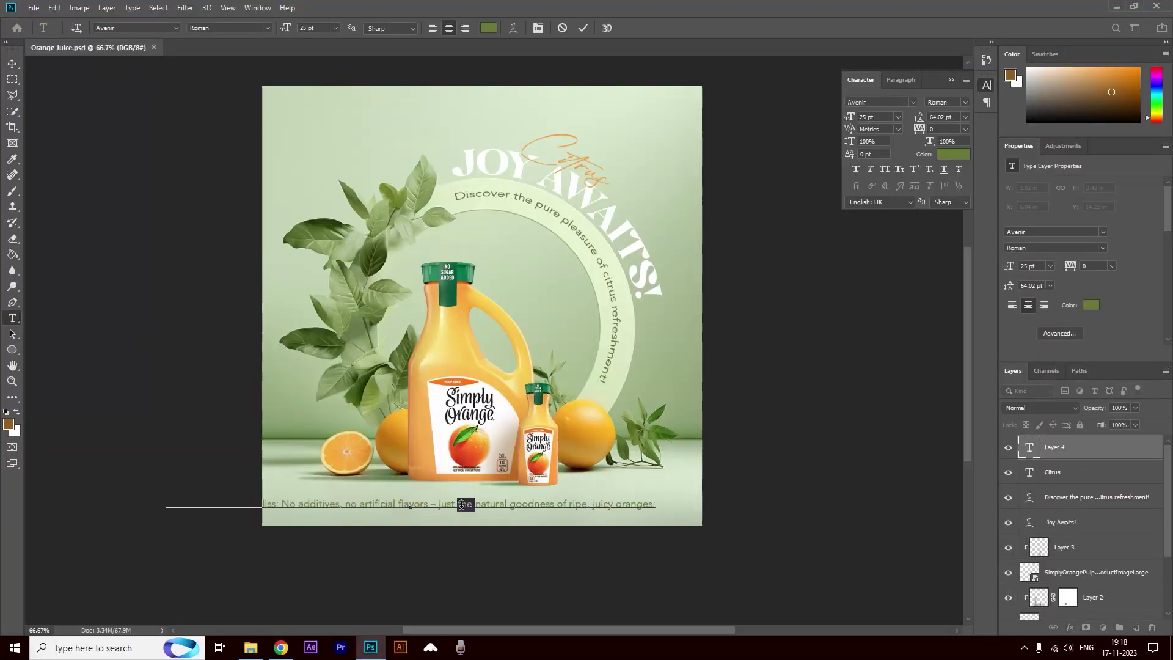
pyautogui.moveTo(850, 119); pyautogui.dragTo(843, 119)
pyautogui.hotkey('ctrl', 'Return')
pyautogui.press('v')
pyautogui.moveTo(503, 506); pyautogui.dragTo(568, 506)
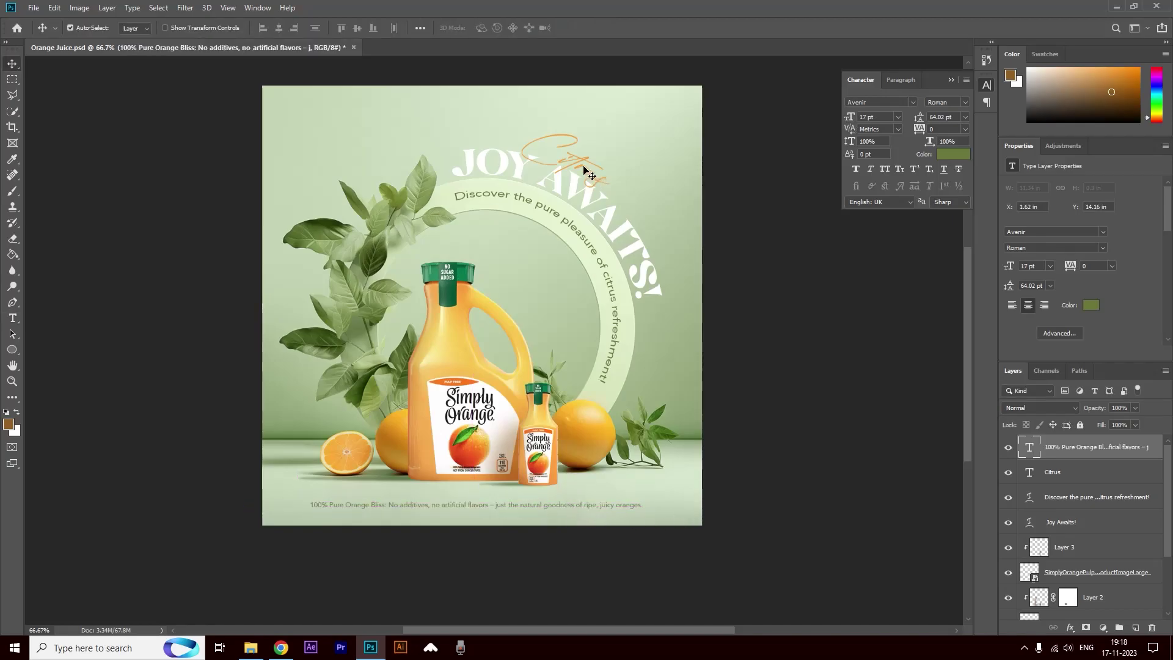
# Recolour the "100% Pure Orange Bliss" tagline with the orange of "Citrus", #f69f3c
pyautogui.doubleClick(585, 182)
pyautogui.click(488, 27)
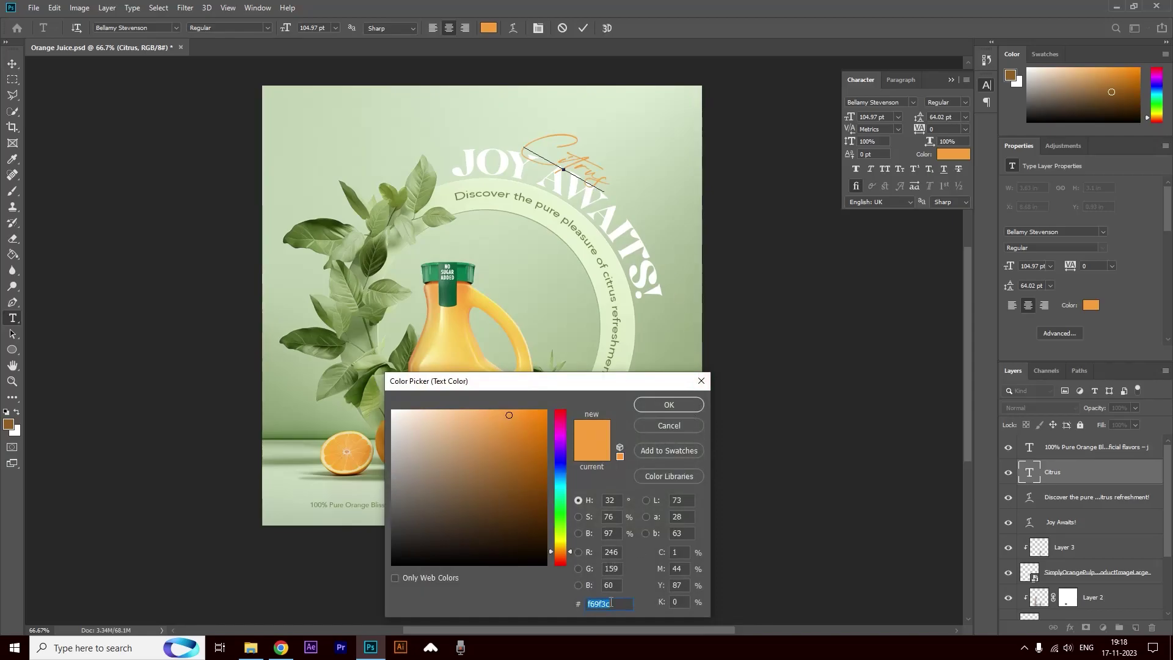
pyautogui.click(700, 381)
pyautogui.click(444, 502)
pyautogui.hotkey('ctrl', 'a')
pyautogui.click(488, 27)
pyautogui.click(675, 401)
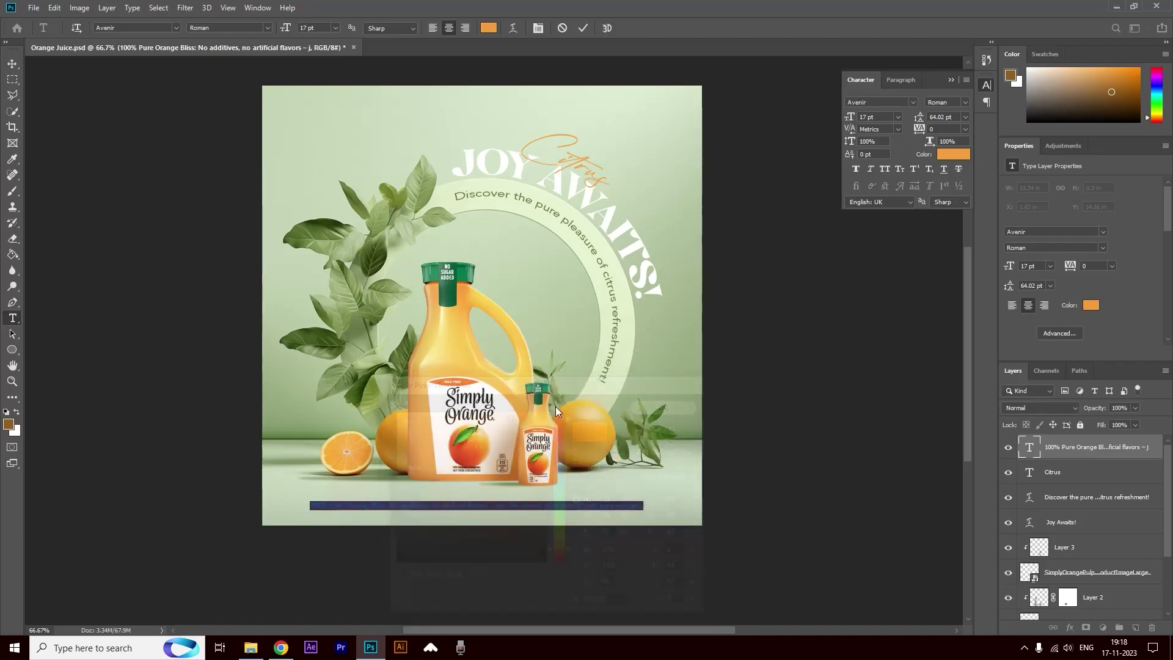
pyautogui.click(12, 63)
pyautogui.click(405, 503)
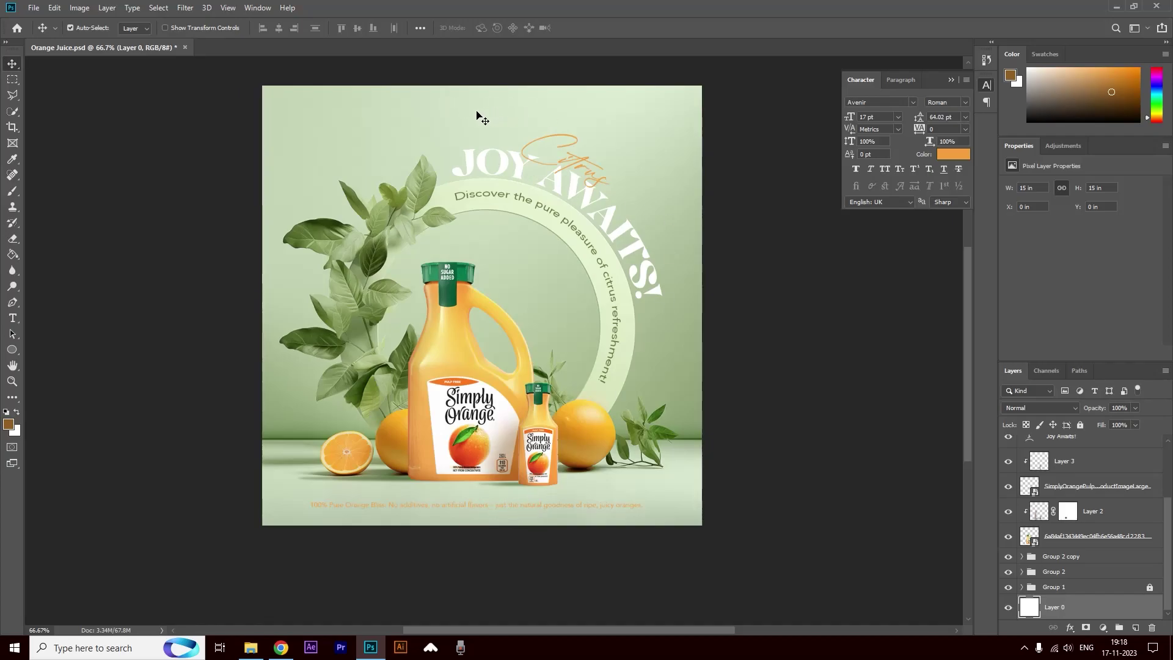
# Select the headline, ring text, bottles and background layers together and move them up slightly, leaving the tagline in place
pyautogui.click(211, 137)
pyautogui.moveTo(765, 468); pyautogui.dragTo(775, 483)
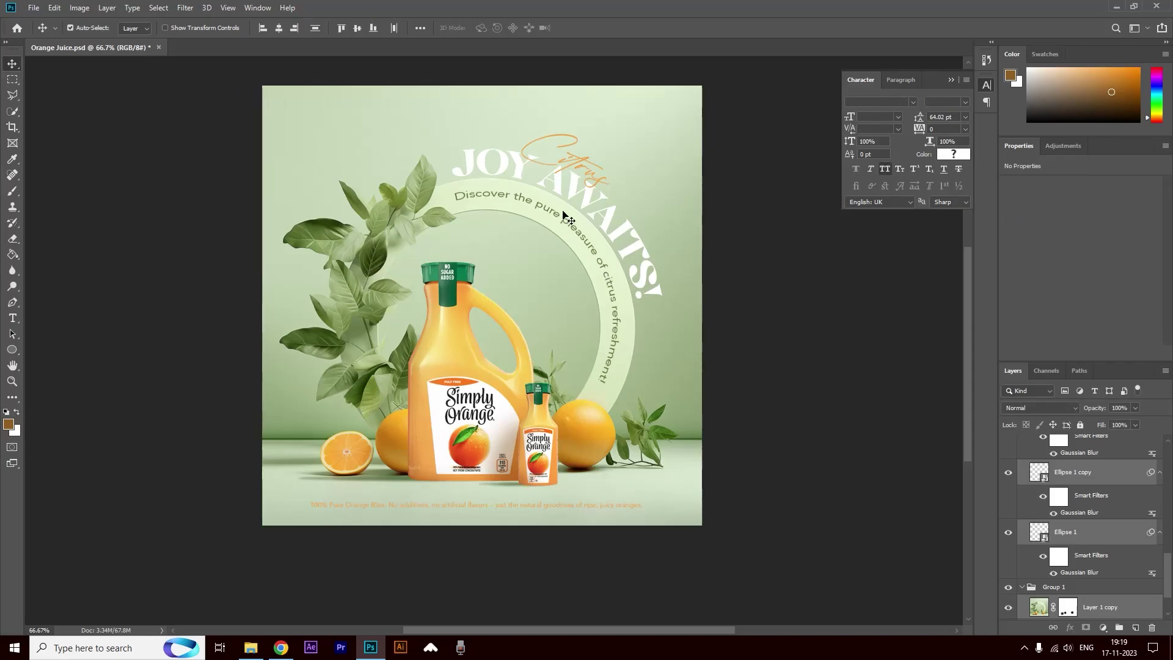
pyautogui.moveTo(564, 182); pyautogui.dragTo(560, 165)
# Stretch the lower strip of Layer 1 copy downward to about 194% height to fill the transparent gap, and nudge the tagline up slightly
pyautogui.click(1041, 562)
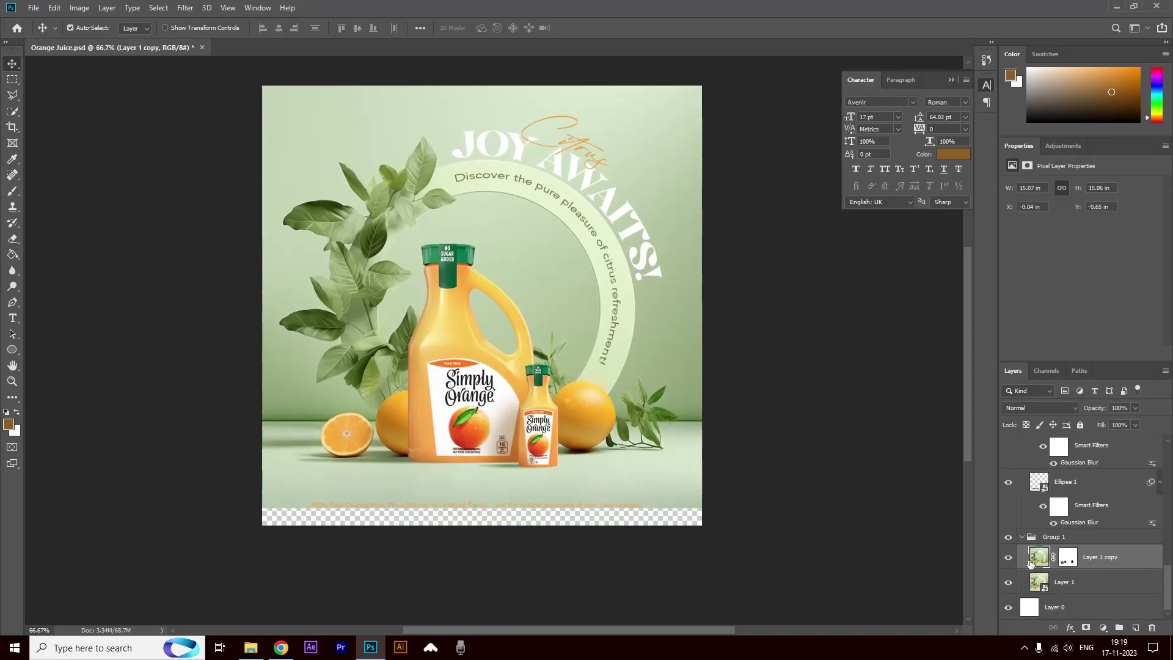
pyautogui.click(12, 79)
pyautogui.moveTo(246, 484); pyautogui.dragTo(752, 537)
pyautogui.hotkey('ctrl', 't')
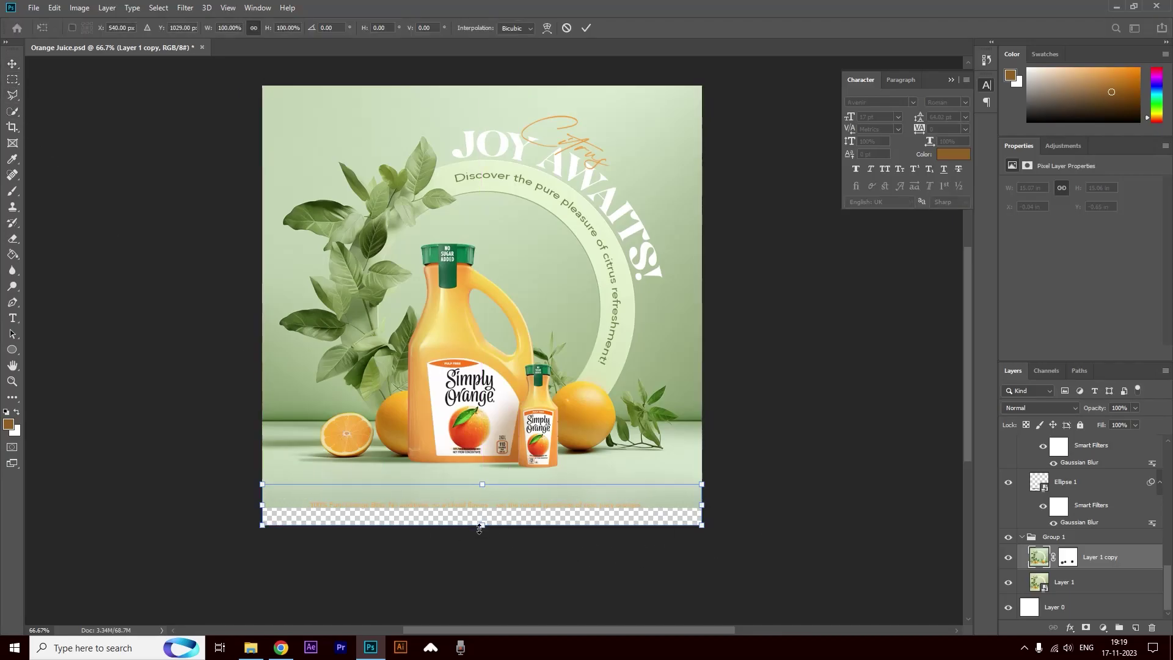
pyautogui.moveTo(483, 526); pyautogui.dragTo(482, 564)
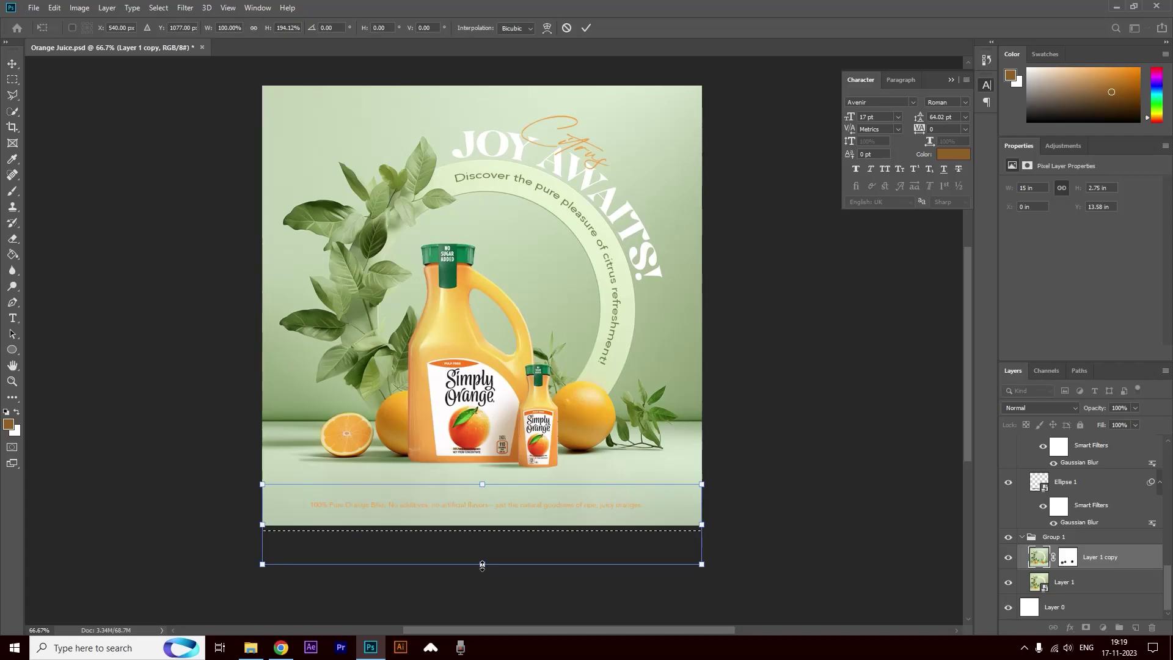
pyautogui.press('Escape')
pyautogui.press('v')
pyautogui.click(529, 498)
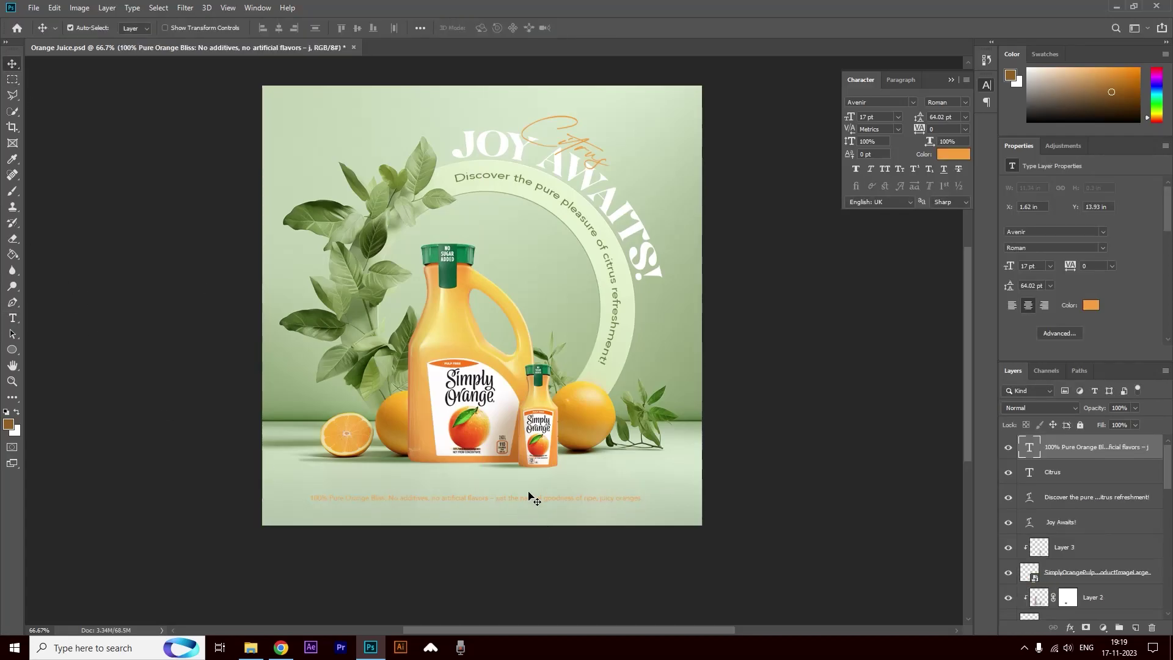
# Paint a soft white glow along the artwork's lower edge on a new layer in Group 1, using a 300 px brush at 64% opacity
pyautogui.click(601, 525)
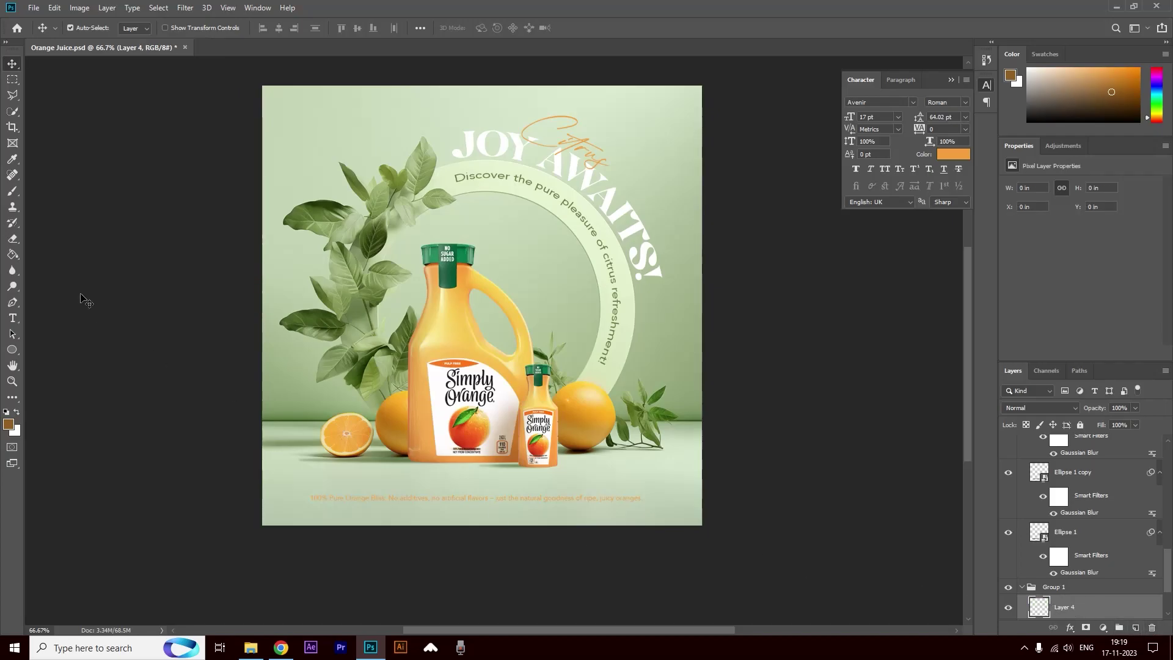
pyautogui.click(17, 412)
pyautogui.press('b')
pyautogui.moveTo(309, 528)
pyautogui.mouseDown()
pyautogui.moveTo(545, 550)
pyautogui.moveTo(696, 542)
pyautogui.moveTo(760, 521)
pyautogui.mouseUp()
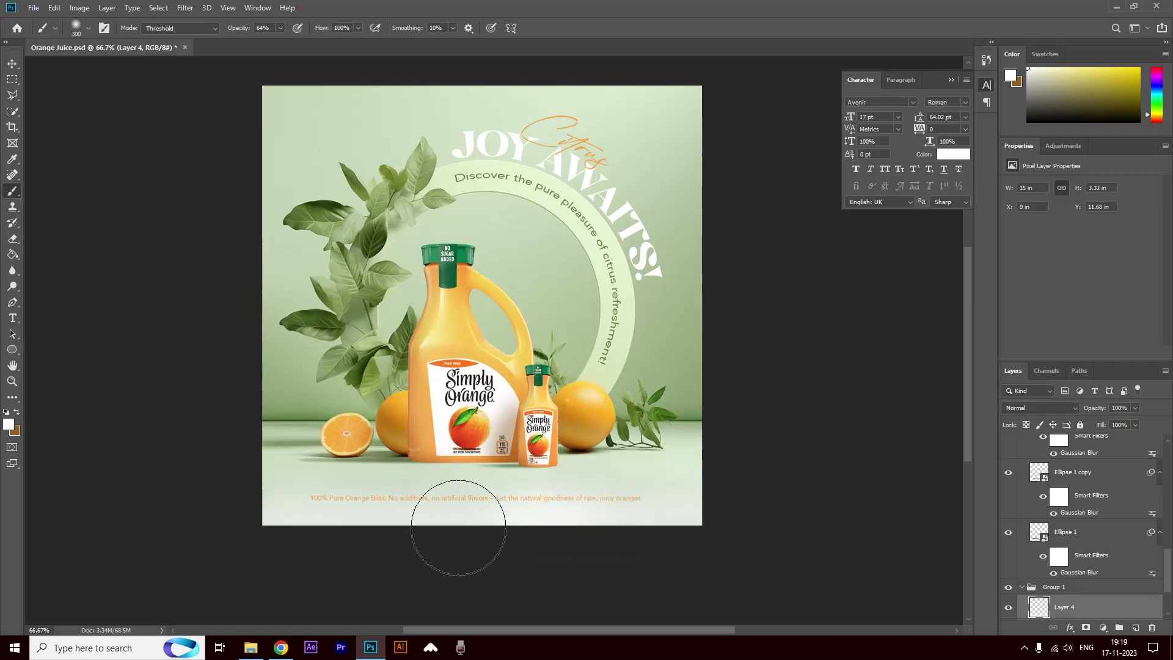
# Recolour the bottom tagline with the deeper orange #ff951d and nudge it down slightly
pyautogui.press('t')
pyautogui.click(596, 492)
pyautogui.hotkey('ctrl', 'a')
pyautogui.click(945, 153)
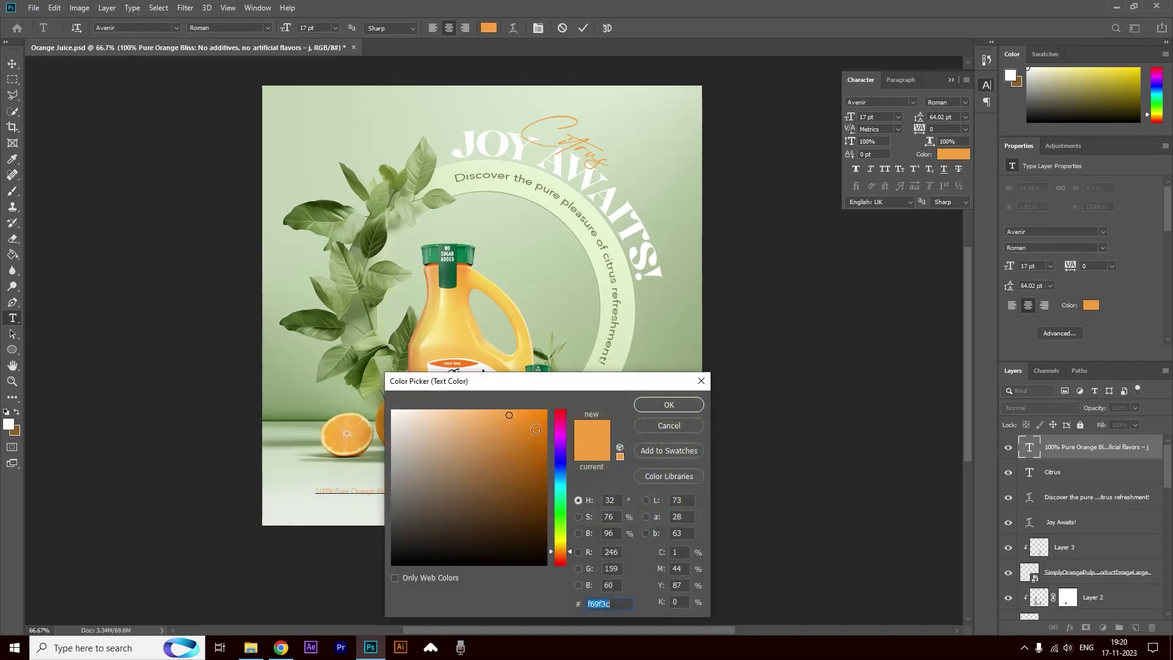
pyautogui.moveTo(515, 413)
pyautogui.mouseDown()
pyautogui.moveTo(500, 411)
pyautogui.moveTo(551, 411)
pyautogui.mouseUp()
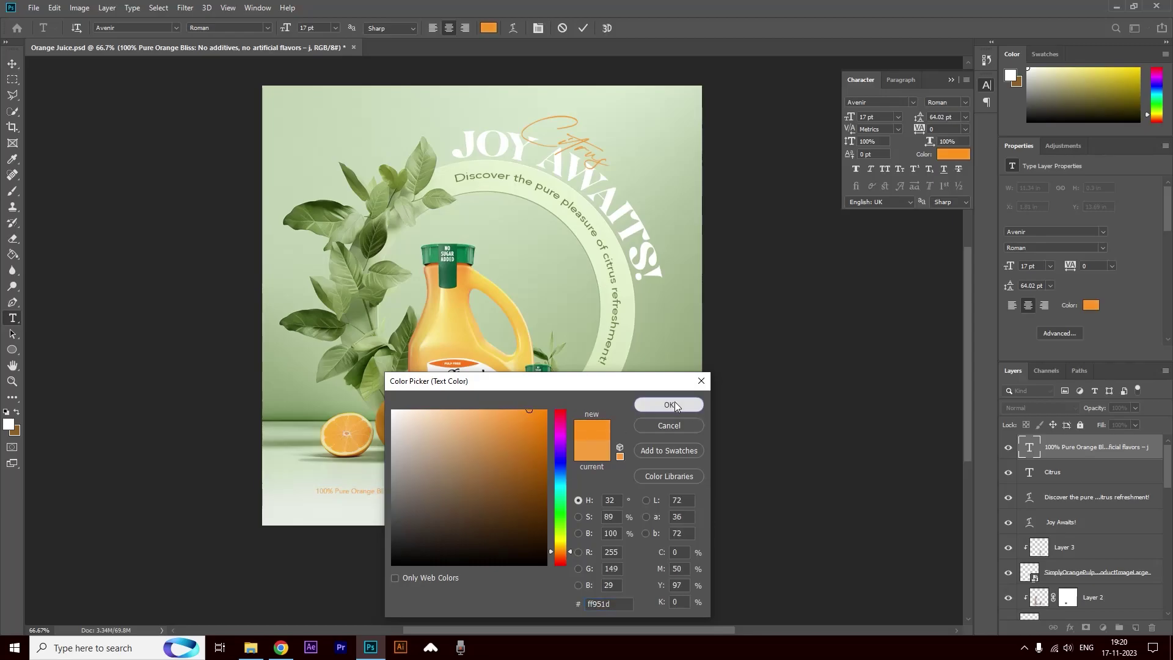
pyautogui.click(671, 405)
pyautogui.click(13, 65)
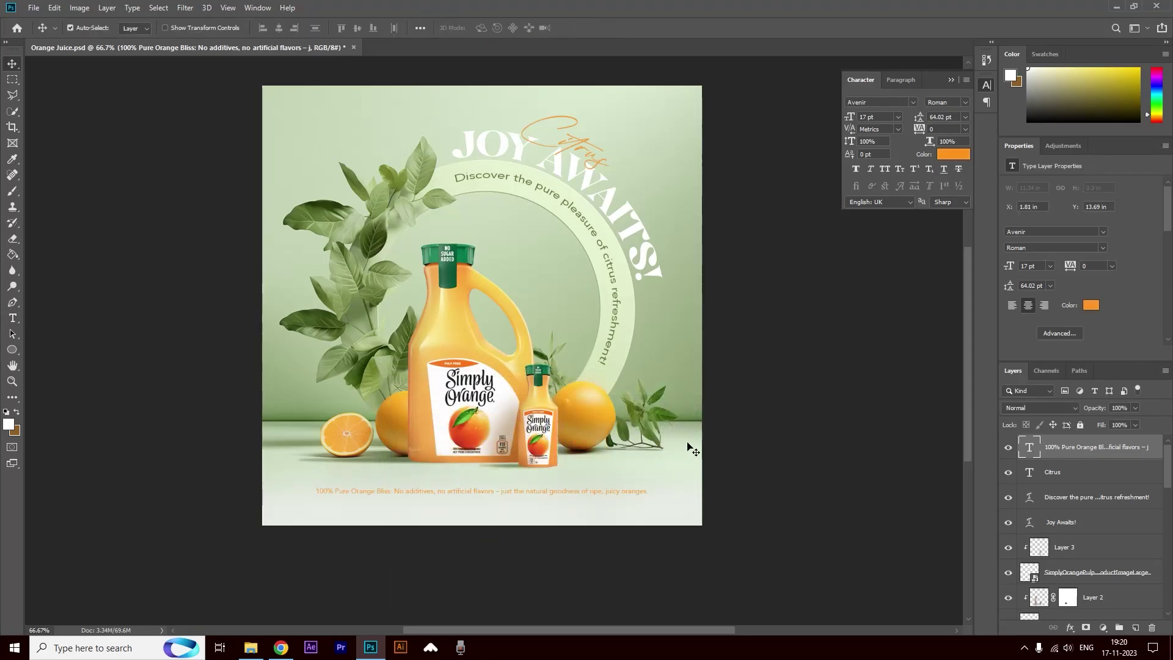
pyautogui.press('Down')
pyautogui.press('Down')
pyautogui.click(780, 405)
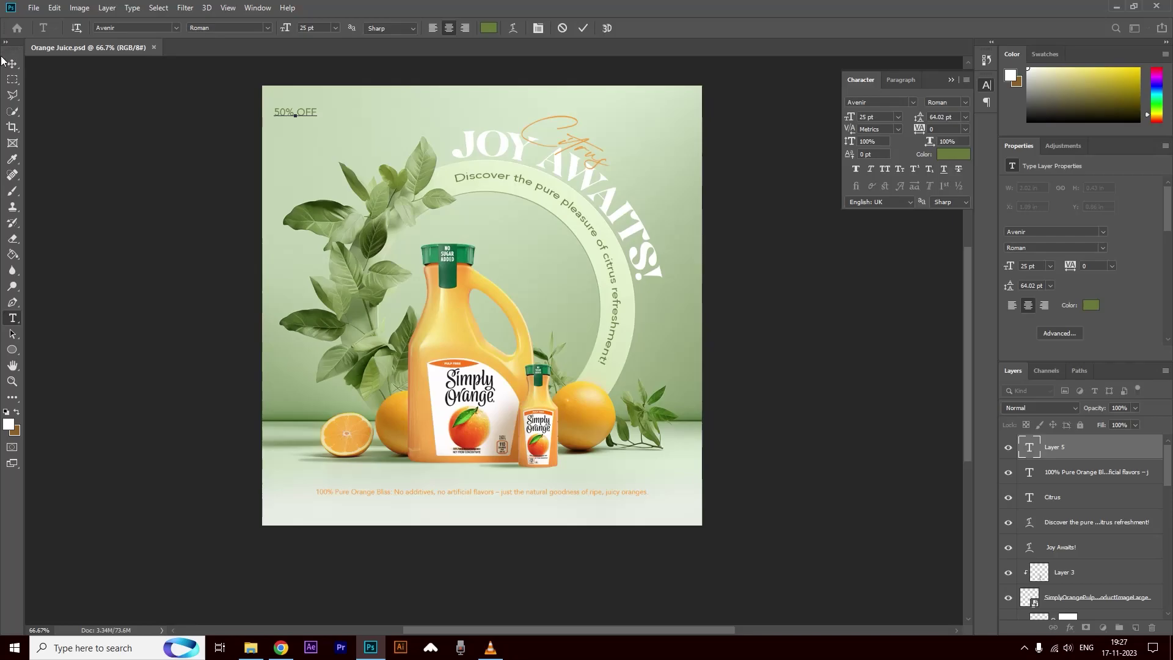
# Shift the "50% OFF" text slightly inward from the artwork's corner and delete its "50" so it reads "% OFF"
pyautogui.click(12, 63)
pyautogui.moveTo(290, 113); pyautogui.dragTo(325, 109)
pyautogui.click(325, 109)
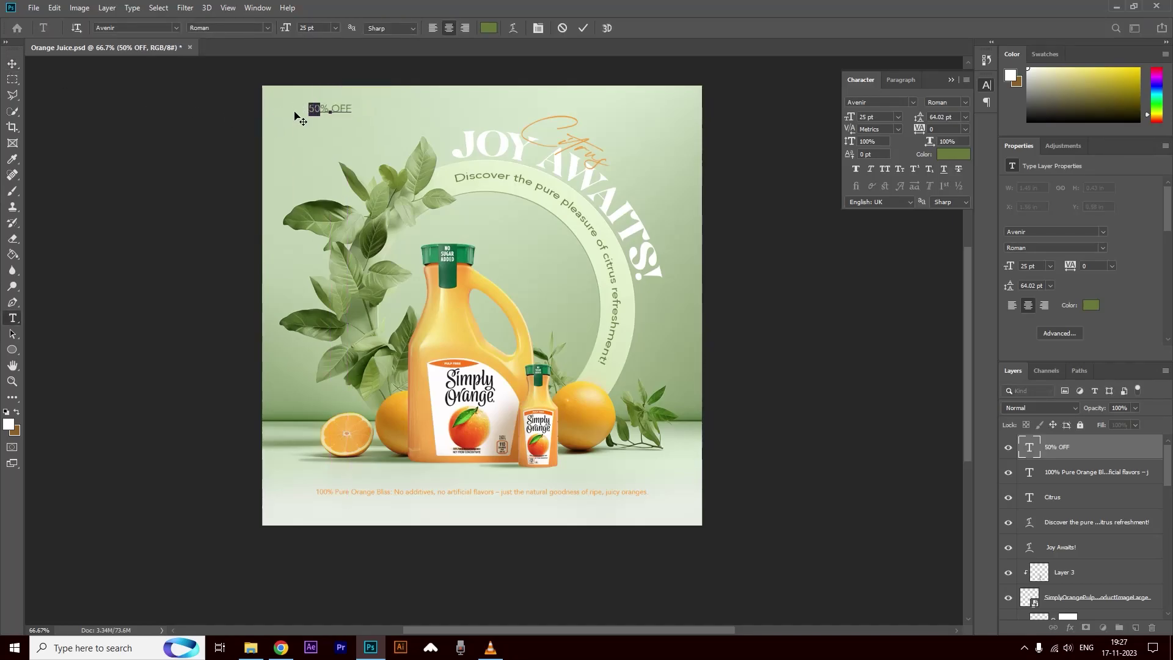
pyautogui.press('BackSpace')
pyautogui.click(12, 63)
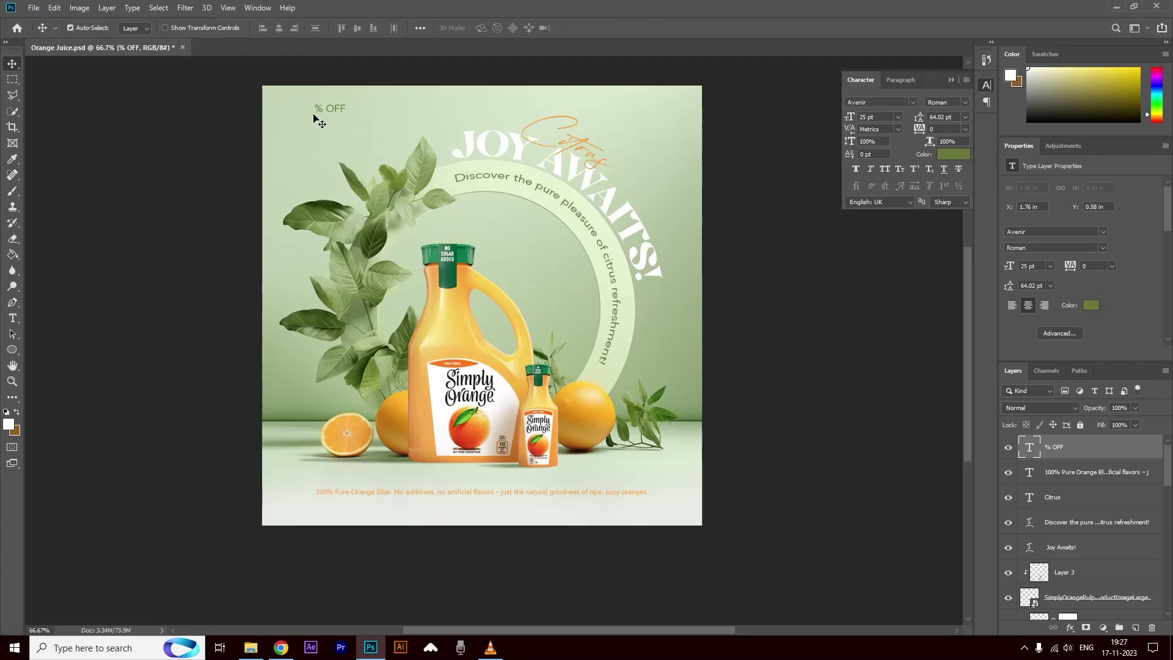
# Duplicate the "% OFF" text just below the original and change the copy to "50"
pyautogui.moveTo(328, 111); pyautogui.dragTo(330, 125)
pyautogui.doubleClick(330, 124)
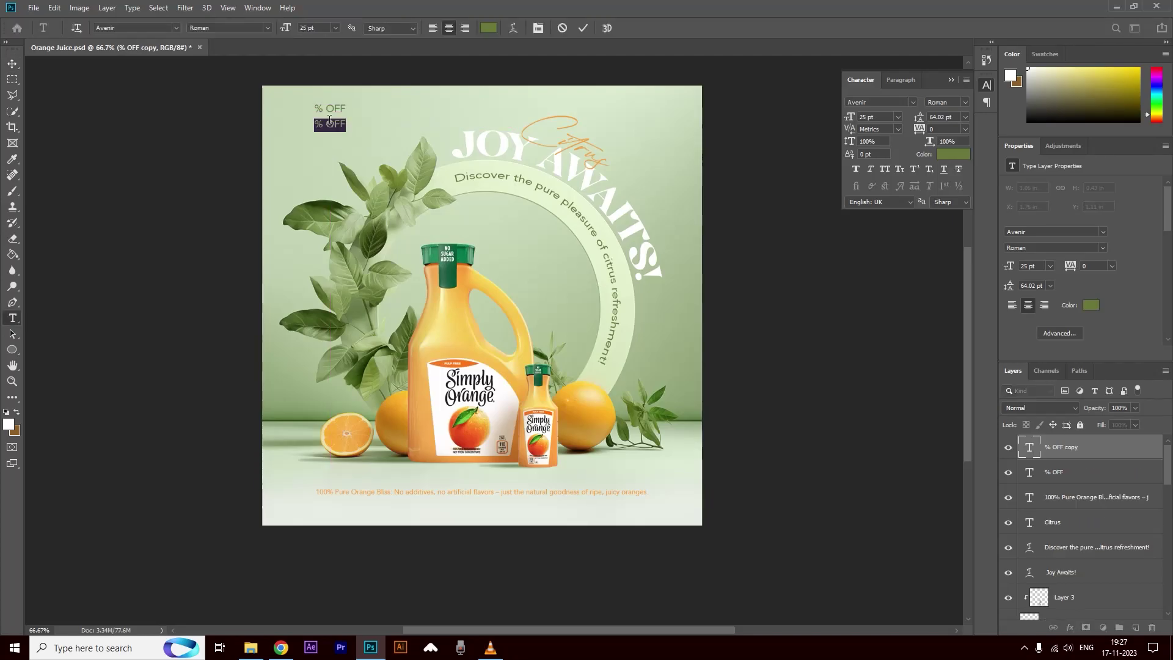
pyautogui.write('50')
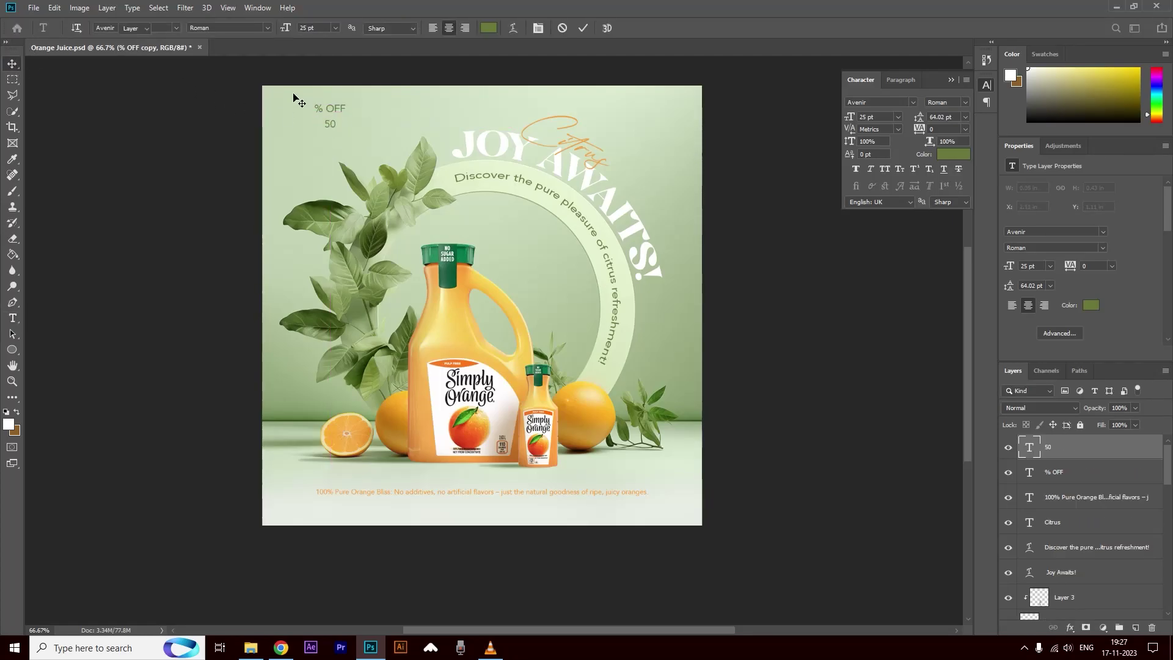
pyautogui.click(12, 63)
# Remove the percent sign from the original "% OFF" text so it reads "OFF"
pyautogui.doubleClick(340, 113)
pyautogui.moveTo(324, 108); pyautogui.dragTo(289, 125)
pyautogui.press('BackSpace')
pyautogui.click(12, 64)
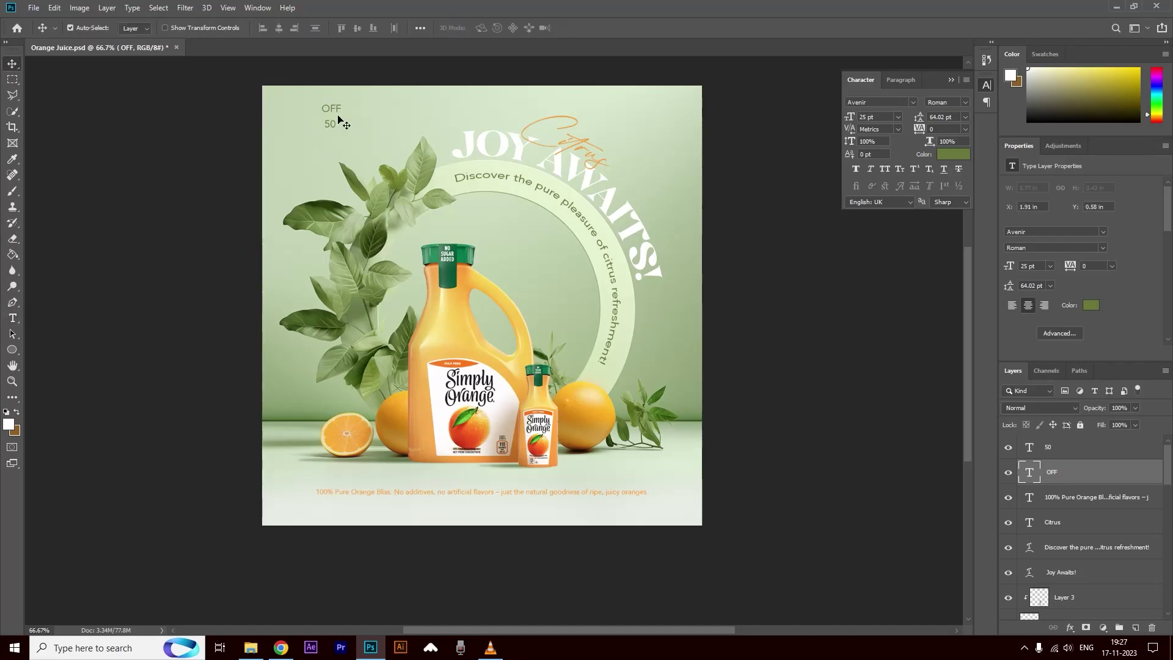
# Duplicate the "OFF" text beside the original and change the copy to "%"
pyautogui.moveTo(340, 113); pyautogui.dragTo(362, 111)
pyautogui.doubleClick(361, 110)
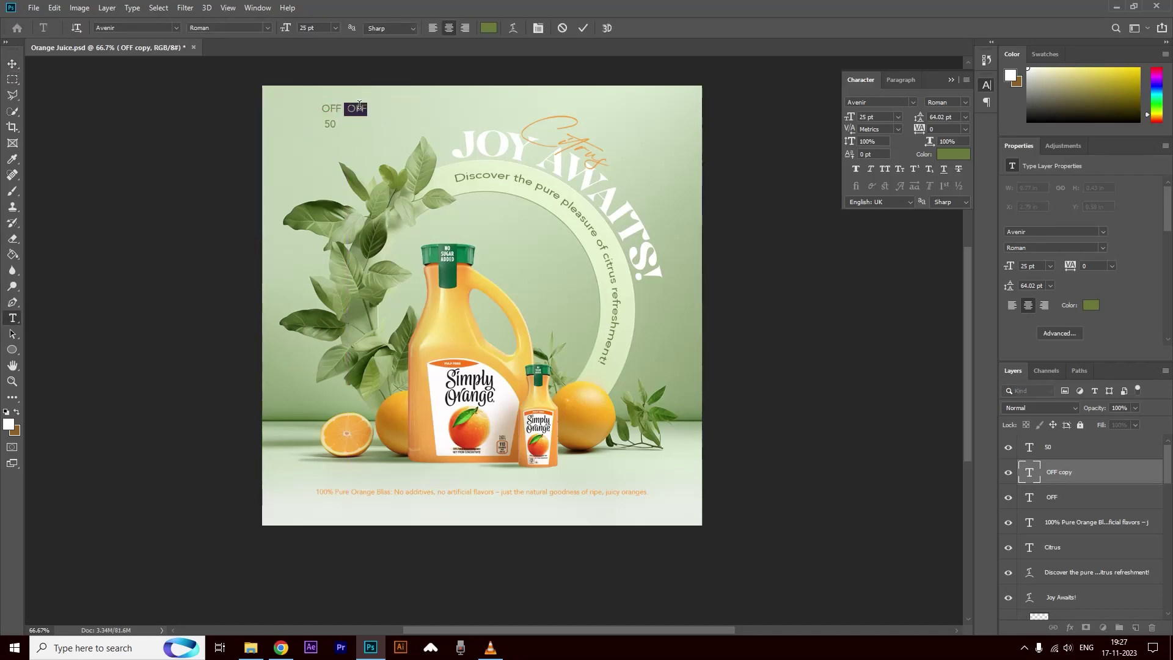
pyautogui.write('%')
pyautogui.click(12, 64)
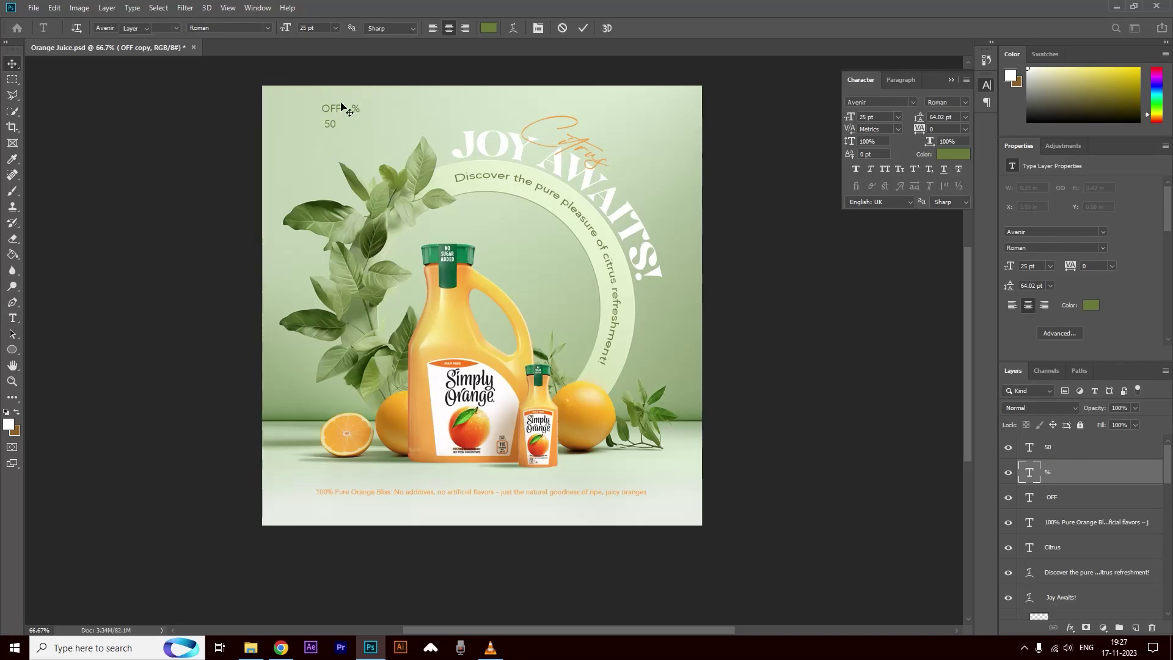
# Move the "50" text inside the ring, enlarge it to about 104 pt, and place it beside the large bottle's cap
pyautogui.moveTo(331, 123); pyautogui.dragTo(563, 301)
pyautogui.hotkey('ctrl', 't')
pyautogui.press('Return')
pyautogui.moveTo(519, 264); pyautogui.dragTo(507, 242)
# Stack "%" above "OFF" directly beside the "50", enlarging the percent sign to about 47 pt
pyautogui.moveTo(326, 109); pyautogui.dragTo(552, 253)
pyautogui.click(547, 247)
pyautogui.hotkey('ctrl', 't')
pyautogui.press('Return')
pyautogui.click(555, 263)
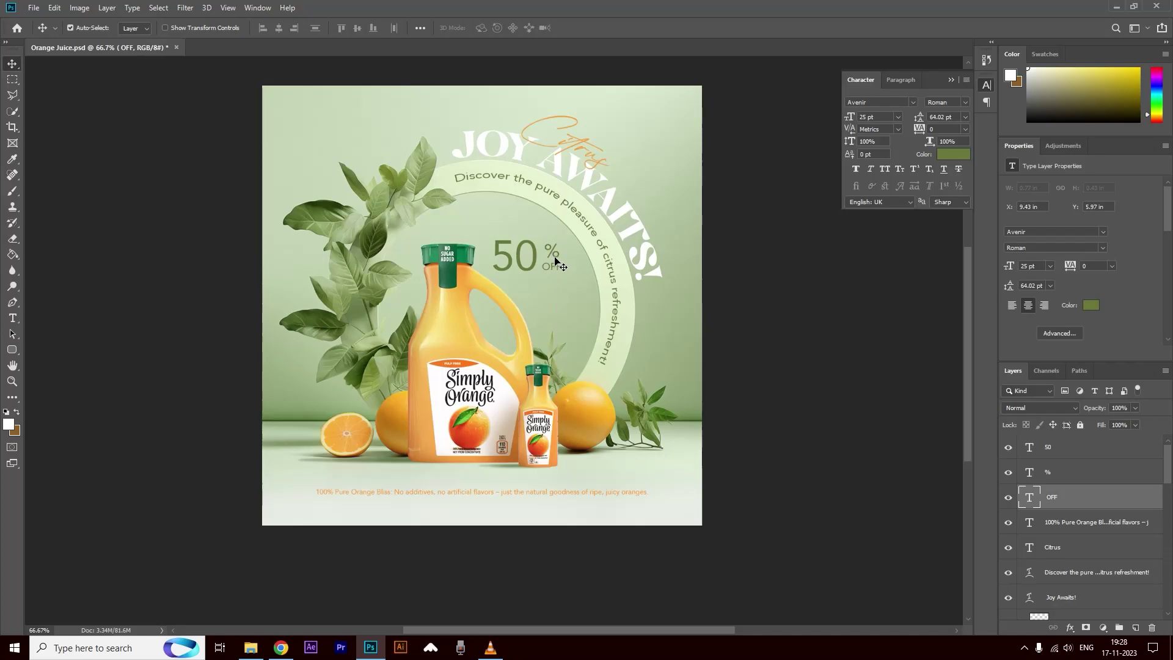
# Draw a 78 × 90 px rounded rectangle with 31 px corners around "% OFF" and place its layer beneath the "OFF" layer
pyautogui.click(14, 350)
pyautogui.moveTo(540, 238); pyautogui.dragTo(571, 275)
pyautogui.moveTo(1082, 496); pyautogui.dragTo(1060, 532)
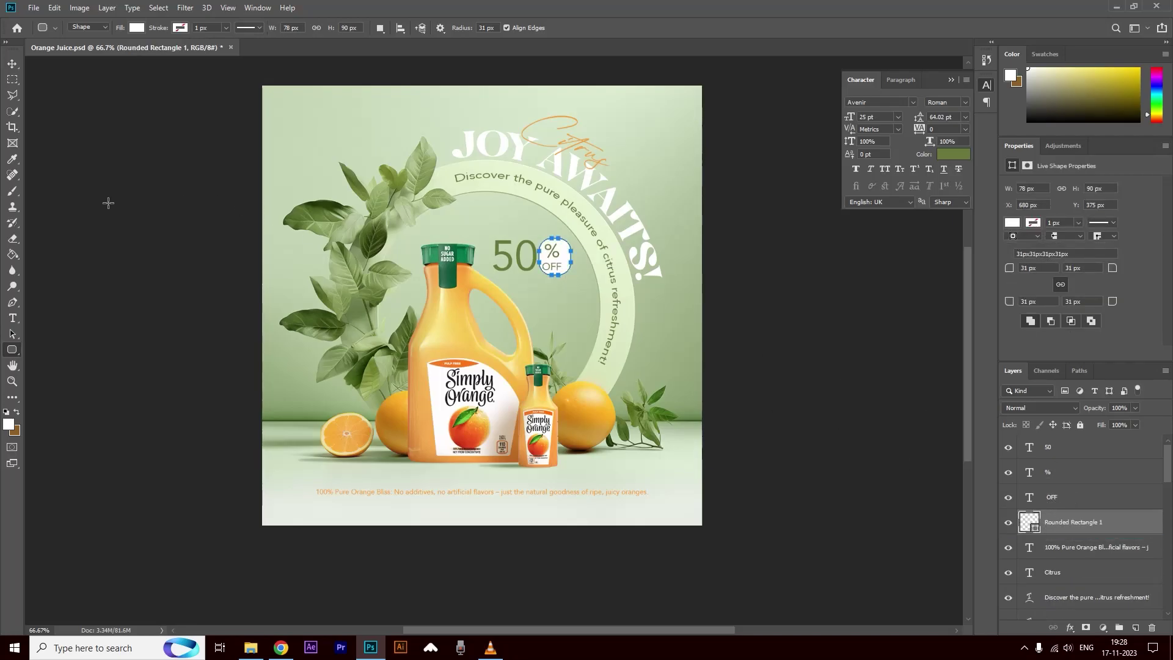
pyautogui.click(12, 64)
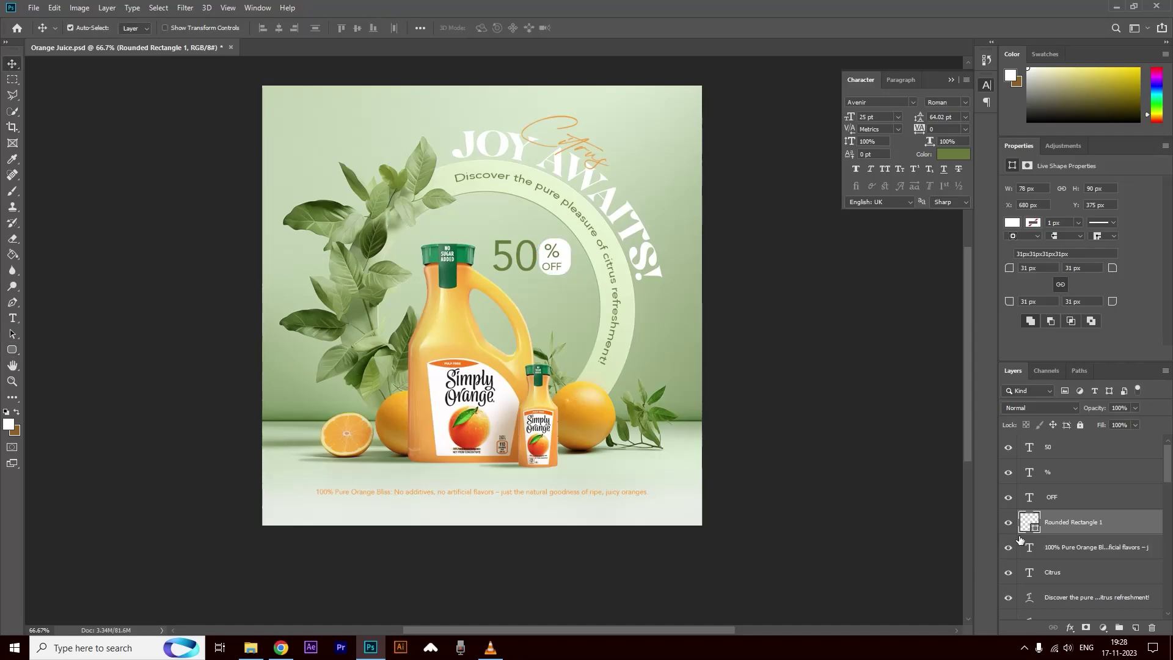
# Copy the orange colour code from the "Citrus" text and apply it as the rounded rectangle's fill
pyautogui.doubleClick(573, 148)
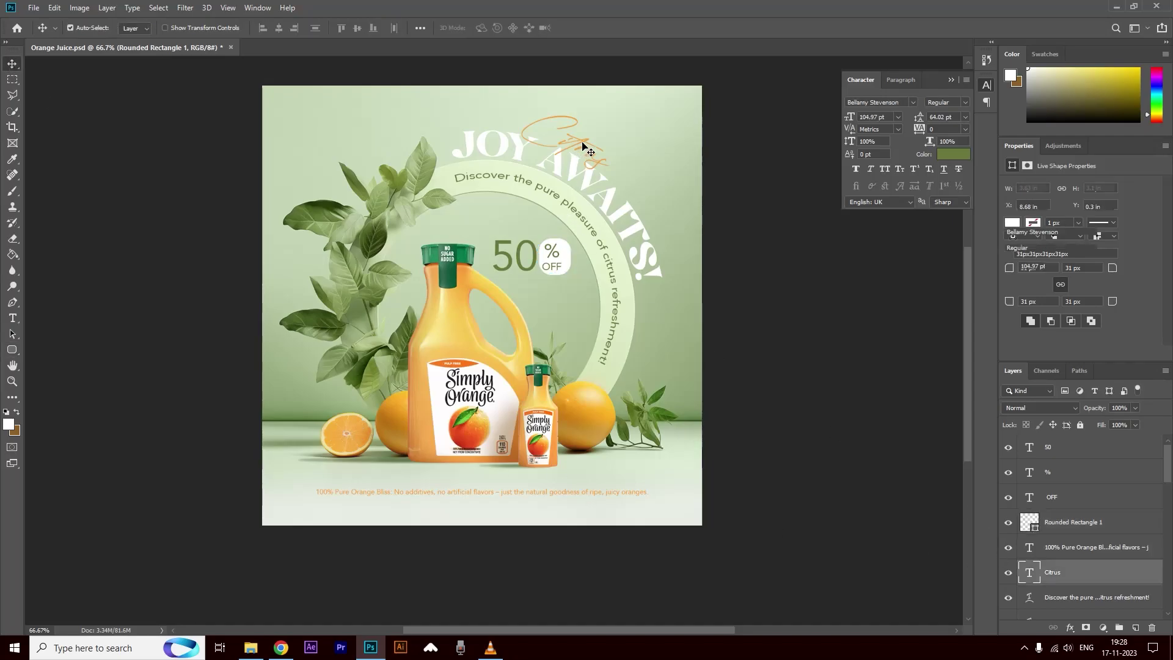
pyautogui.click(488, 28)
pyautogui.click(669, 405)
pyautogui.click(1045, 533)
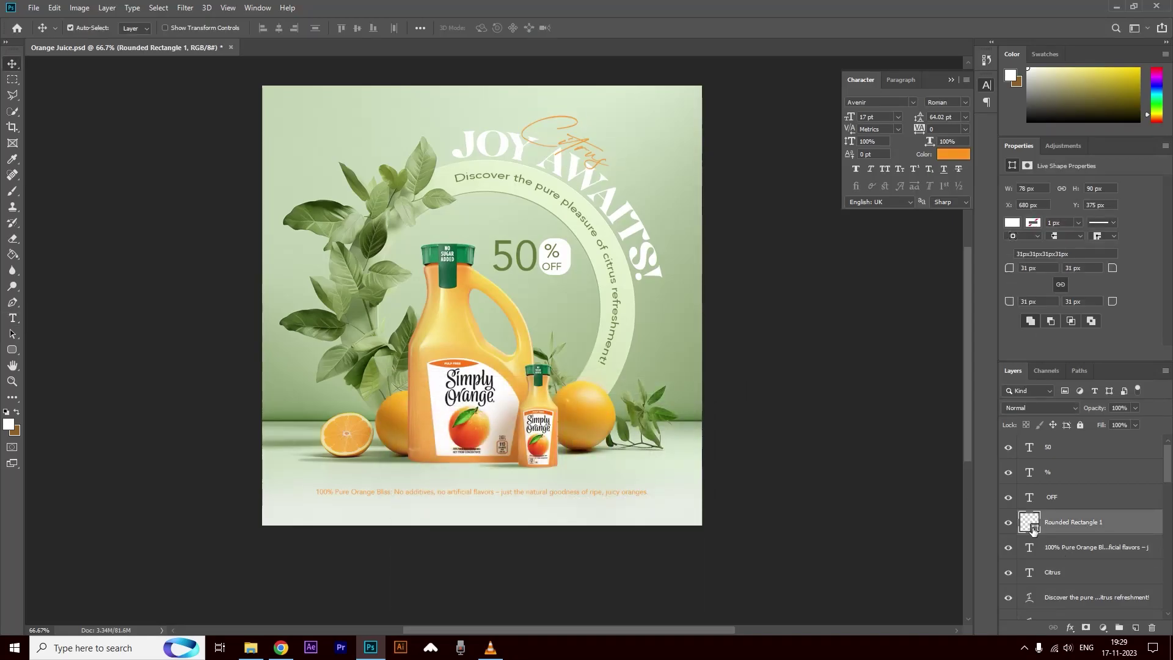
pyautogui.doubleClick(1035, 527)
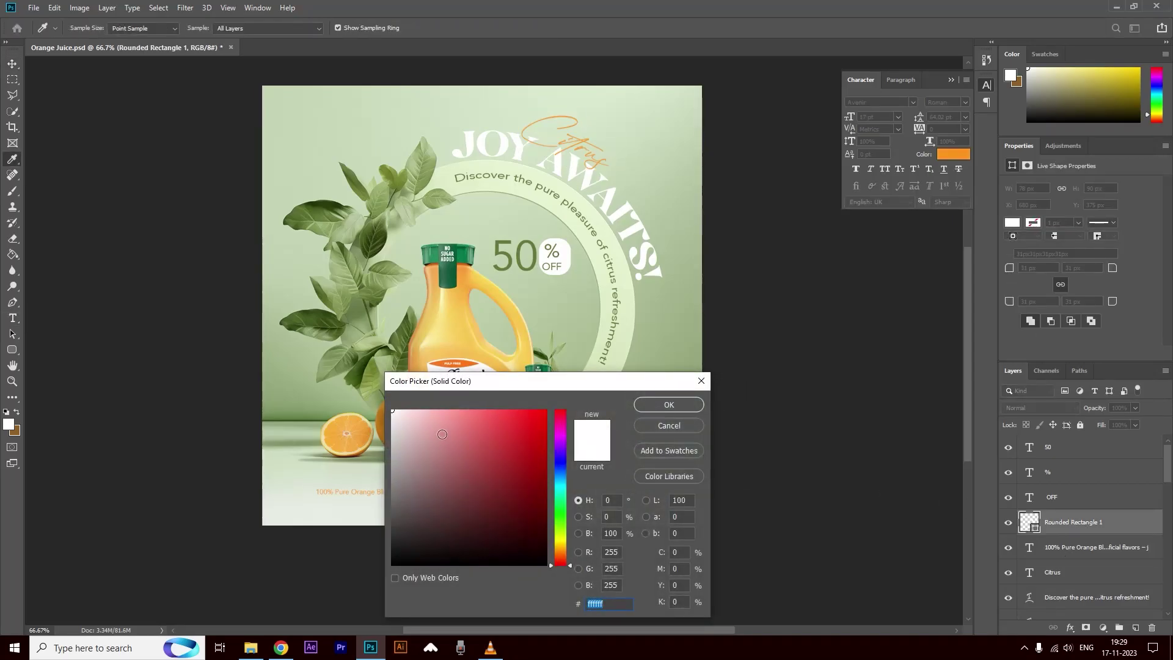
pyautogui.hotkey('ctrl', 'v')
pyautogui.click(669, 405)
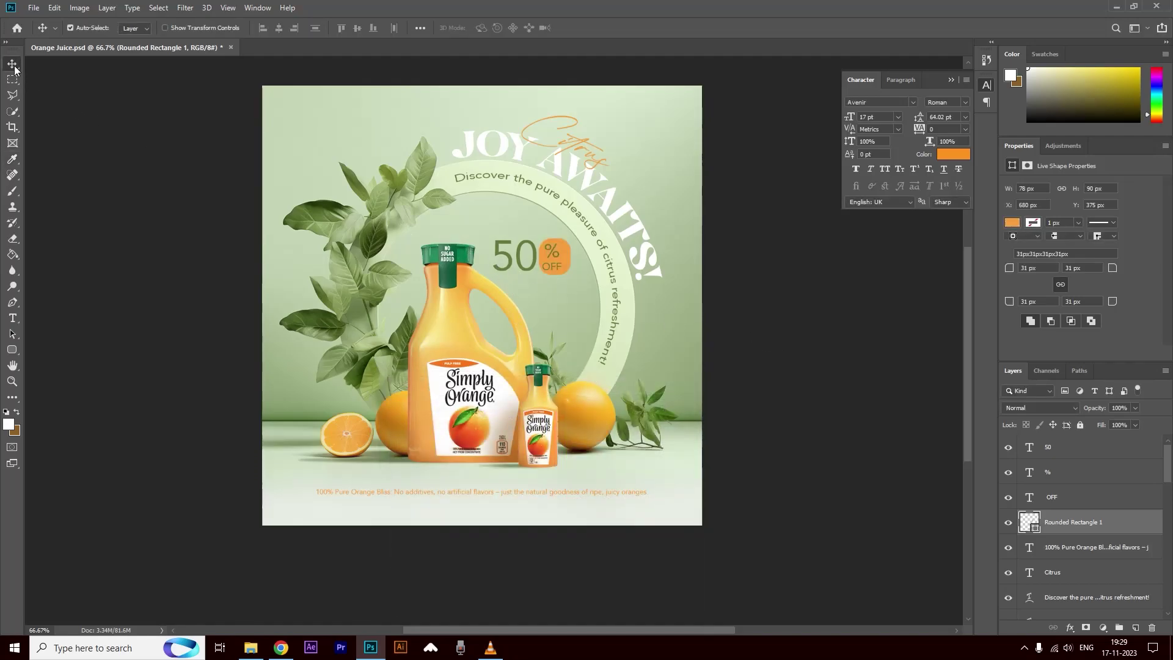
# Centre "%" and "OFF" within the orange badge and set the "OFF" text size to 19 pt
pyautogui.moveTo(553, 248); pyautogui.dragTo(554, 268)
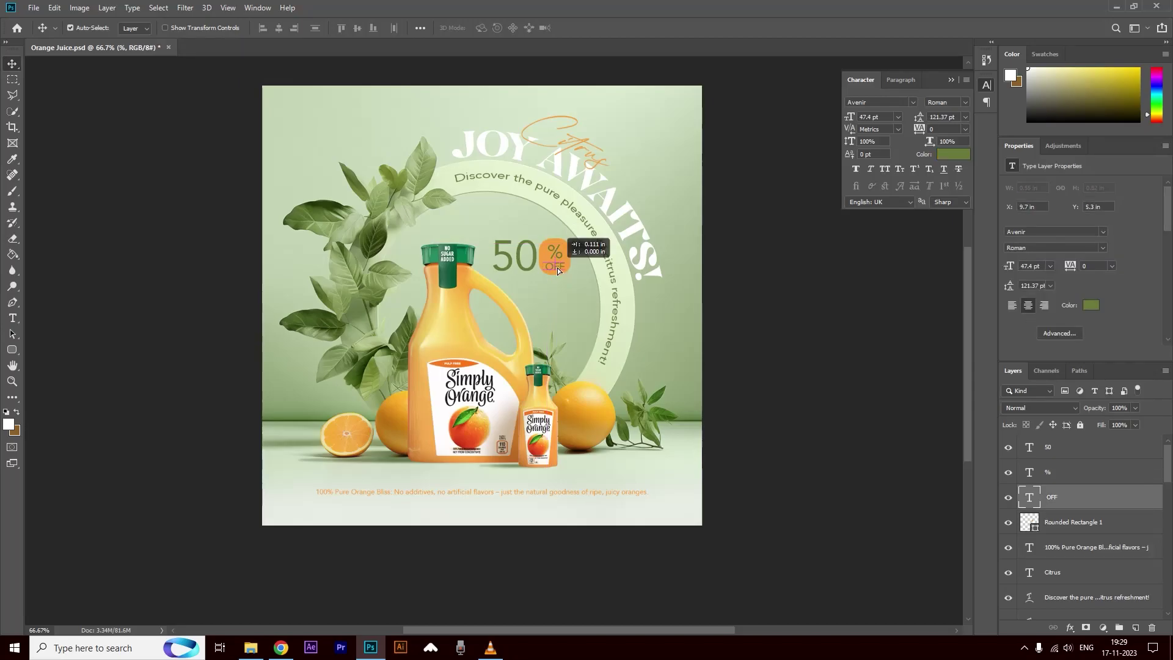
pyautogui.doubleClick(557, 268)
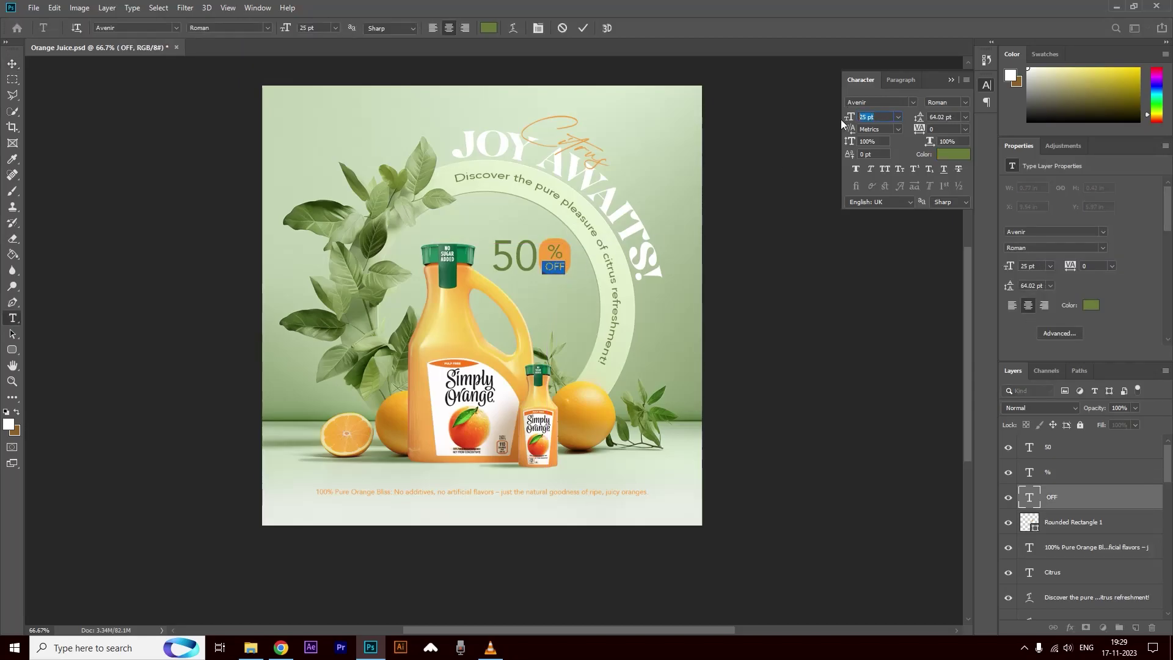
pyautogui.hotkey('ctrl', 'Return')
pyautogui.press('v')
# Set the percent sign's text size to 50 pt
pyautogui.click(557, 253)
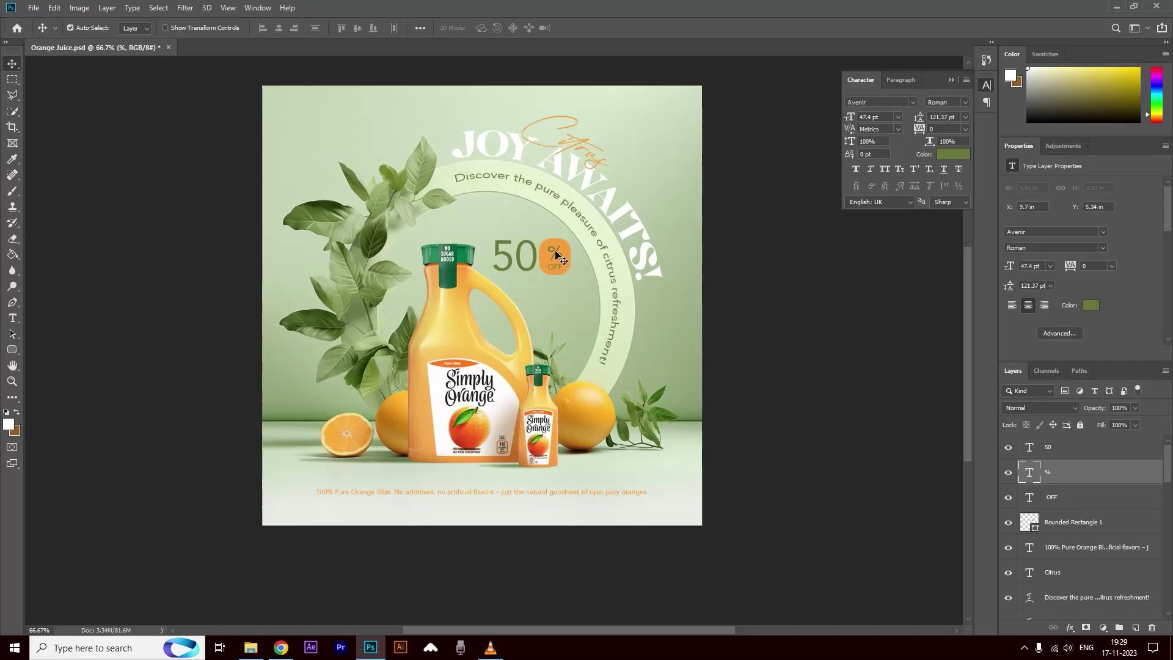
pyautogui.doubleClick(556, 254)
pyautogui.write('48')
pyautogui.press('Return')
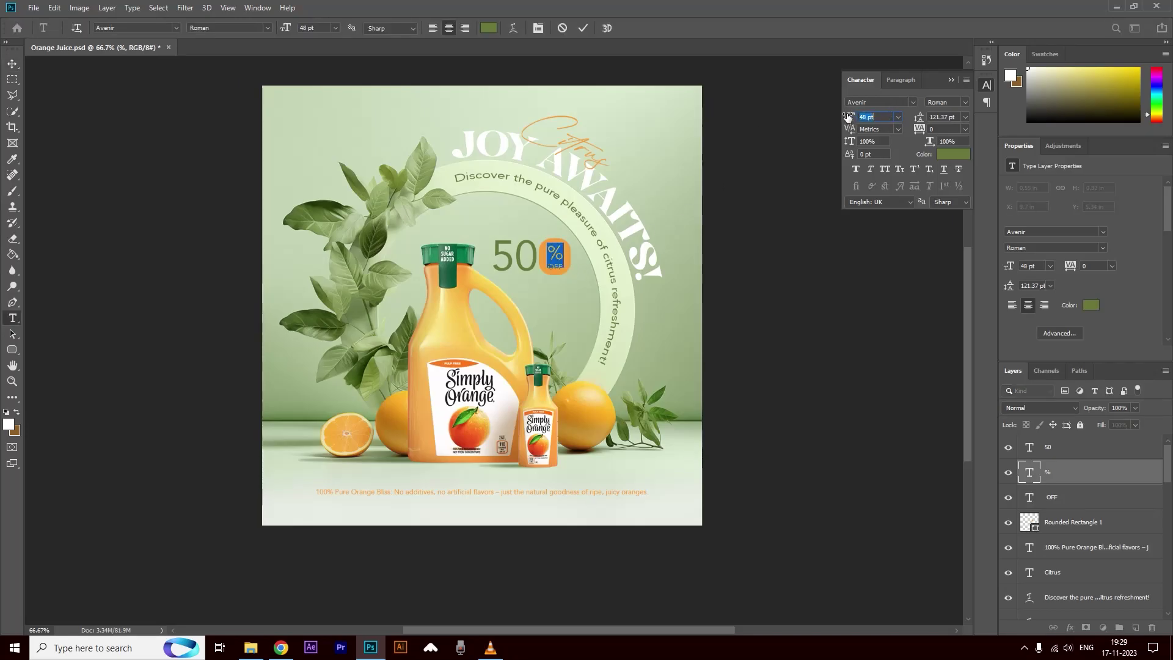
pyautogui.hotkey('ctrl', 'Return')
pyautogui.press('v')
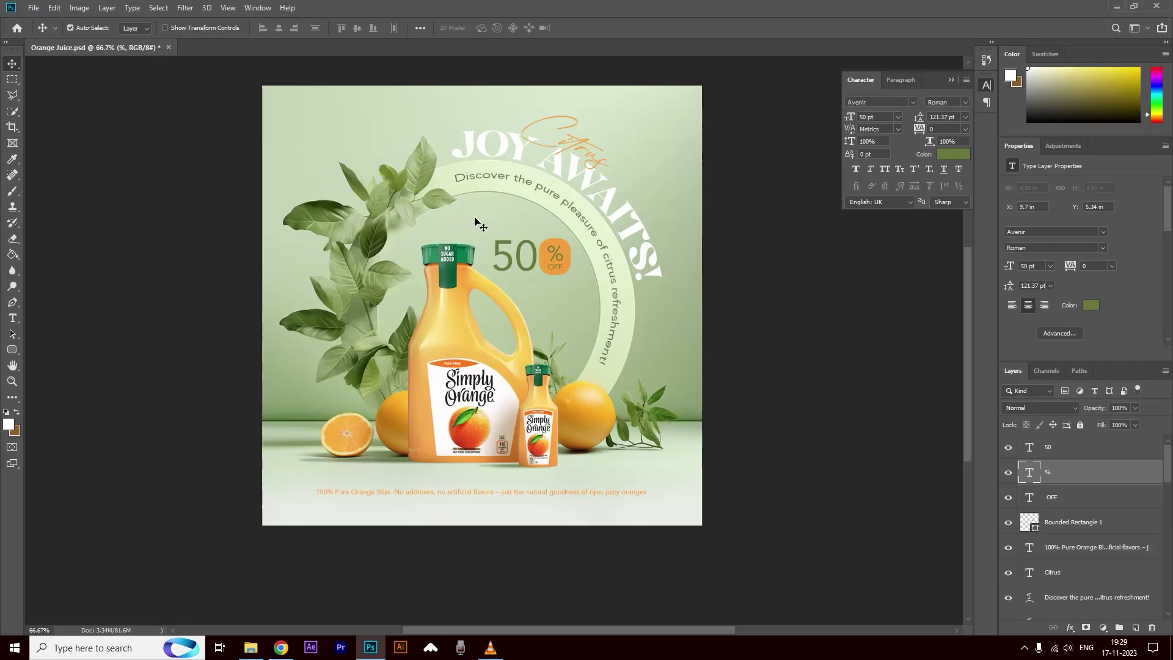
# Recolour the percent sign white, #ffffff, by sampling the "Joy Awaits!" headline
pyautogui.doubleClick(557, 255)
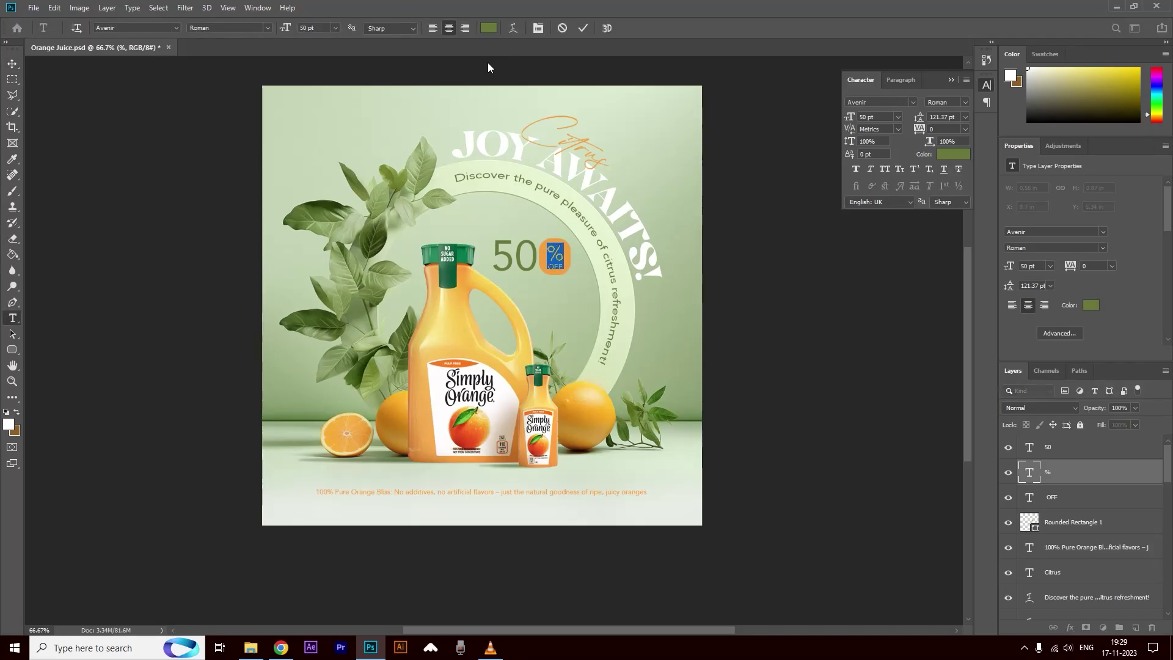
pyautogui.click(488, 27)
pyautogui.click(609, 191)
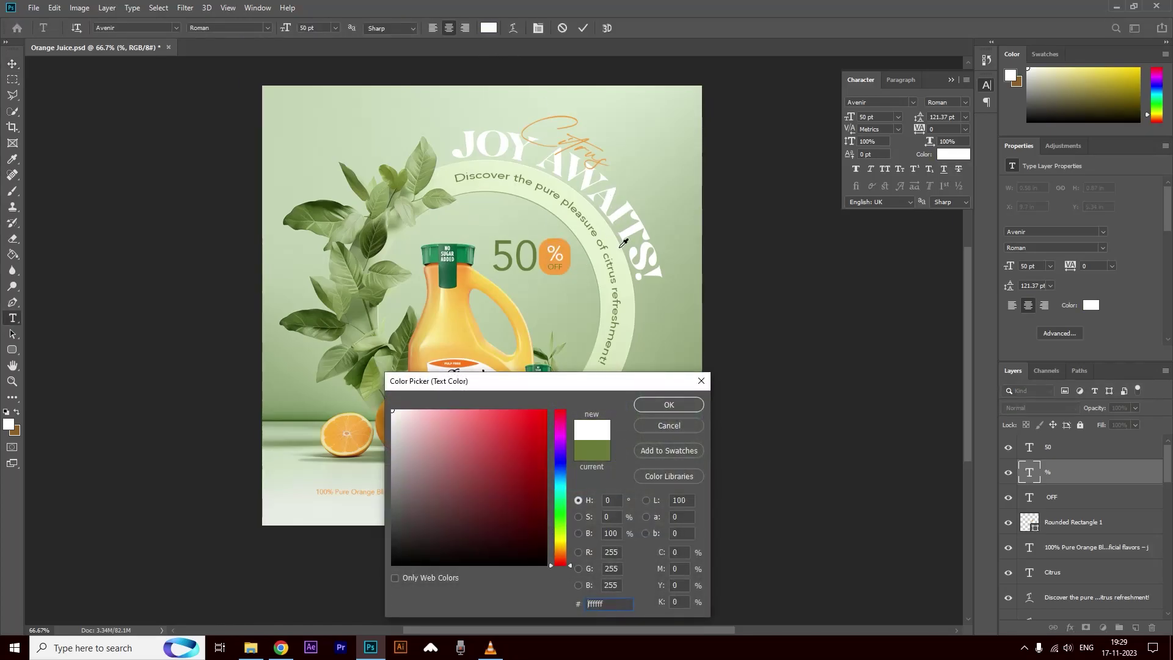
pyautogui.click(672, 406)
pyautogui.click(12, 63)
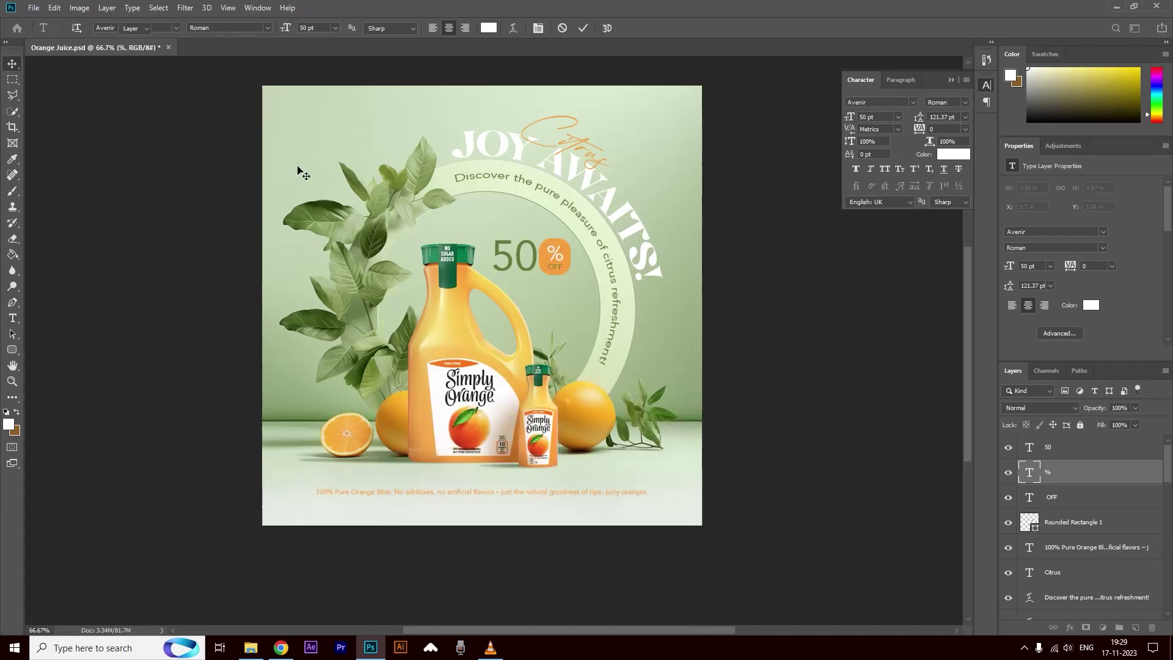
# Recolour the "OFF" text in the badge with the headline's white
pyautogui.doubleClick(554, 267)
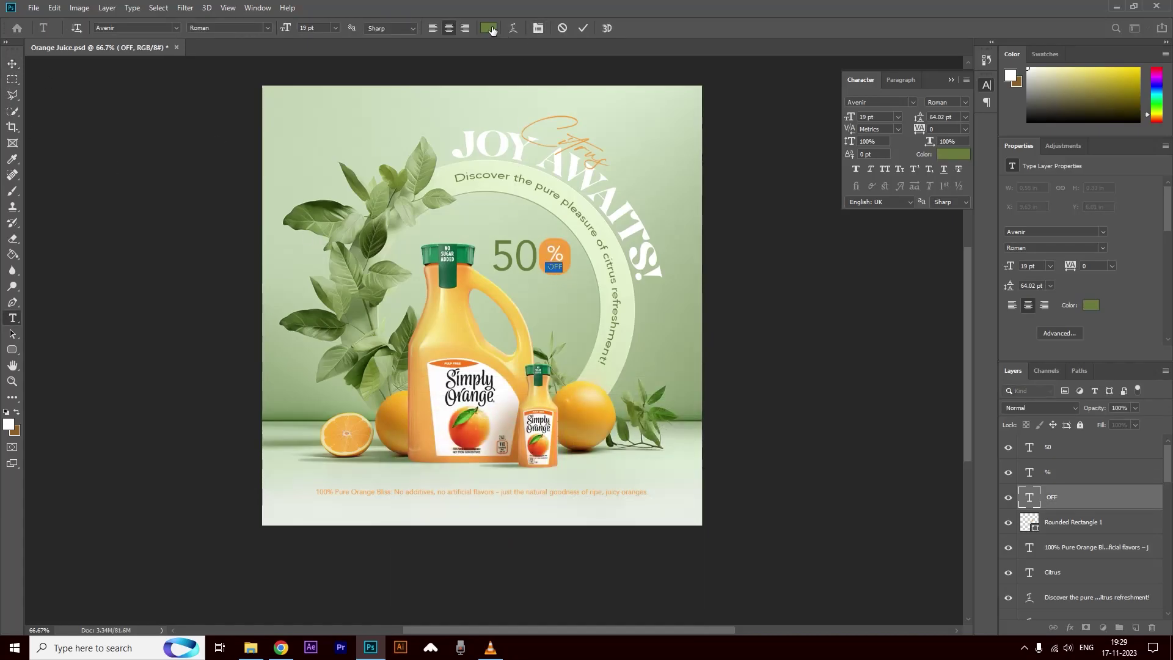
pyautogui.click(489, 27)
pyautogui.click(558, 164)
pyautogui.click(667, 405)
pyautogui.click(13, 63)
# Change the font of the "50" text to Minal
pyautogui.doubleClick(514, 252)
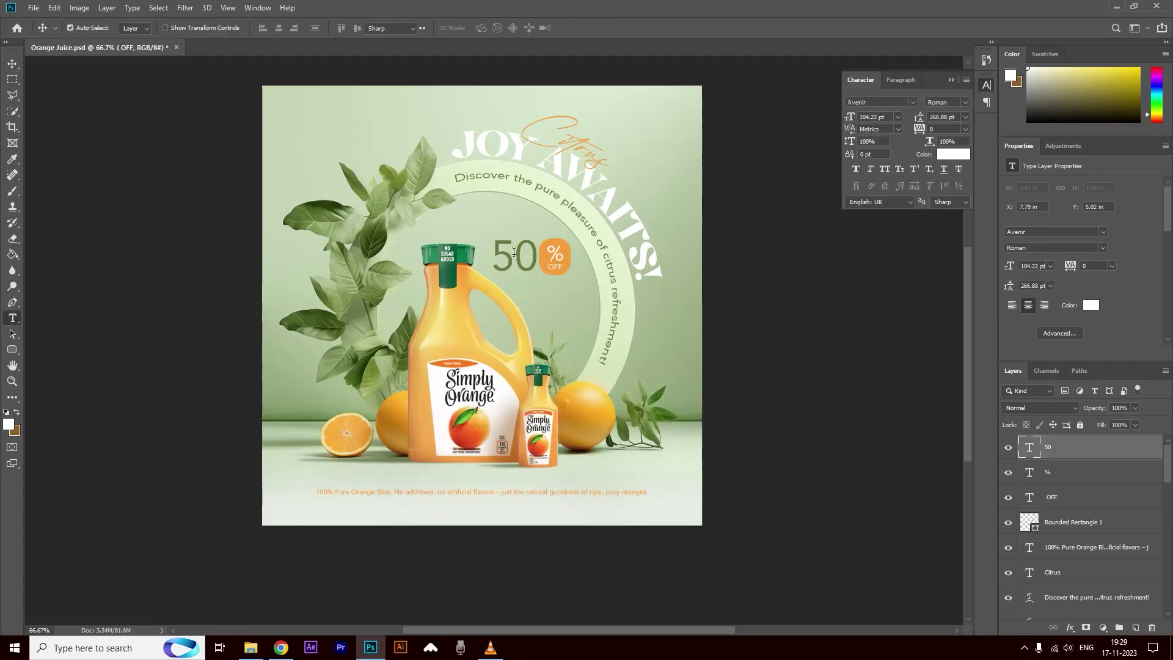
pyautogui.click(119, 28)
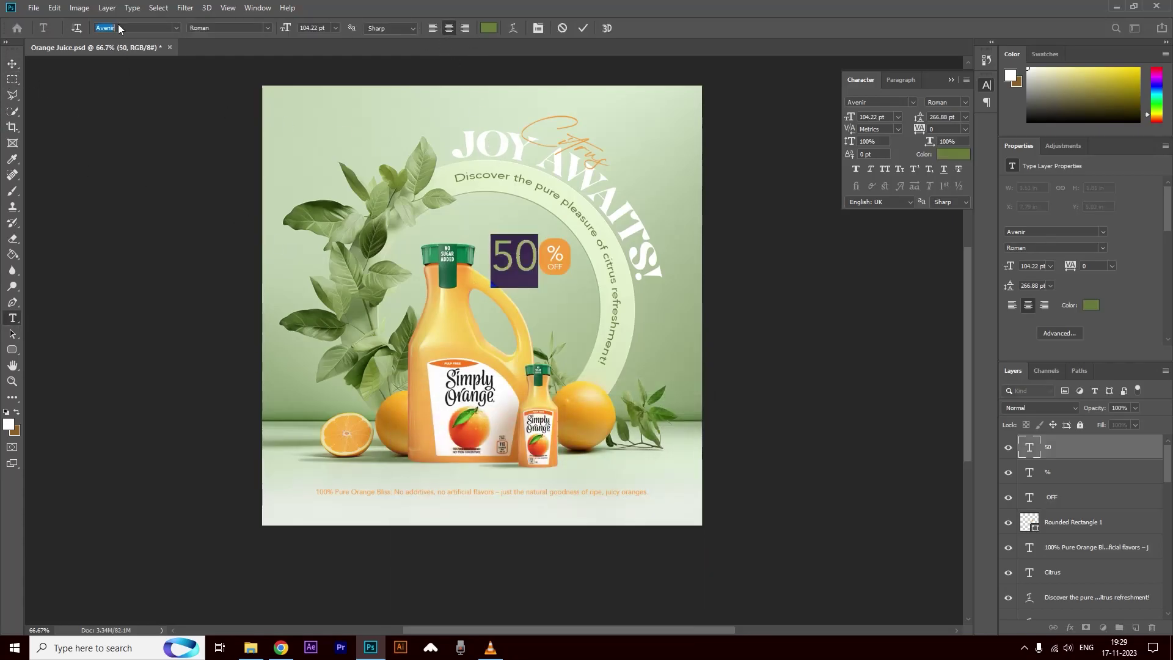
pyautogui.write('Minal')
pyautogui.hotkey('ctrl', 'Return')
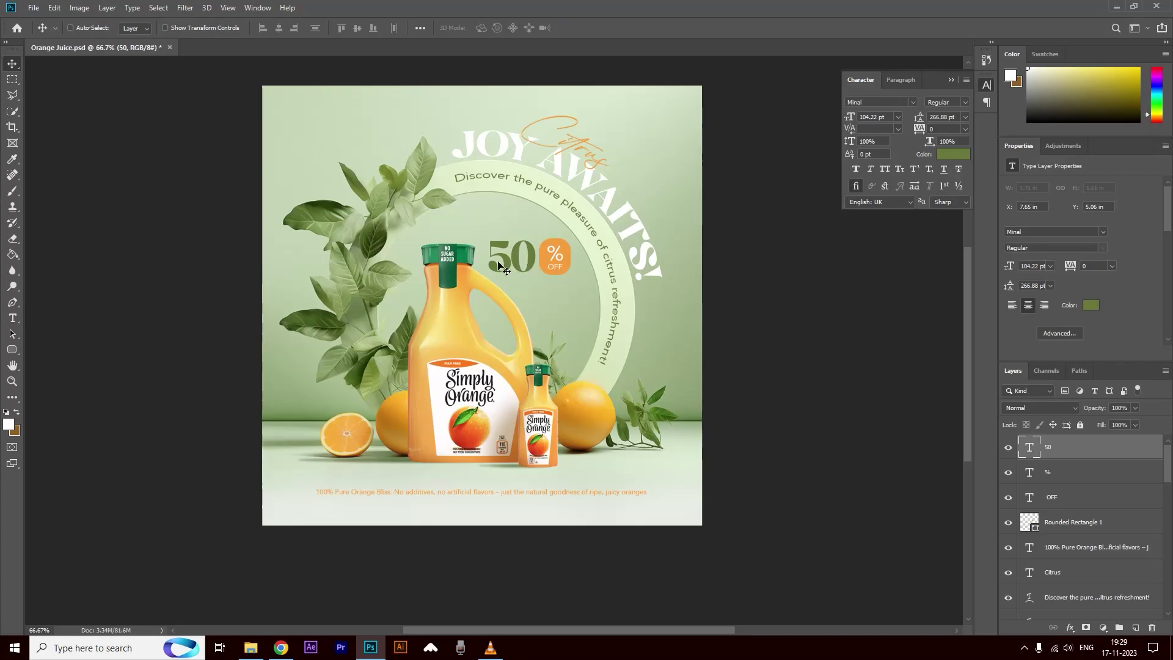
# Scale the "50" text down to about 93.6% and nudge it into position beside the orange badge
pyautogui.hotkey('ctrl', 't')
pyautogui.moveTo(488, 233); pyautogui.dragTo(491, 236)
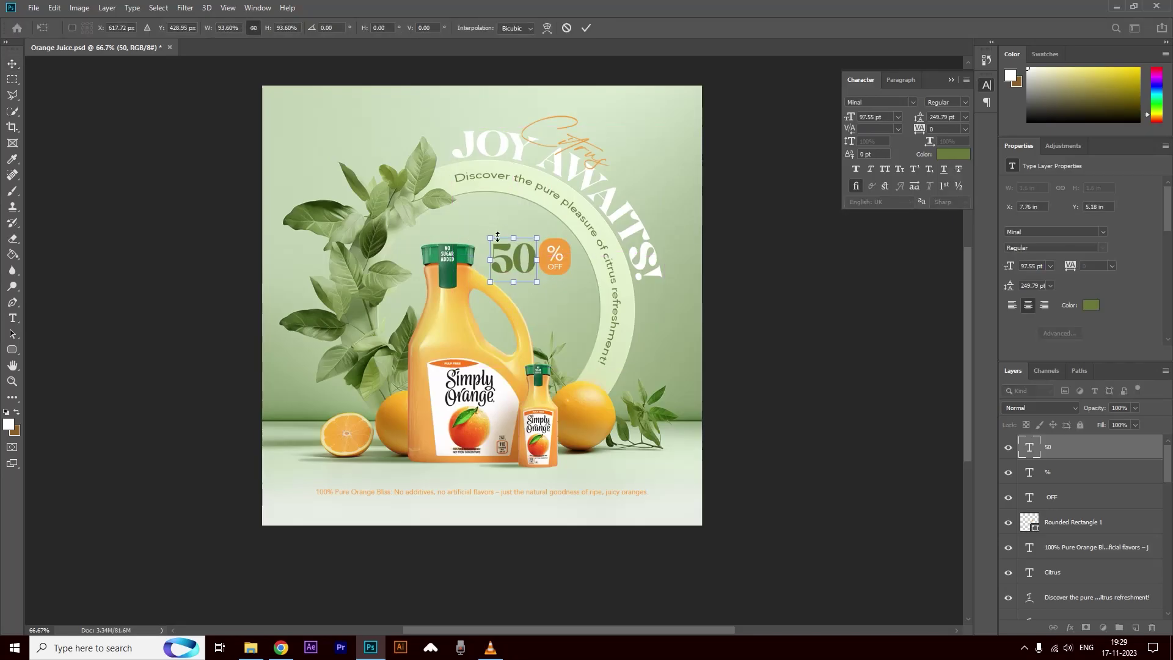
pyautogui.press('Return')
pyautogui.press('Left')
pyautogui.press('Left')
pyautogui.press('Right')
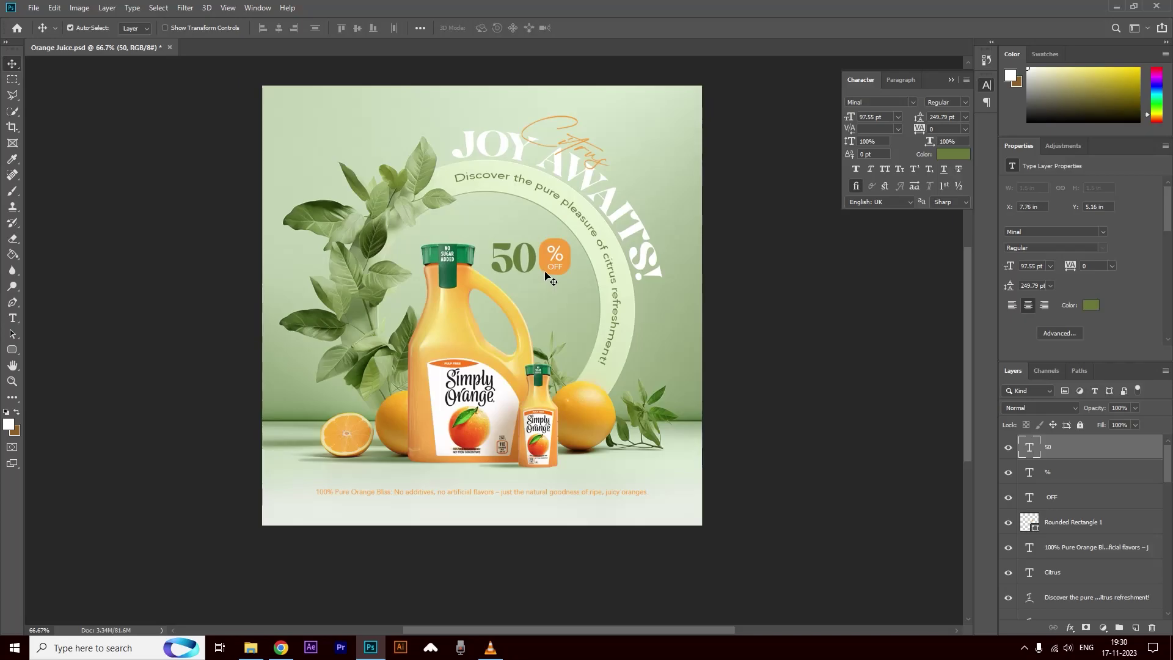
# Recolour the "50" text white, #ffffff
pyautogui.doubleClick(528, 267)
pyautogui.click(489, 28)
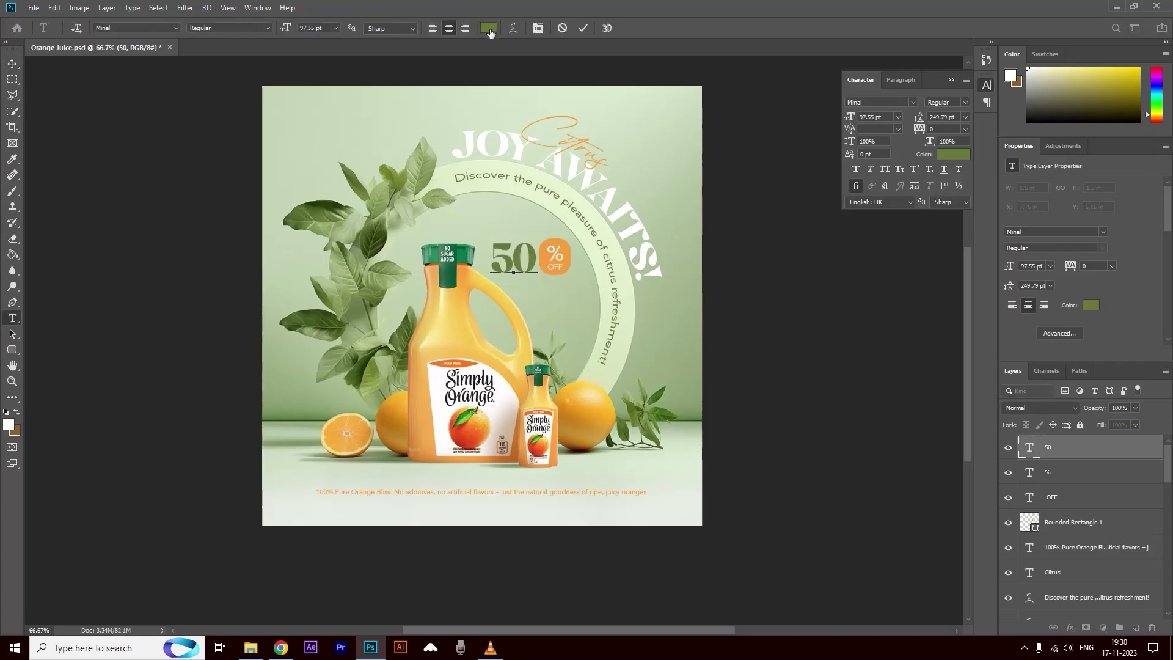
pyautogui.write('ffffff')
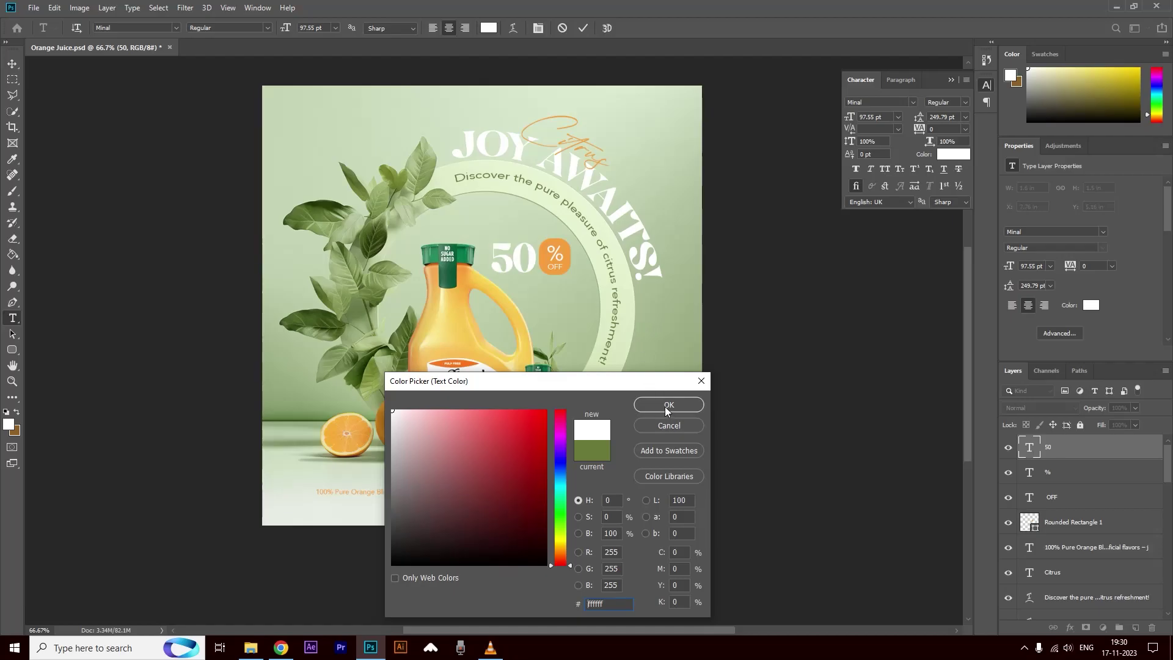
pyautogui.click(668, 404)
pyautogui.hotkey('ctrl', 'Return')
pyautogui.press('v')
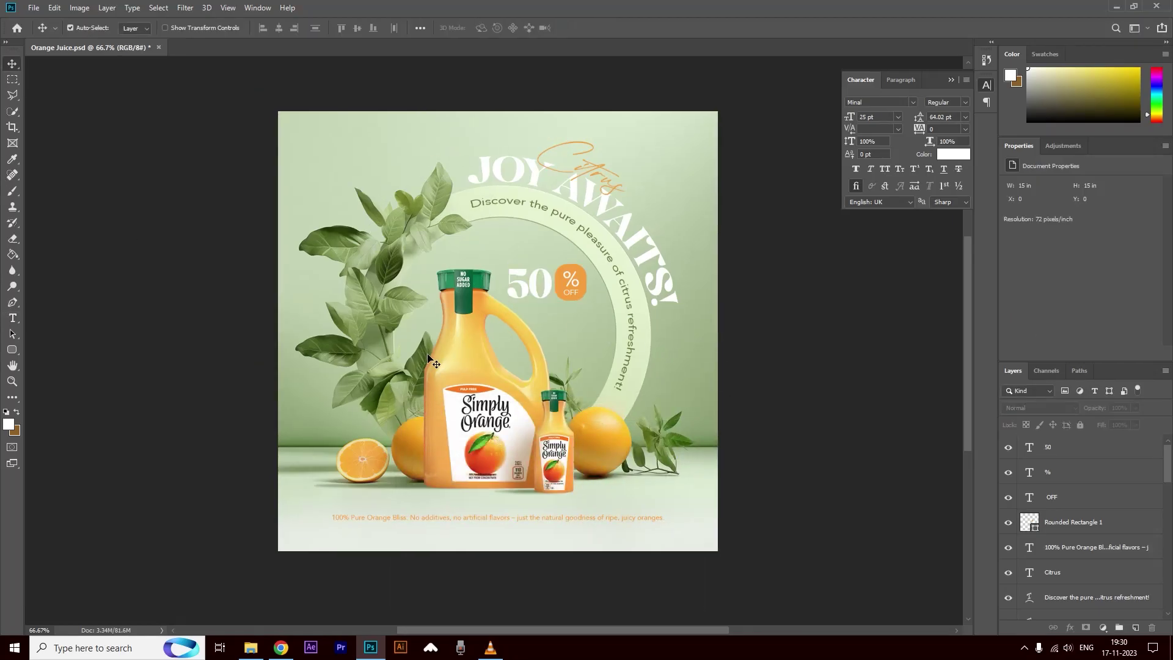